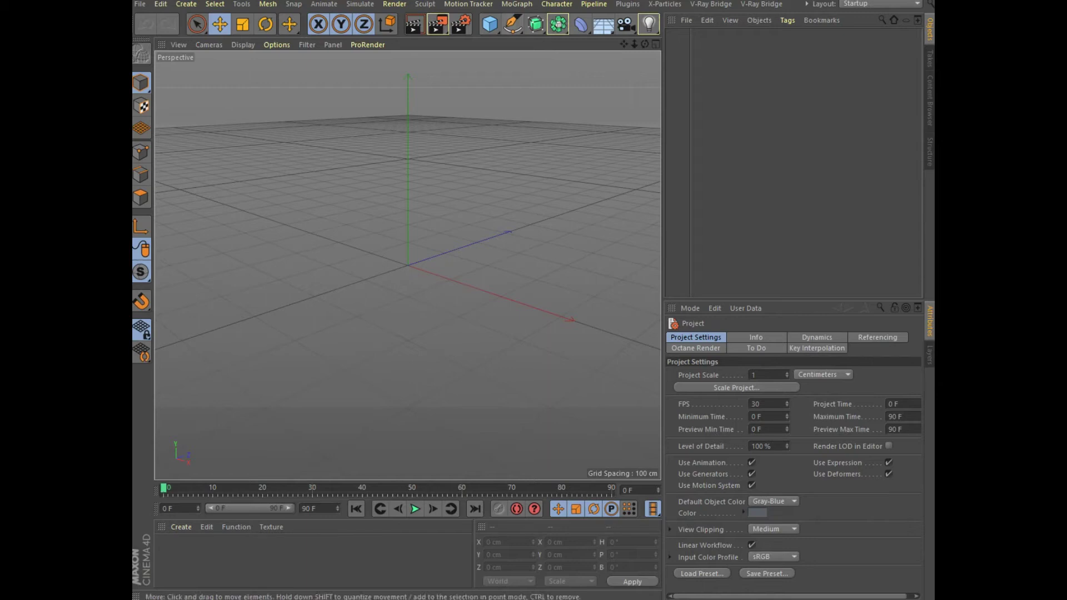
- Add a plane with 40 by 40 width and height segments
{"action": "left_click", "coordinate": [489, 24]}
{"action": "left_click", "coordinate": [606, 65]}
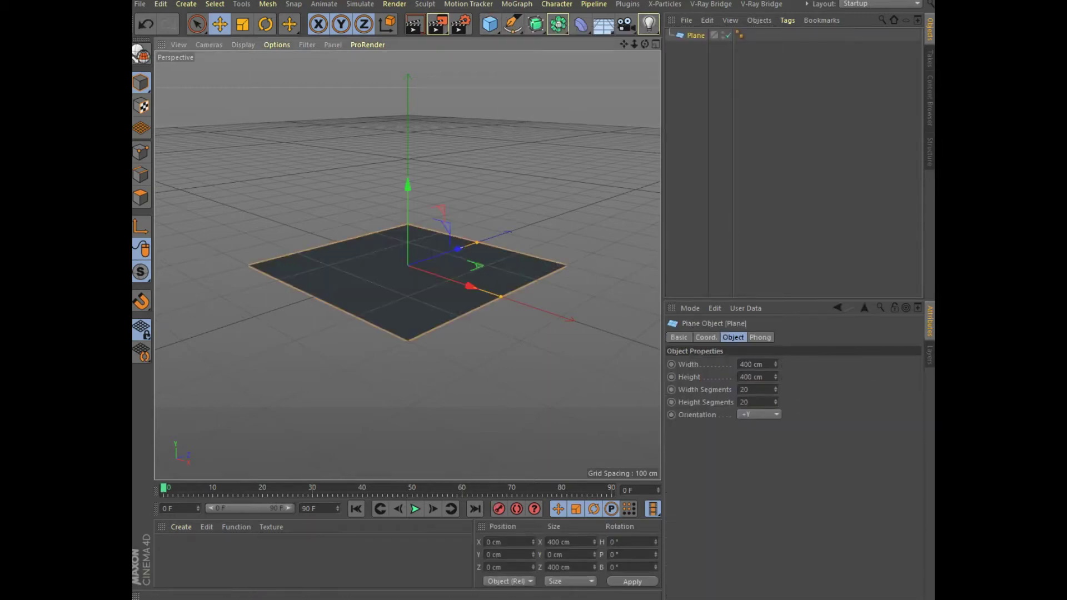
{"action": "left_click", "coordinate": [750, 390]}
{"action": "type", "text": "40"}
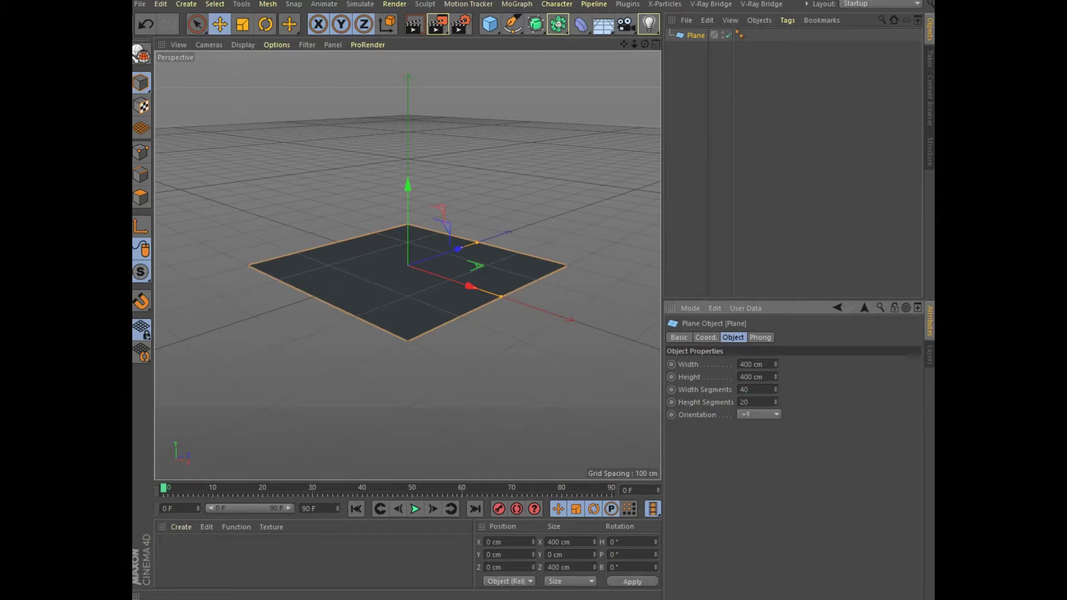
{"action": "type", "text": "40"}
- Show the viewport in Gouraud Shading (Lines) and add a sphere
{"action": "left_click", "coordinate": [243, 44]}
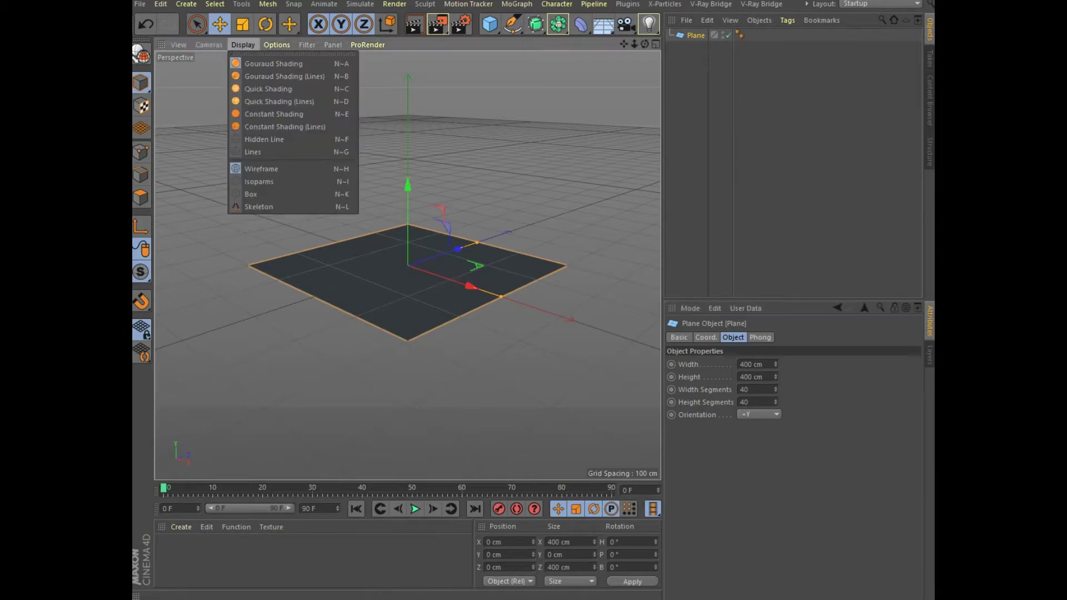
{"action": "left_click", "coordinate": [285, 76]}
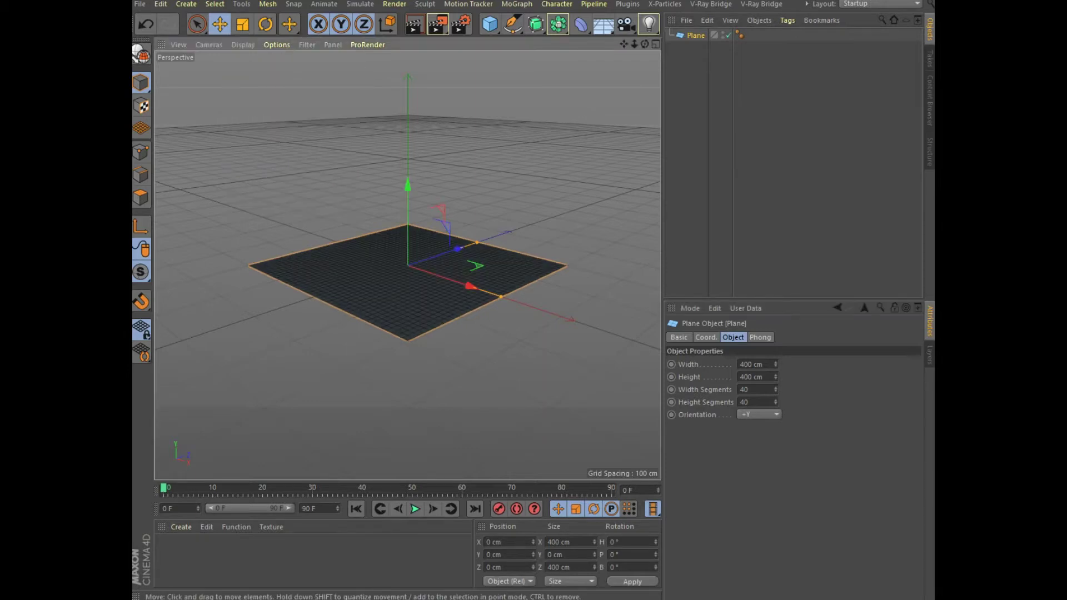
{"action": "scroll", "coordinate": [381, 295], "scroll_direction": "up", "scroll_amount": 2}
{"action": "scroll", "coordinate": [381, 295], "scroll_direction": "up", "scroll_amount": 2}
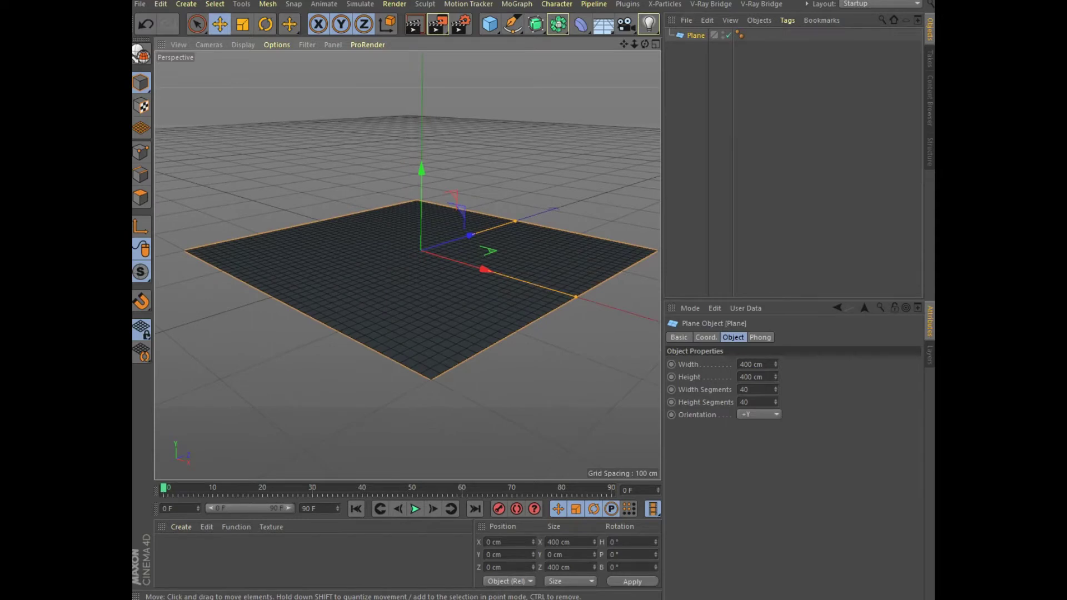
{"action": "left_click_drag", "start_coordinate": [490, 24], "coordinate": [727, 133]}
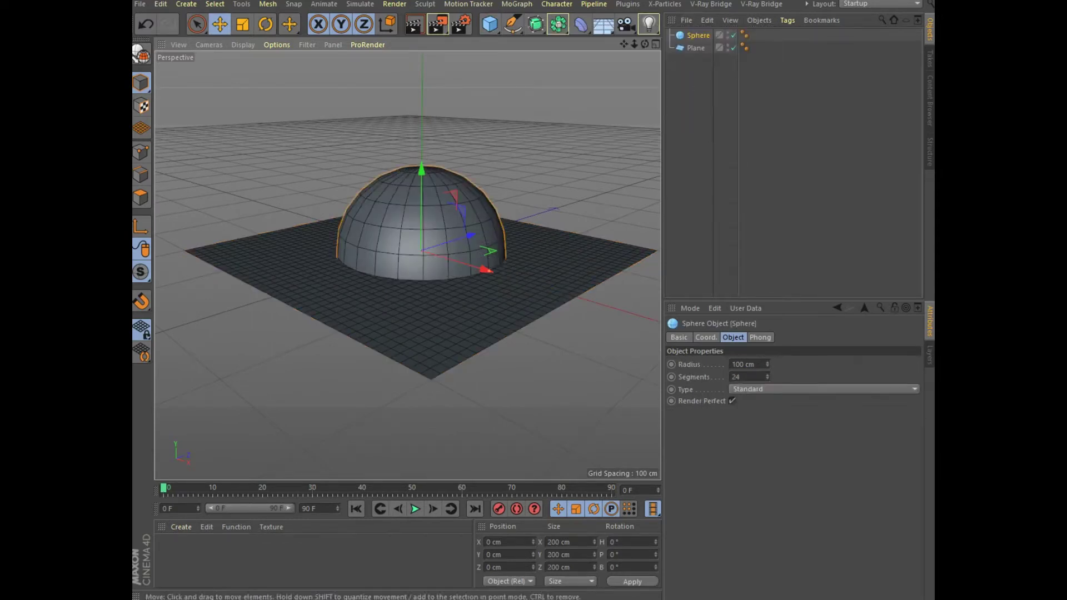
- Try tilting the plane, undo the tilt, and lift the sphere above the plane
{"action": "left_click_drag", "start_coordinate": [767, 364], "coordinate": [768, 419]}
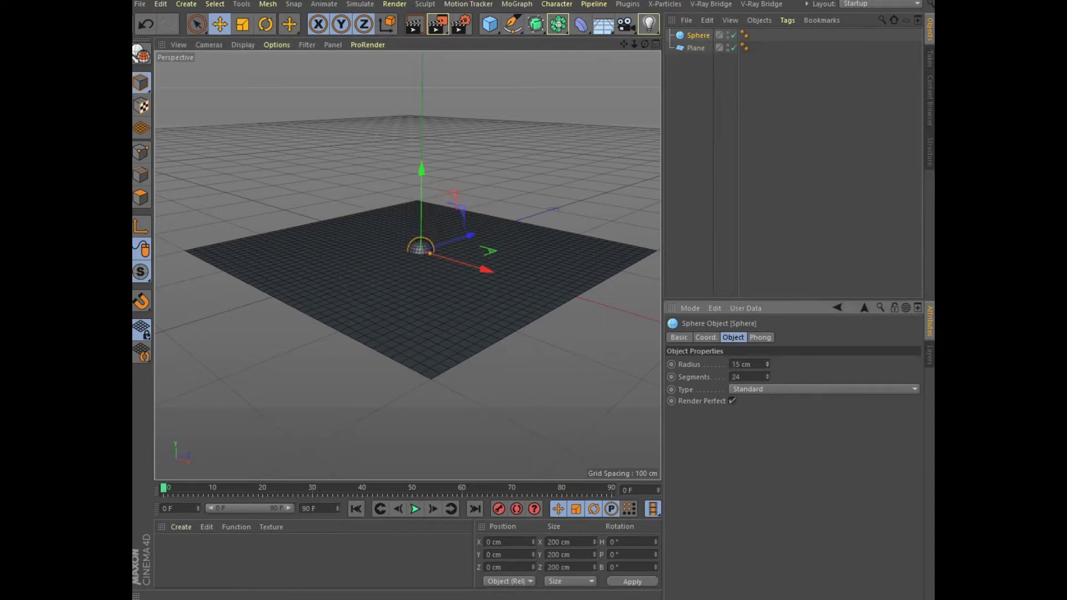
{"action": "left_click", "coordinate": [695, 48]}
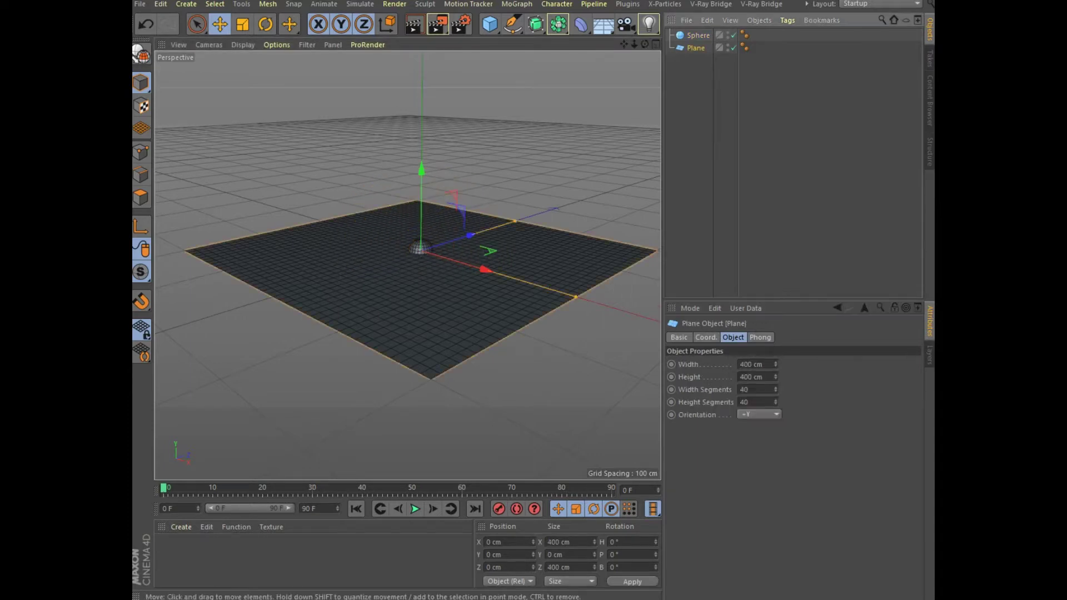
{"action": "left_click", "coordinate": [266, 24]}
{"action": "left_click_drag", "start_coordinate": [451, 225], "coordinate": [458, 239]}
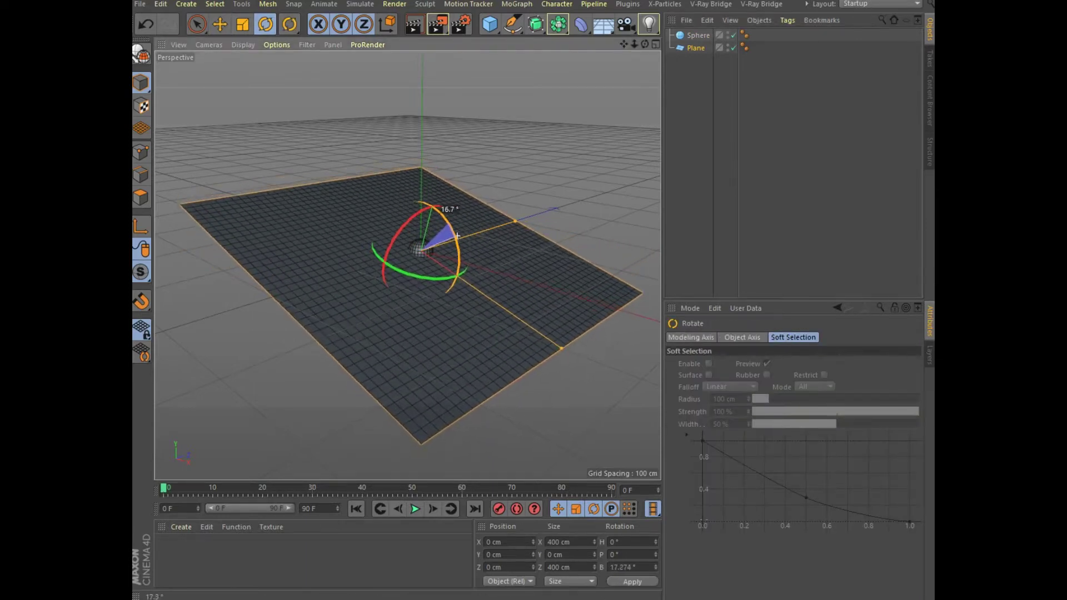
{"action": "left_click_drag", "start_coordinate": [458, 239], "coordinate": [459, 261]}
{"action": "key", "text": "ctrl+z"}
{"action": "key", "text": "ctrl+z"}
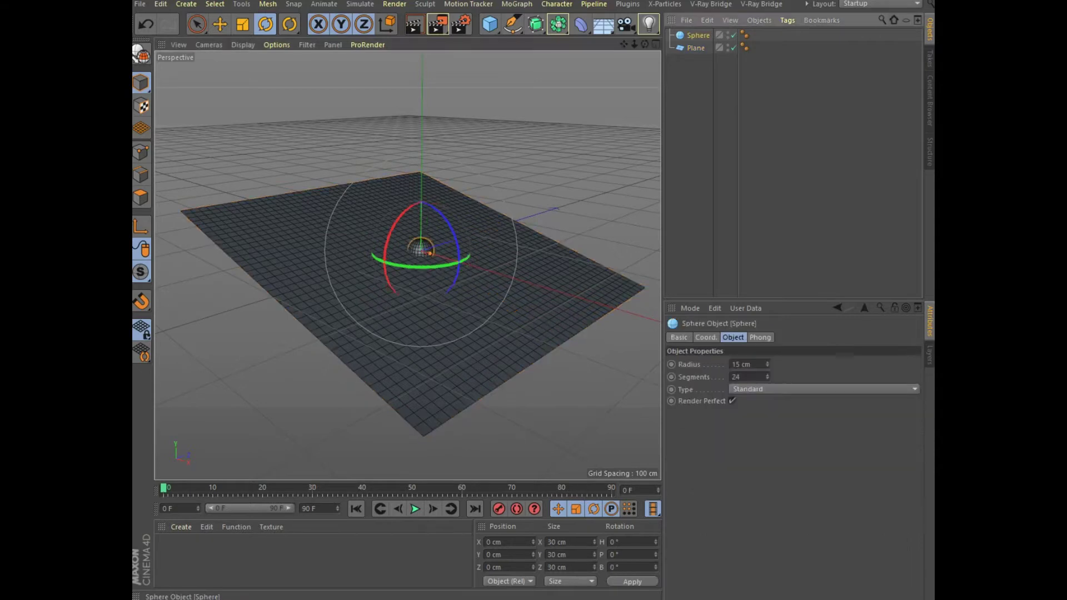
{"action": "left_click", "coordinate": [220, 23]}
{"action": "left_click_drag", "start_coordinate": [422, 222], "coordinate": [422, 186]}
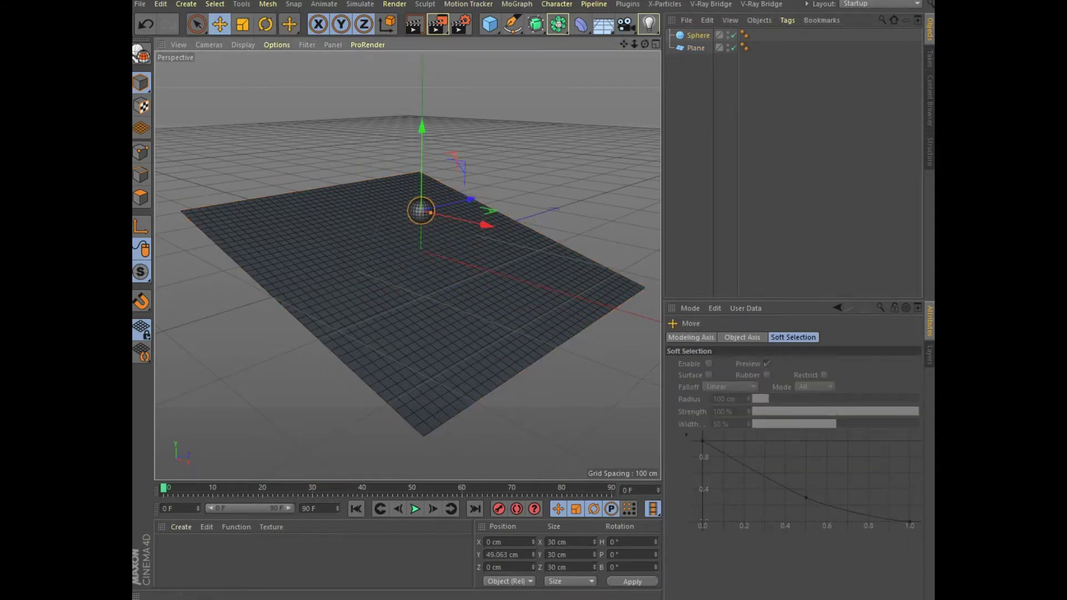
- Give the sphere radius 20 cm and 36 segments, then make sphere and plane editable
{"action": "left_click", "coordinate": [698, 35]}
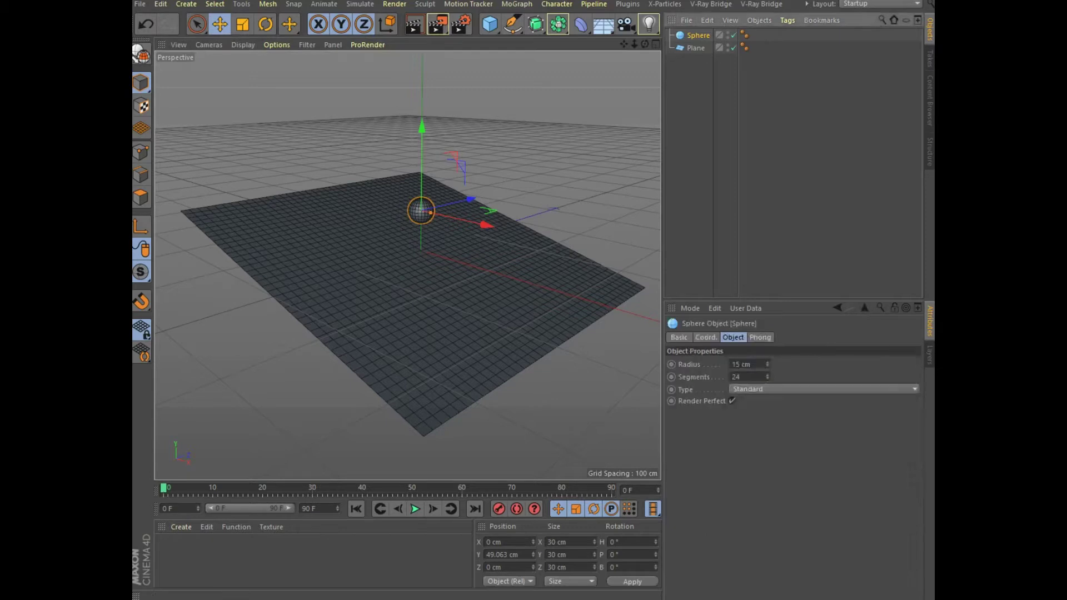
{"action": "double_click", "coordinate": [735, 364]}
{"action": "type", "text": "20"}
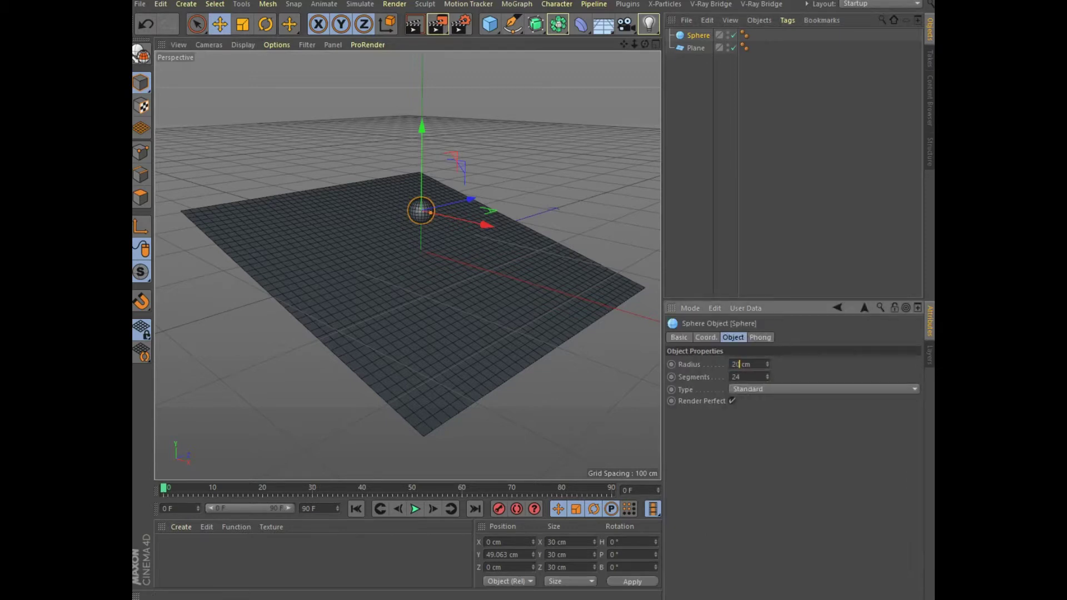
{"action": "key", "text": "Tab"}
{"action": "type", "text": "36"}
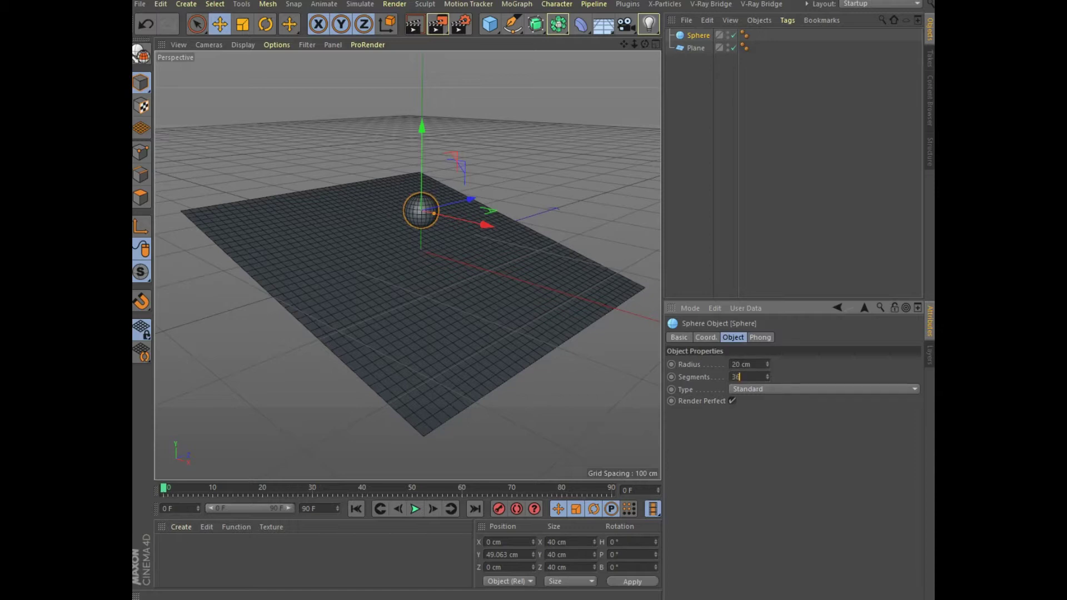
{"action": "key", "text": "Return"}
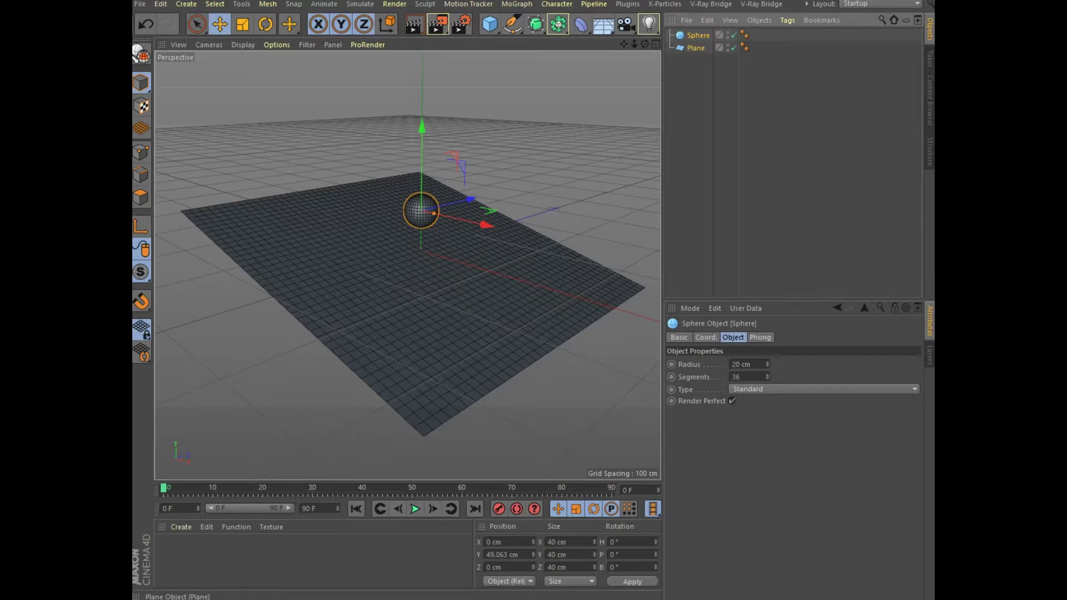
{"action": "left_click", "coordinate": [696, 48], "text": "shift"}
{"action": "key", "text": "c"}
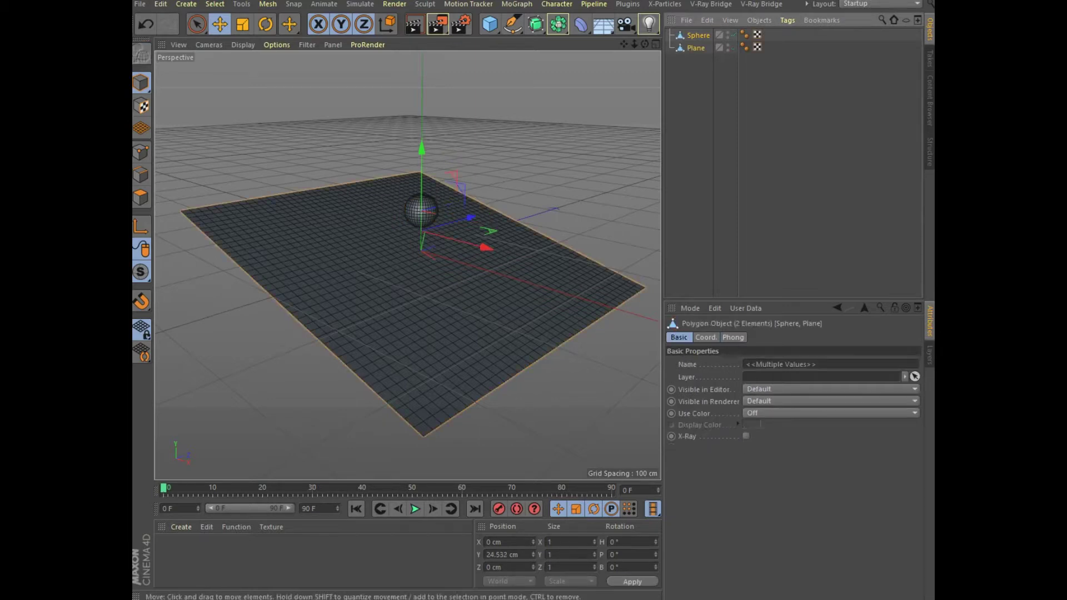
- Create a Collision deformer and parent it to the Plane in the Object Manager
{"action": "left_click", "coordinate": [695, 48]}
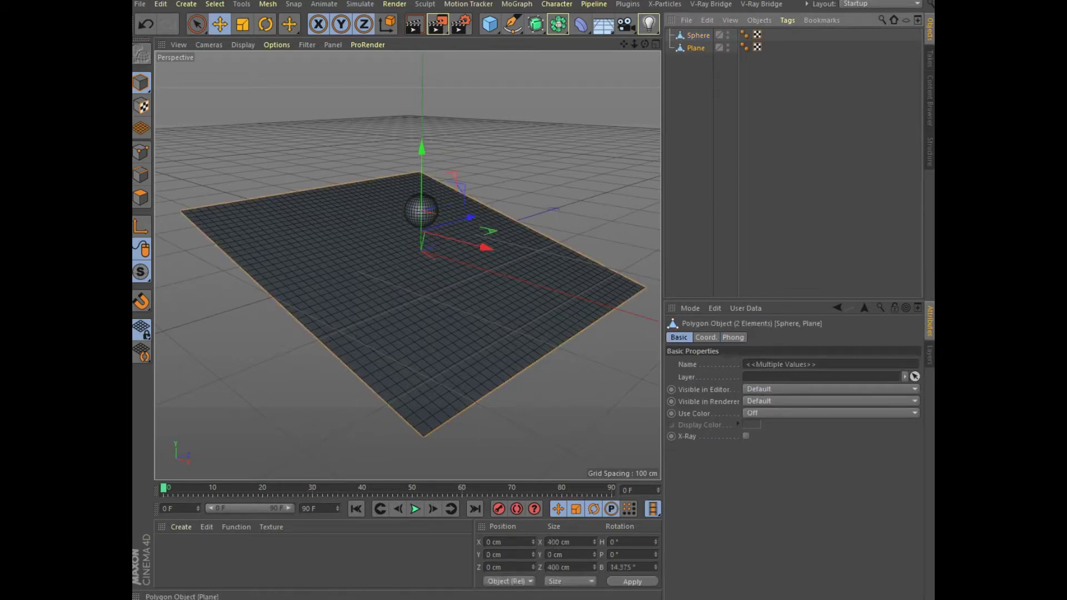
{"action": "left_click", "coordinate": [581, 23]}
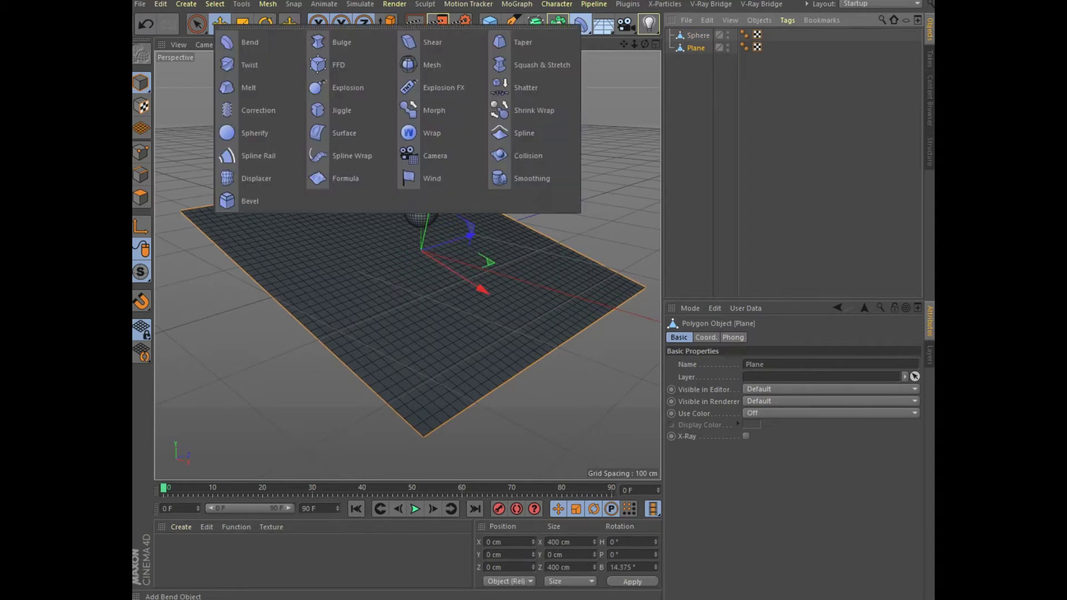
{"action": "left_click", "coordinate": [528, 156]}
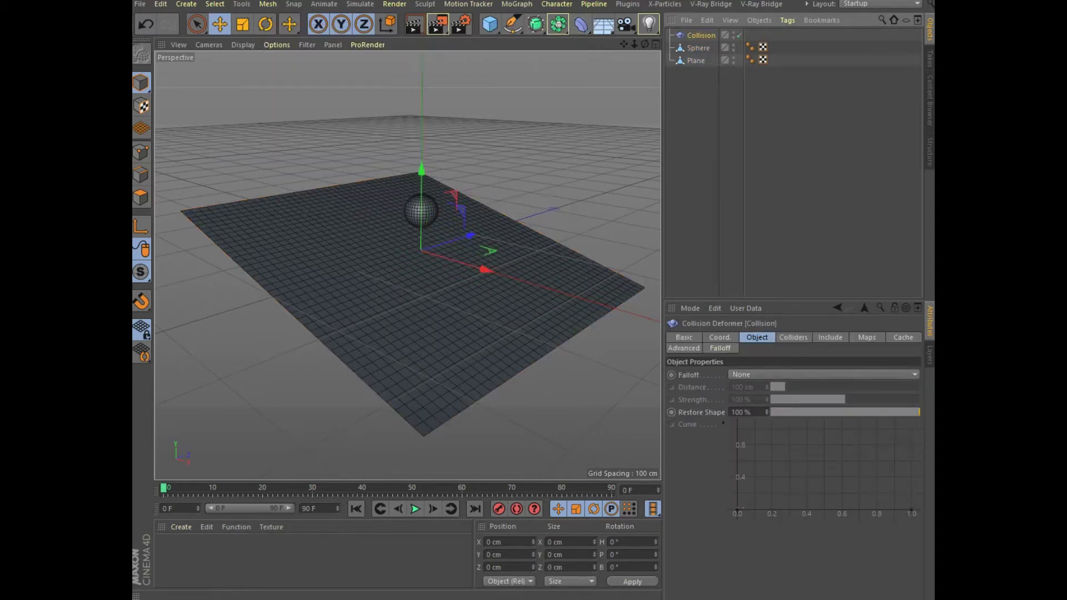
{"action": "left_click_drag", "start_coordinate": [701, 35], "coordinate": [696, 60]}
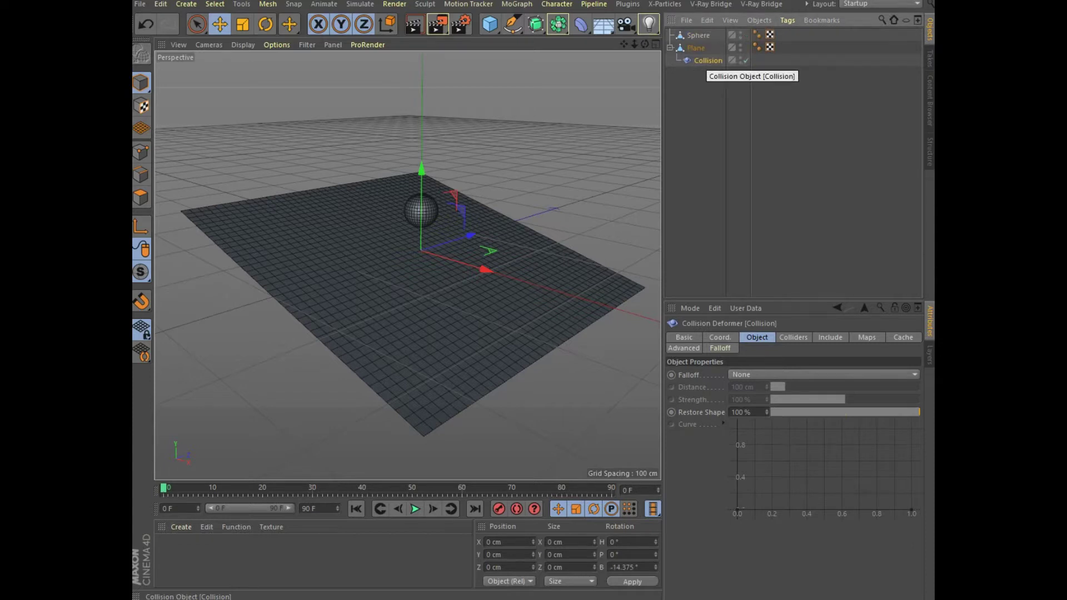
{"action": "right_click", "coordinate": [695, 47]}
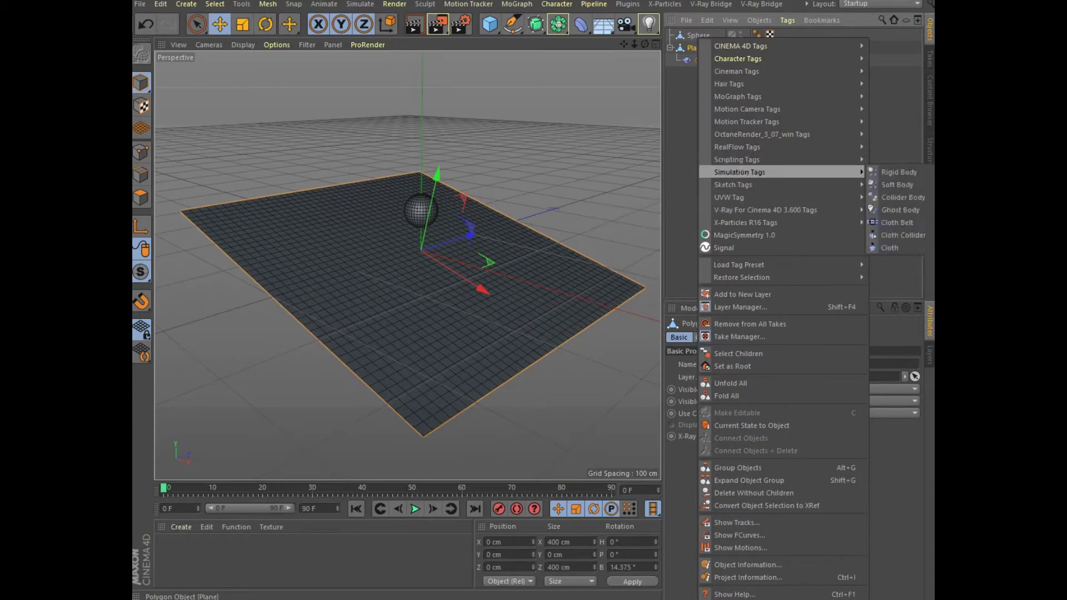
- Add a Collider Body tag to the Plane and a dynamics Body tag to the Sphere
{"action": "left_click", "coordinate": [903, 198]}
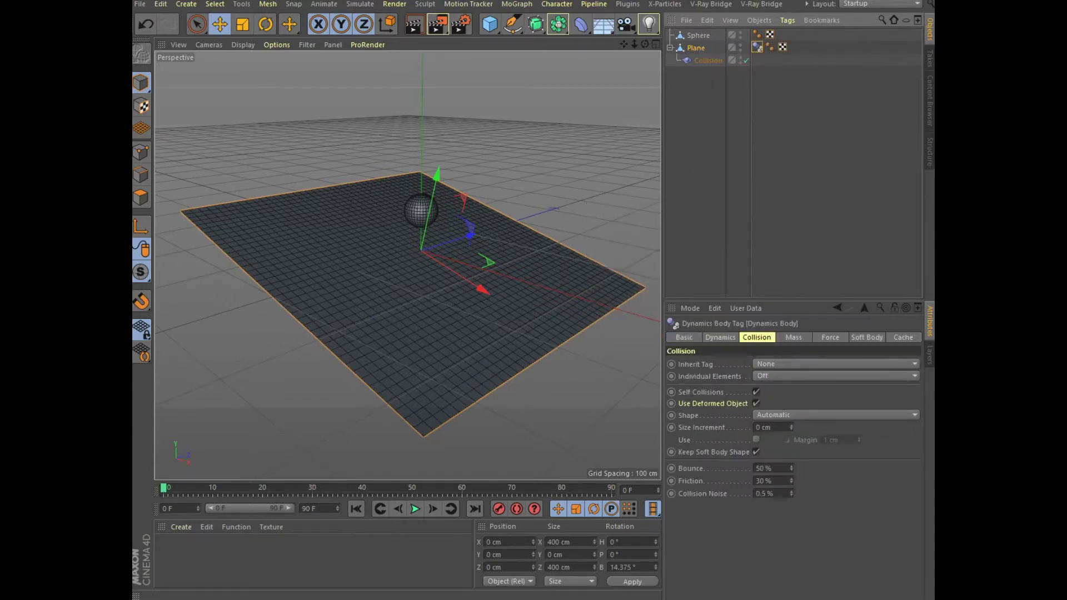
{"action": "right_click", "coordinate": [702, 35]}
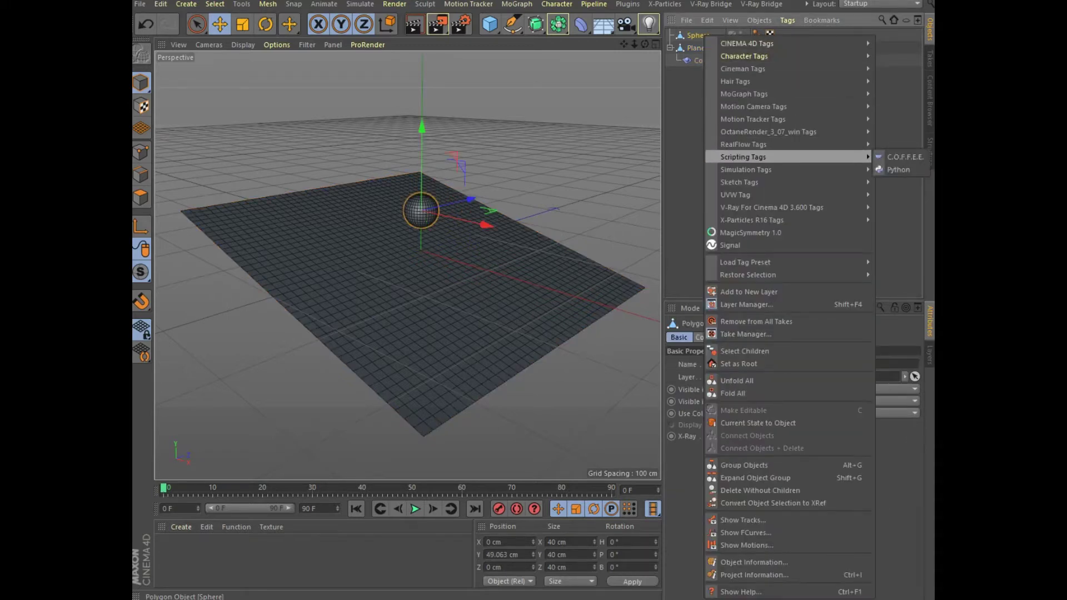
{"action": "left_click", "coordinate": [667, 169]}
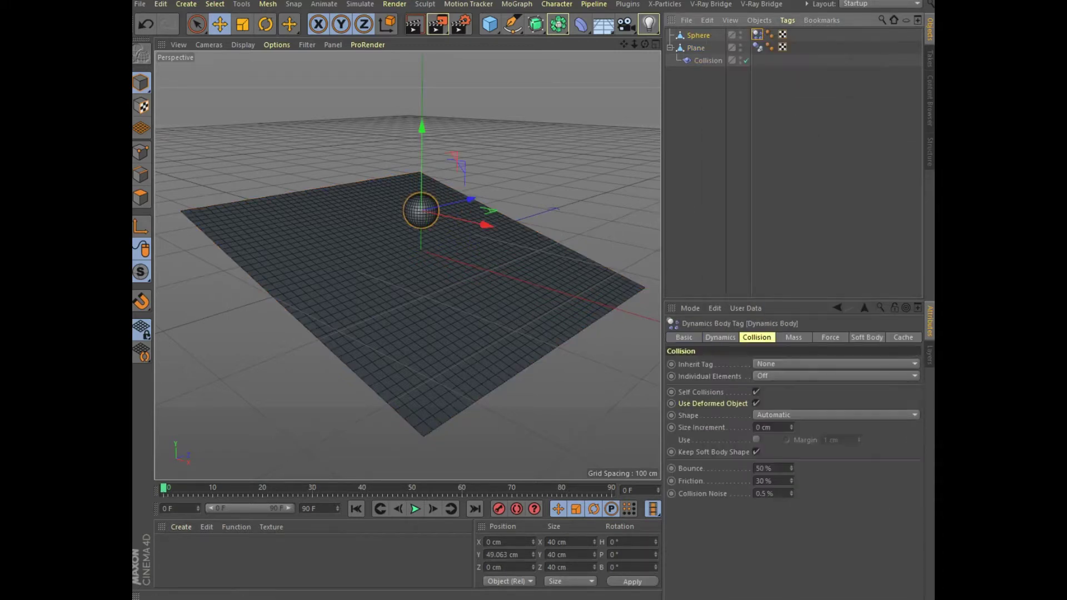
{"action": "left_click", "coordinate": [707, 60]}
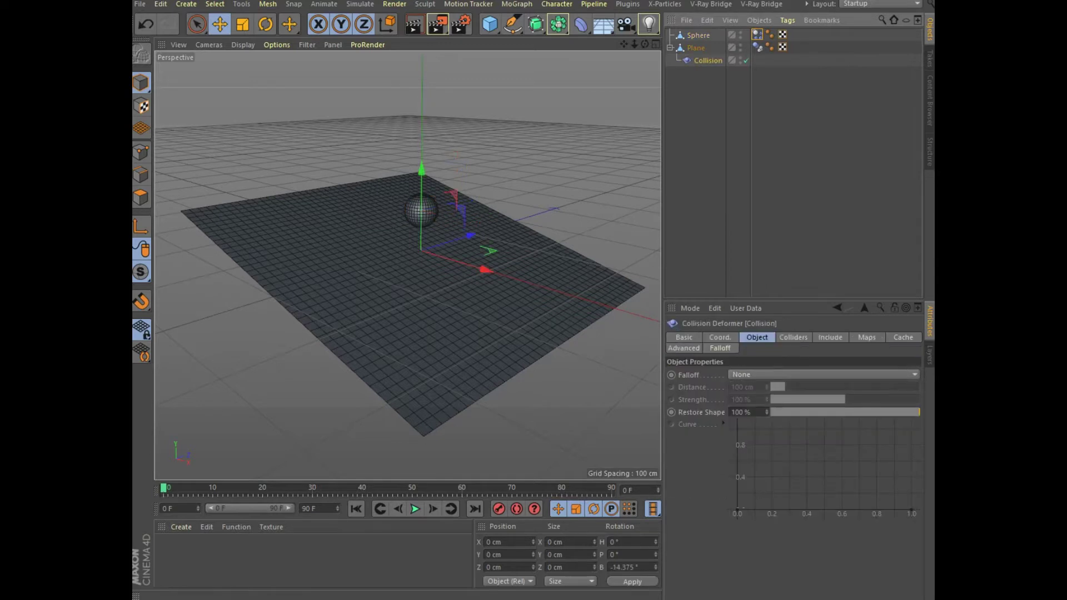
{"action": "left_click", "coordinate": [831, 338]}
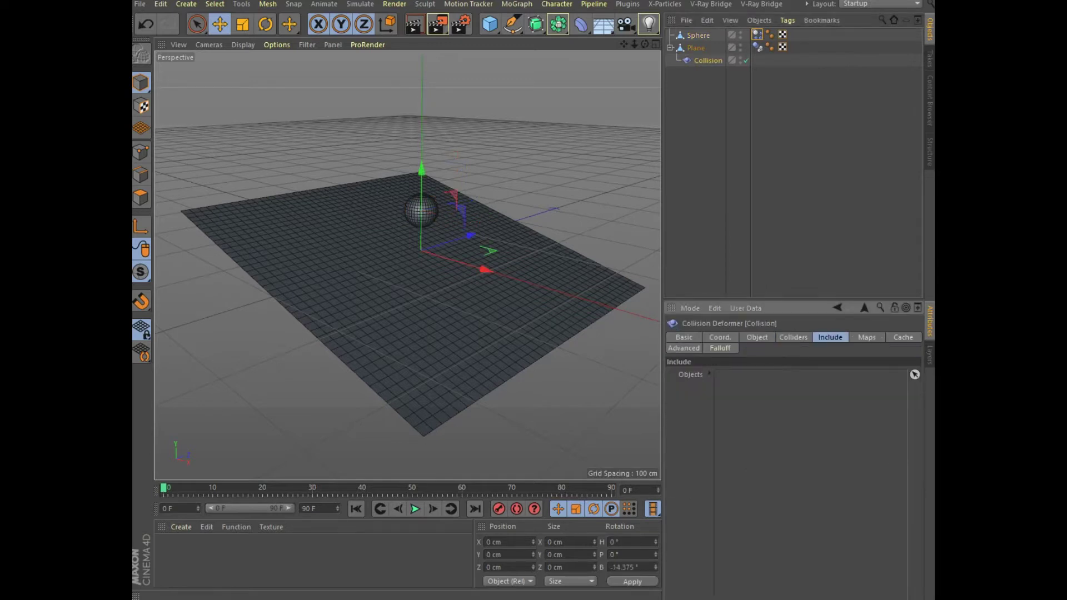
- Add Sphere to the Collision deformer's collider Objects, then test the dent by lowering and raising it
{"action": "left_click", "coordinate": [793, 338]}
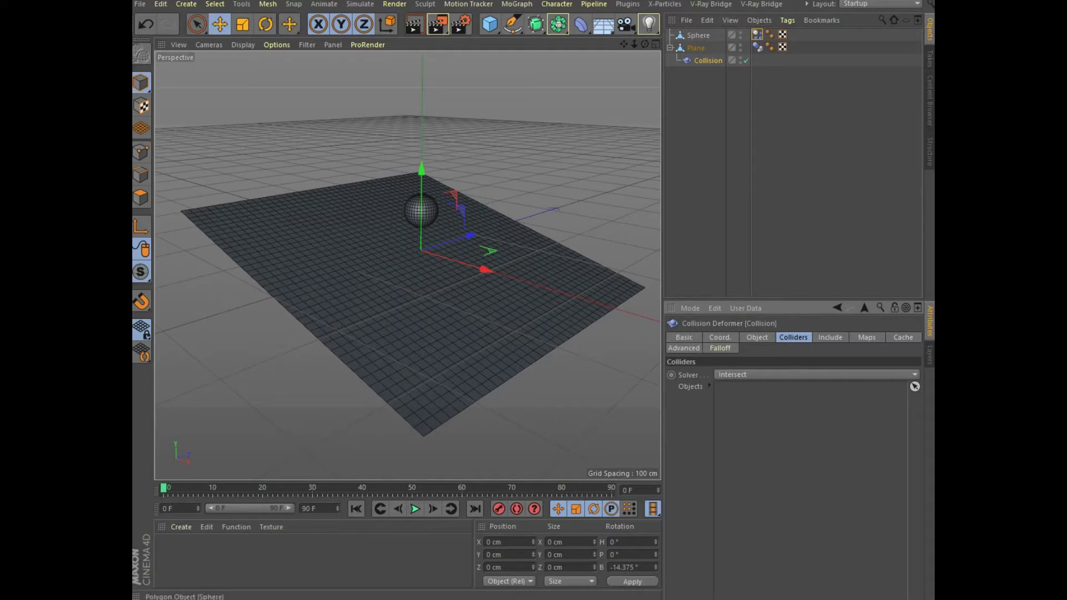
{"action": "left_click_drag", "start_coordinate": [698, 35], "coordinate": [790, 395]}
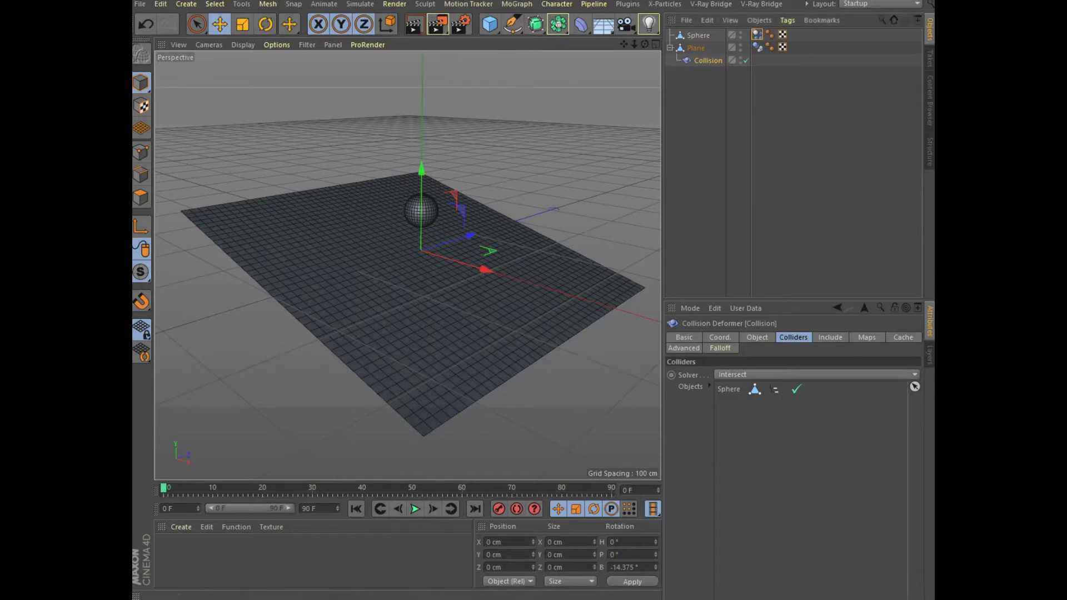
{"action": "left_click", "coordinate": [698, 35]}
{"action": "mouse_move", "coordinate": [422, 128]}
{"action": "left_mouse_down"}
{"action": "mouse_move", "coordinate": [422, 173]}
{"action": "mouse_move", "coordinate": [422, 164]}
{"action": "left_mouse_up"}
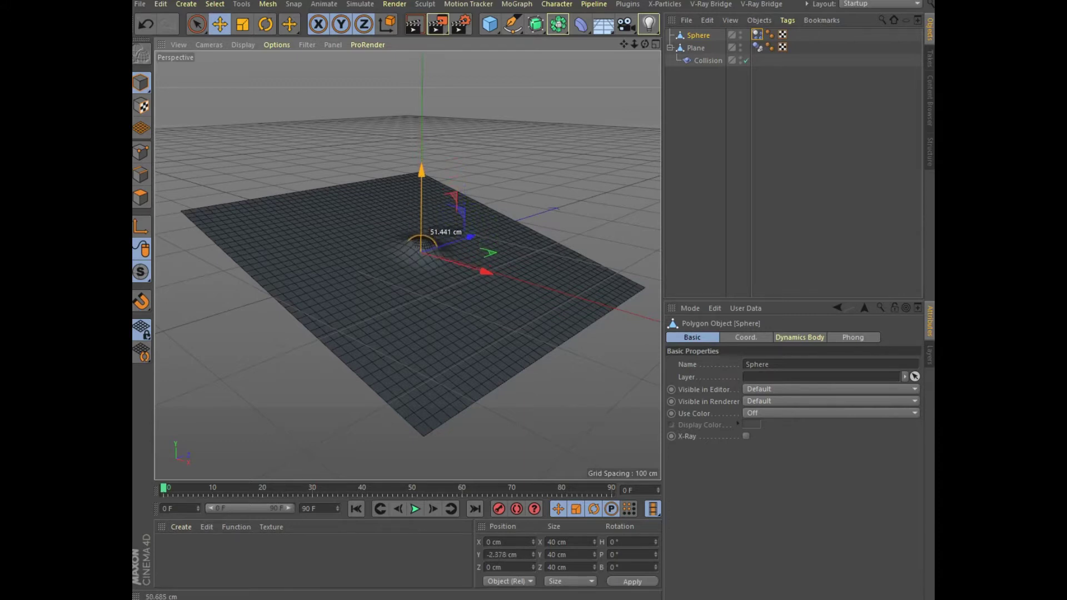
{"action": "left_click_drag", "start_coordinate": [422, 164], "coordinate": [422, 139]}
{"action": "scroll", "coordinate": [439, 223], "scroll_direction": "up", "scroll_amount": 2}
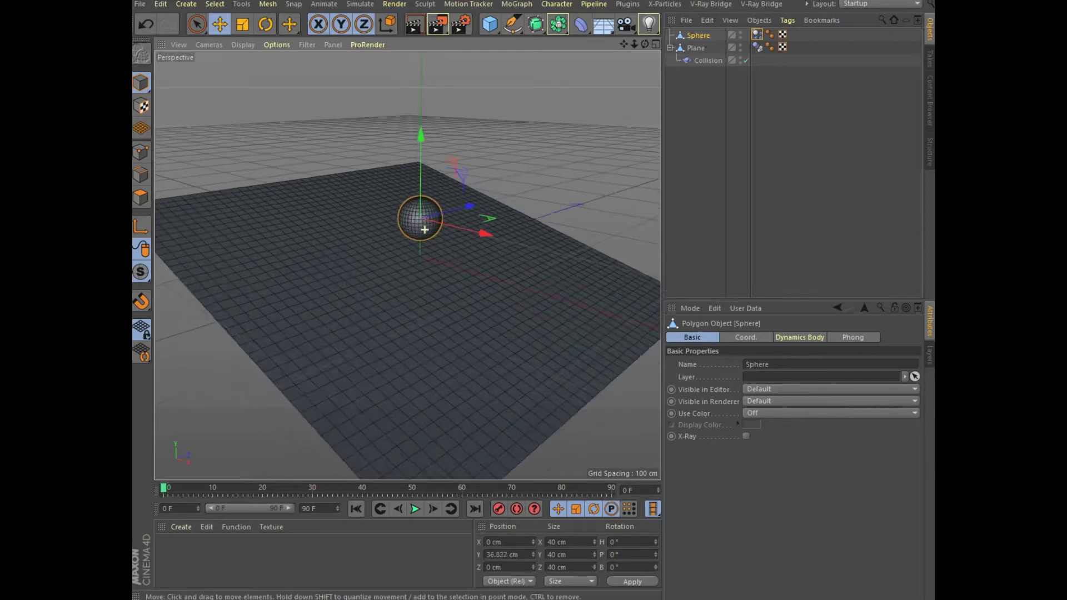
{"action": "scroll", "coordinate": [448, 244], "scroll_direction": "up", "scroll_amount": 2}
{"action": "scroll", "coordinate": [453, 255], "scroll_direction": "up", "scroll_amount": 2}
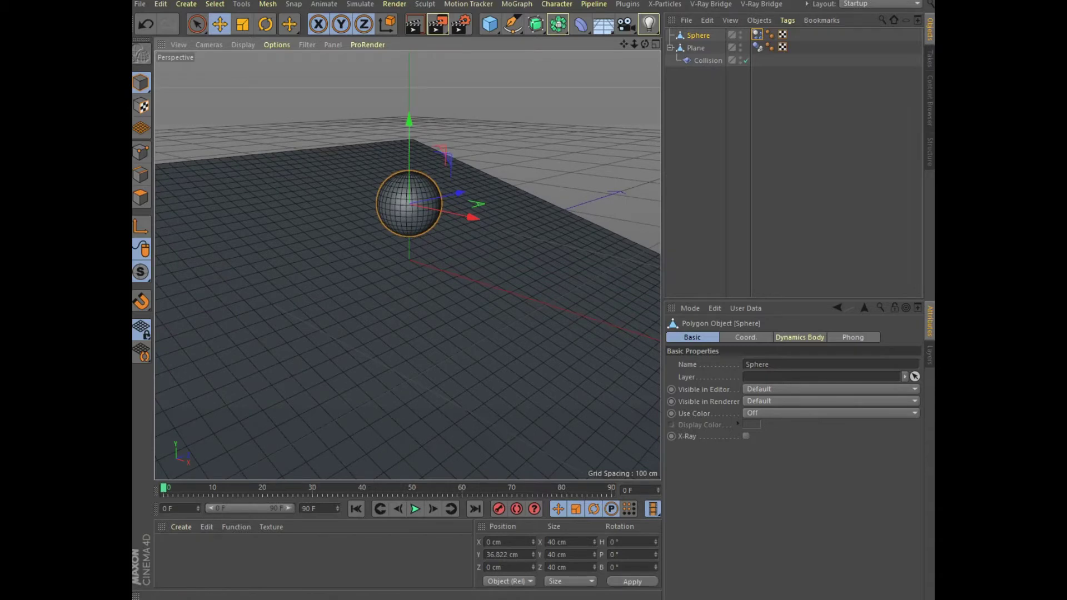
{"action": "left_click", "coordinate": [757, 34]}
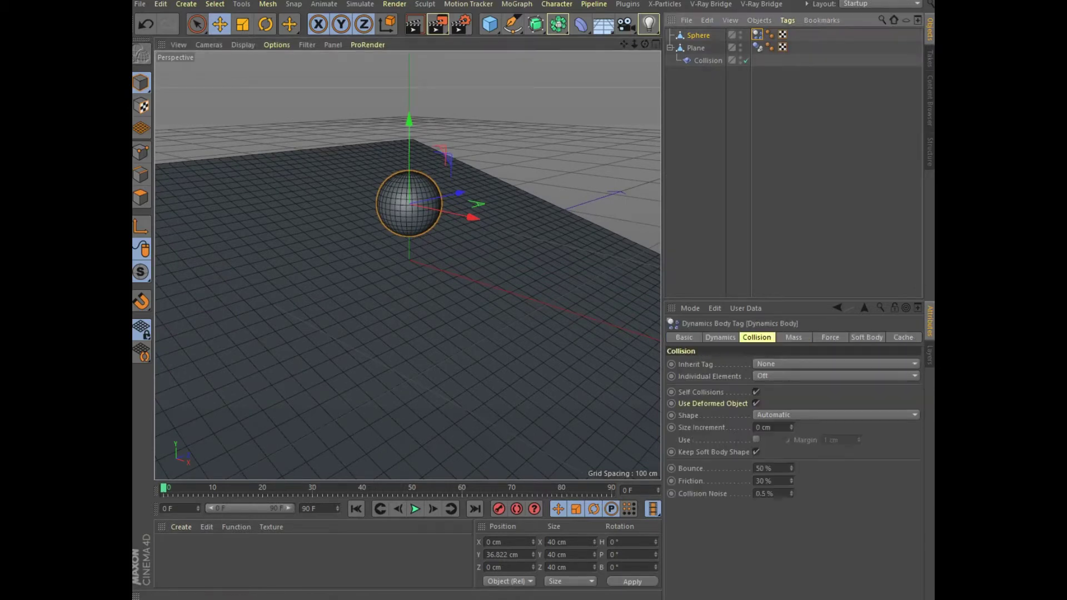
- Enable Custom Initial Velocity with initial linear velocity 1, 1, 100 cm
{"action": "left_click", "coordinate": [720, 337]}
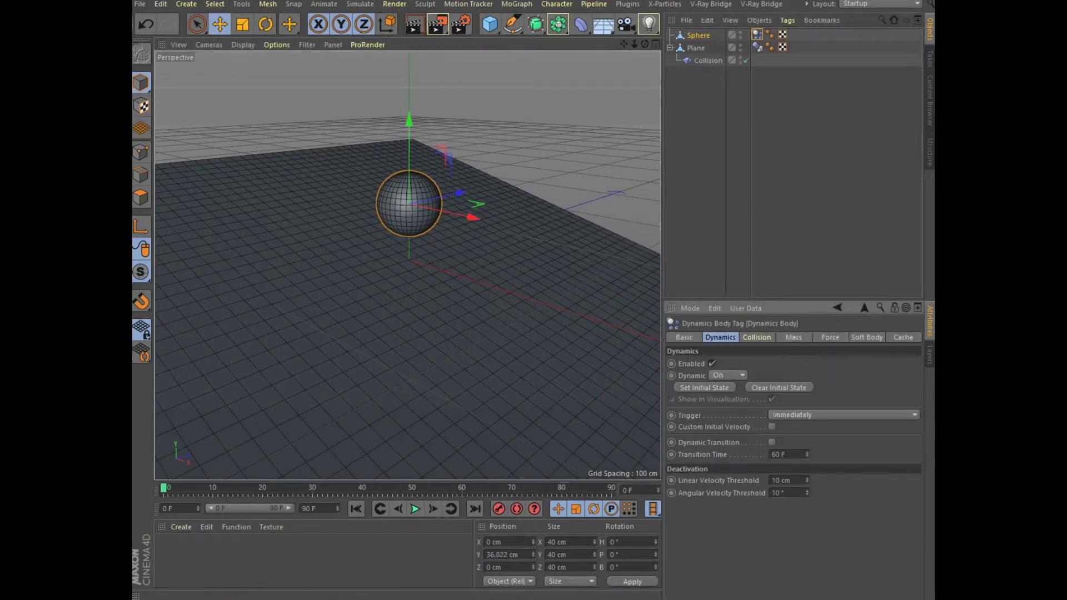
{"action": "left_click", "coordinate": [772, 427]}
{"action": "left_click", "coordinate": [778, 438]}
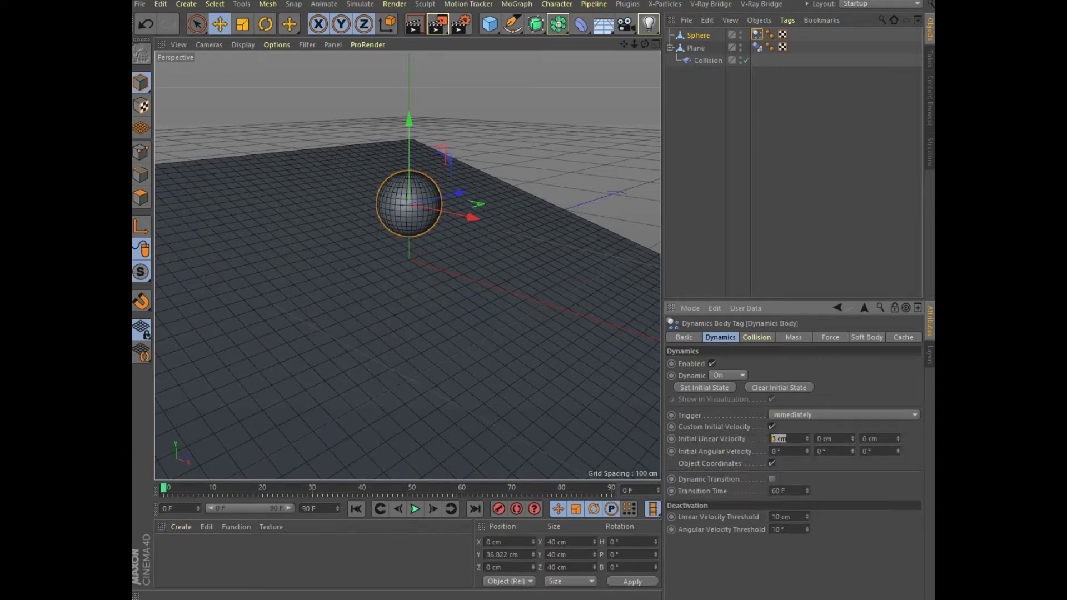
{"action": "type", "text": "1"}
{"action": "key", "text": "Tab"}
{"action": "type", "text": "1"}
{"action": "key", "text": "Tab"}
{"action": "type", "text": "100"}
{"action": "key", "text": "Return"}
- Play the simulation to preview the roll, then rewind to frame 0
{"action": "left_click", "coordinate": [415, 509]}
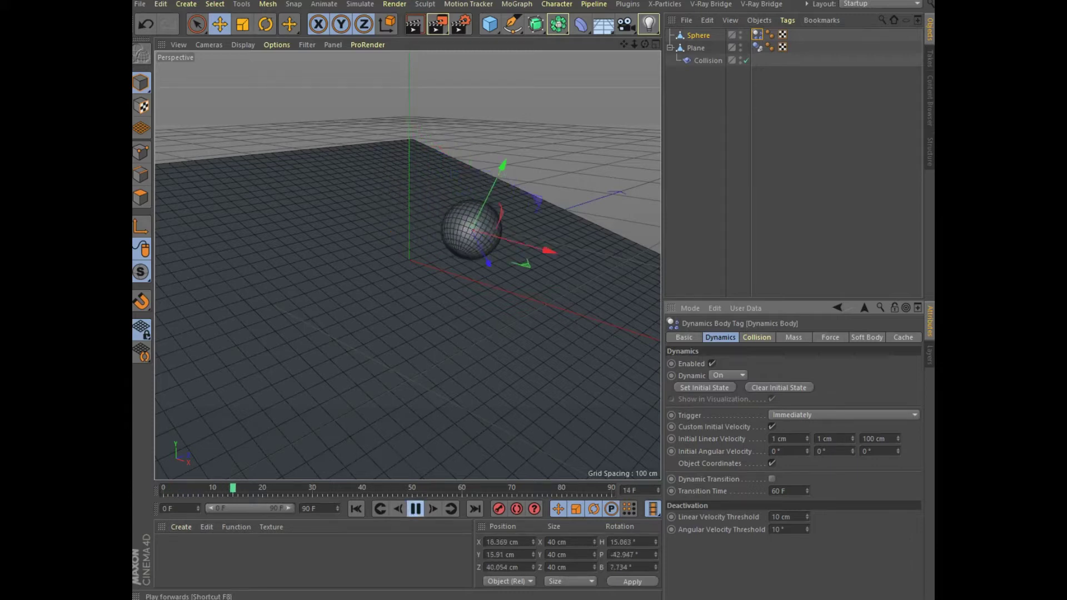
{"action": "left_click", "coordinate": [415, 509]}
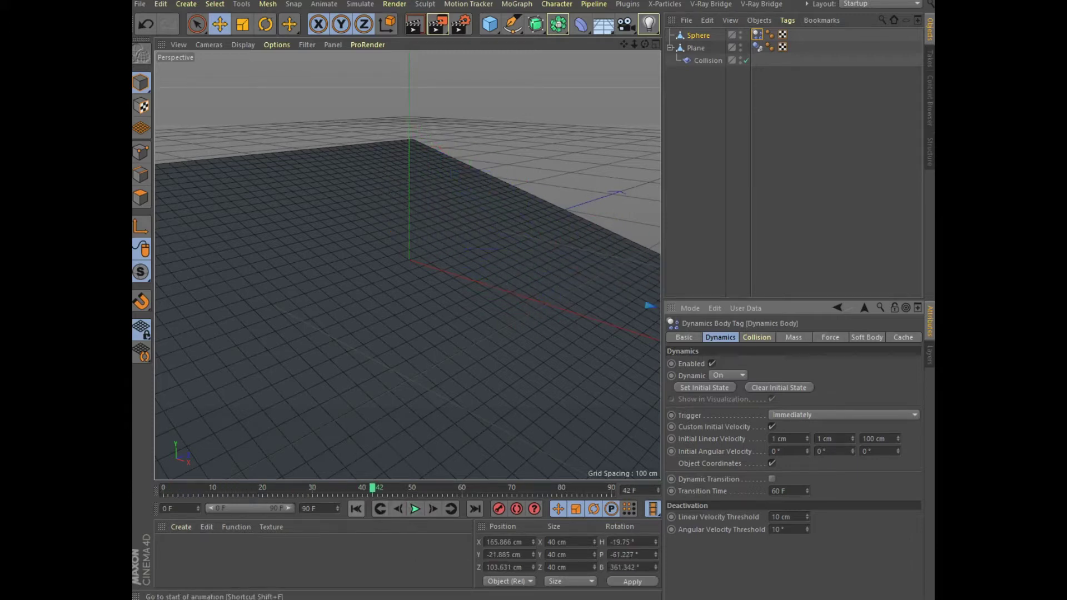
{"action": "left_click", "coordinate": [356, 509]}
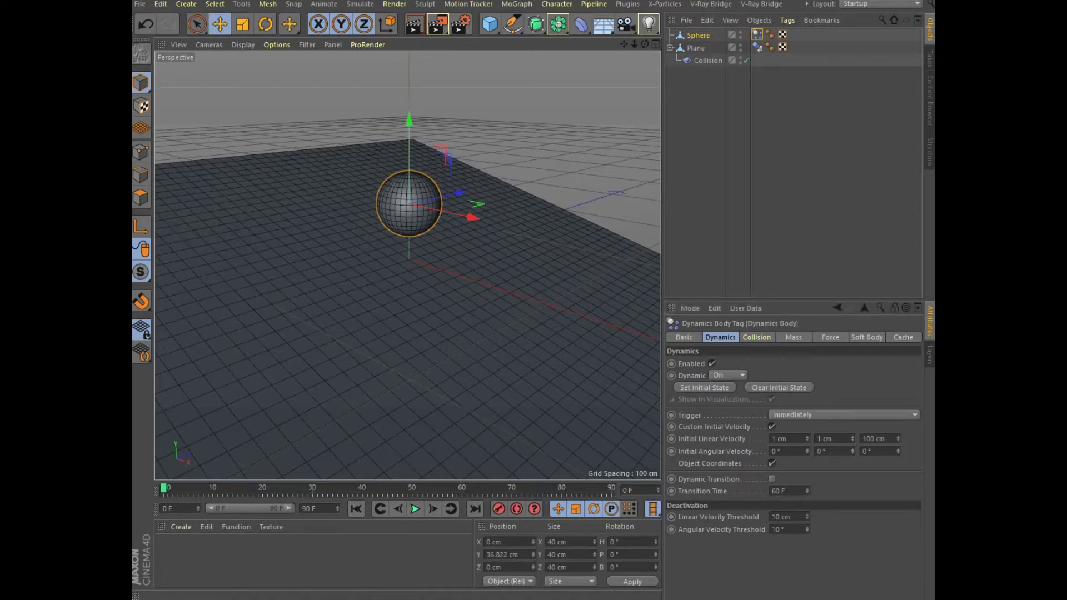
{"action": "left_click", "coordinate": [757, 338]}
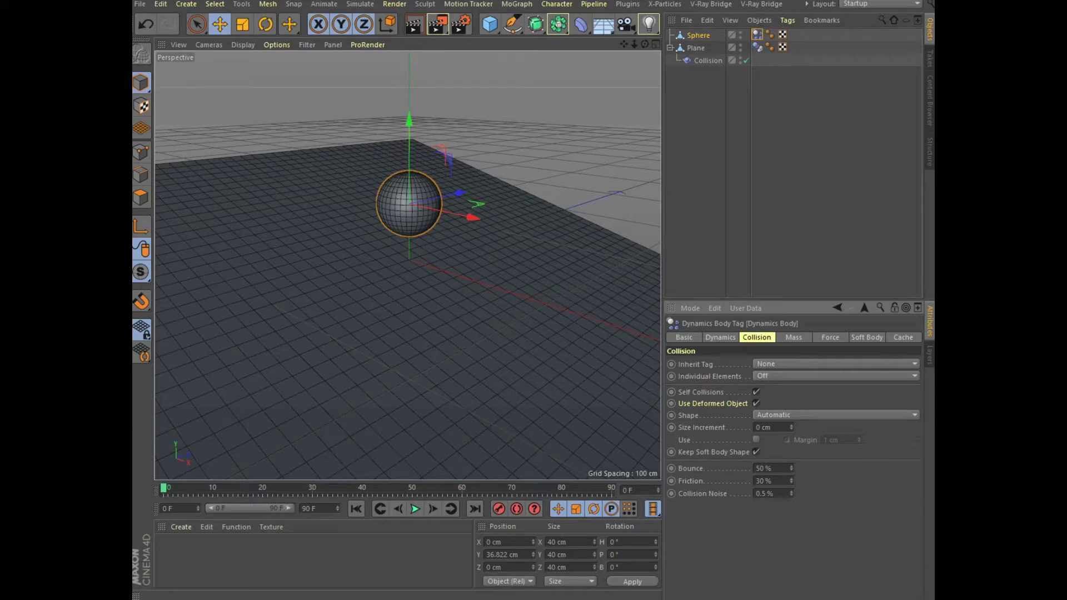
- Set the sphere's collision Friction to 200%, leaving the collision margin off
{"action": "left_click", "coordinate": [720, 338]}
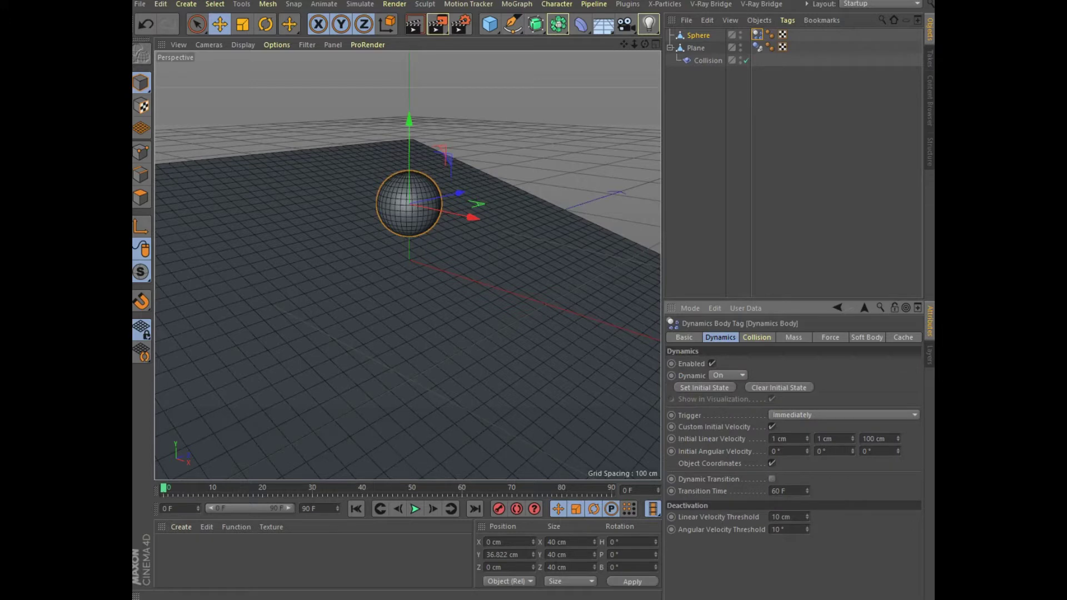
{"action": "left_click", "coordinate": [756, 337]}
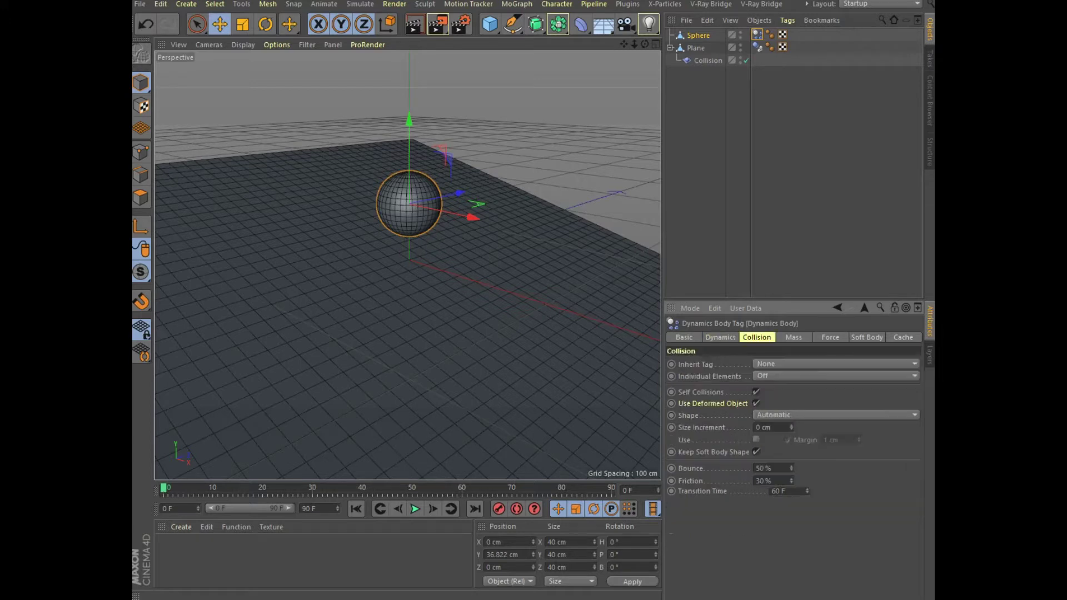
{"action": "left_click", "coordinate": [763, 480]}
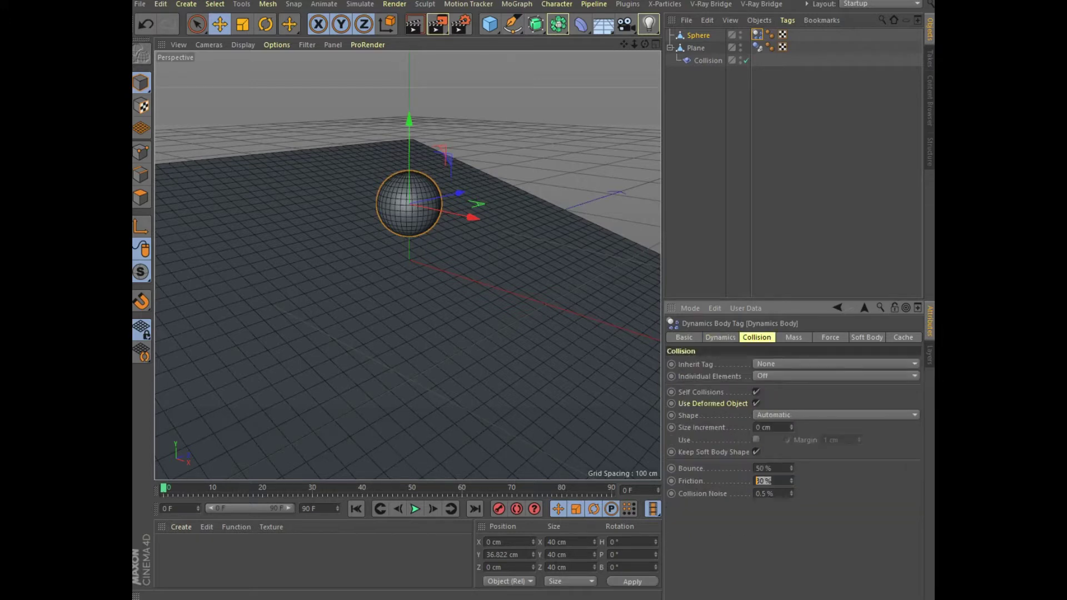
{"action": "type", "text": "200"}
{"action": "left_click", "coordinate": [755, 439]}
{"action": "left_click", "coordinate": [756, 439]}
- Set Size Increment to -5 cm, preview the simulation, and rewind to frame 0
{"action": "double_click", "coordinate": [758, 426]}
{"action": "type", "text": "-5"}
{"action": "key", "text": "Return"}
{"action": "left_click", "coordinate": [415, 509]}
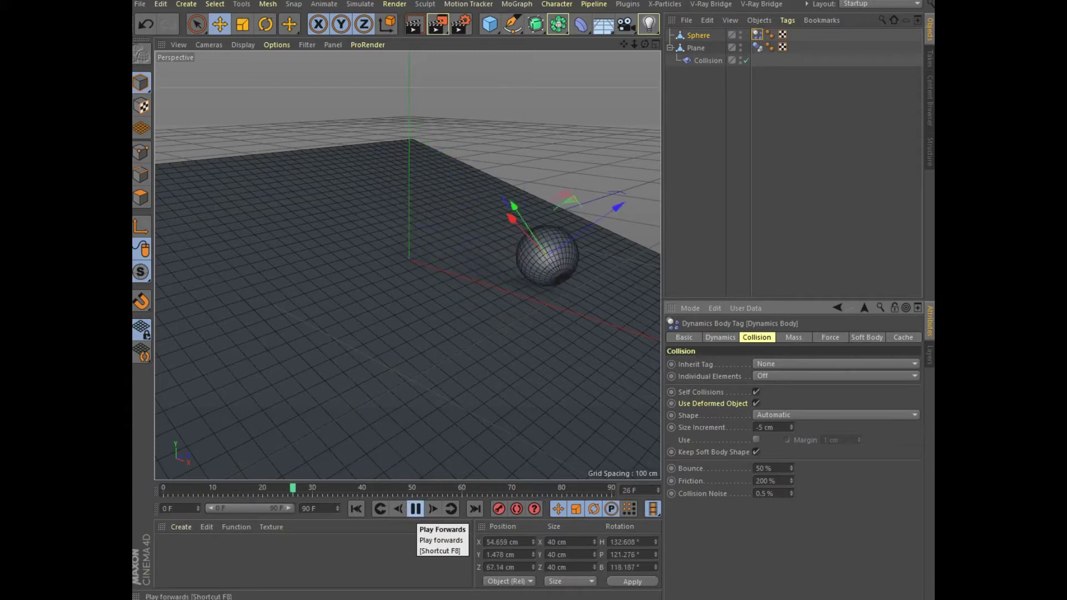
{"action": "left_click", "coordinate": [415, 509]}
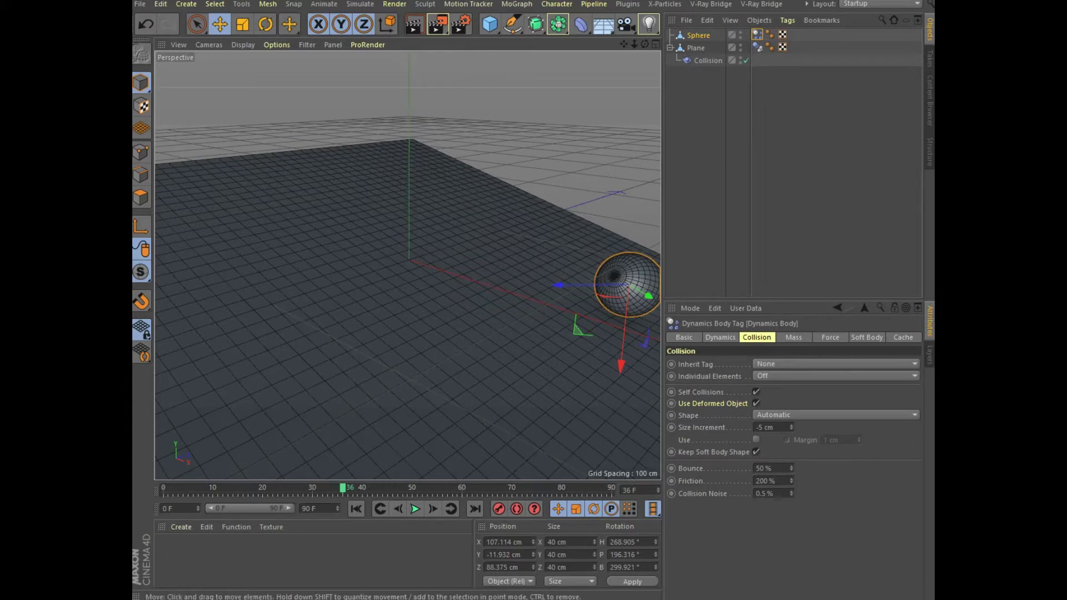
{"action": "left_click", "coordinate": [355, 509]}
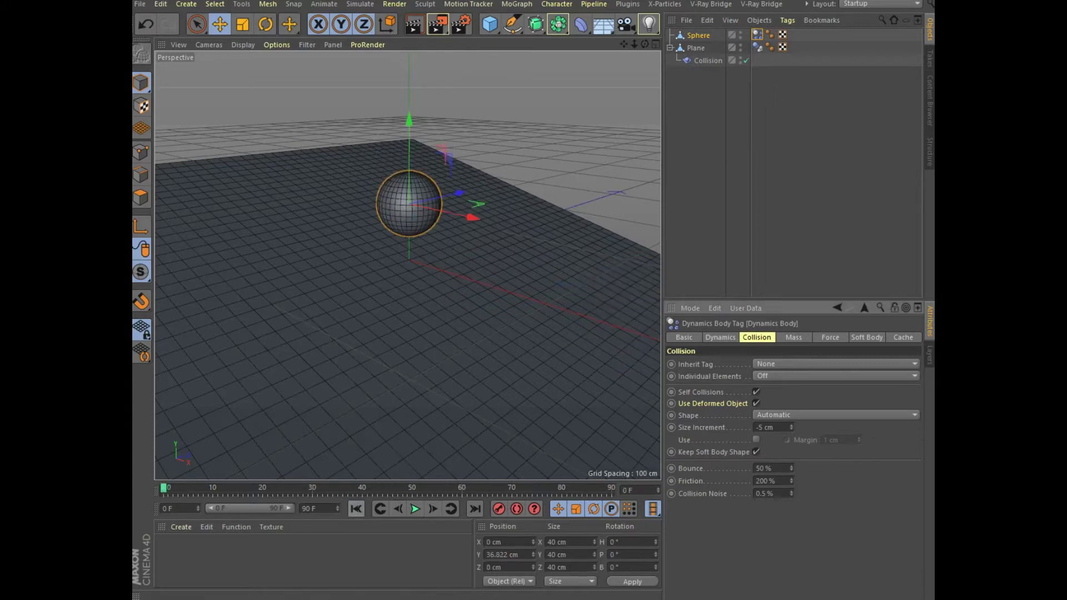
- Zoom out and move the sphere to -33.414, 91.076, -180.376 cm above the plane's edge
{"action": "scroll", "coordinate": [337, 266], "scroll_direction": "down", "scroll_amount": 2}
{"action": "scroll", "coordinate": [337, 267], "scroll_direction": "down", "scroll_amount": 2}
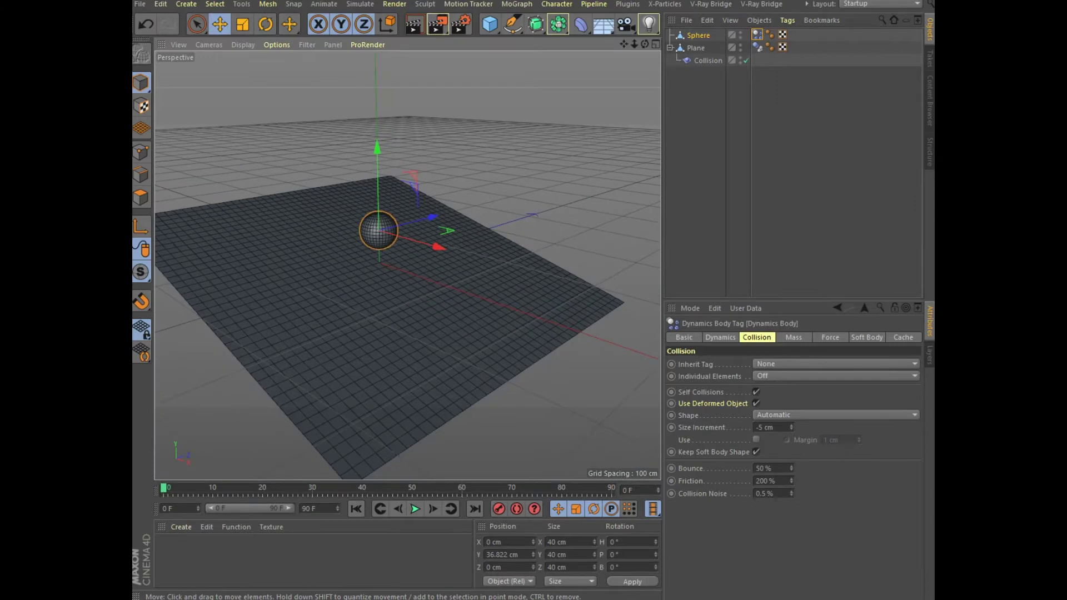
{"action": "scroll", "coordinate": [314, 261], "scroll_direction": "down", "scroll_amount": 1}
{"action": "mouse_move", "coordinate": [431, 245]}
{"action": "left_mouse_down"}
{"action": "mouse_move", "coordinate": [277, 207]}
{"action": "mouse_move", "coordinate": [240, 221]}
{"action": "mouse_move", "coordinate": [258, 229]}
{"action": "left_mouse_up"}
{"action": "left_click_drag", "start_coordinate": [209, 122], "coordinate": [206, 92]}
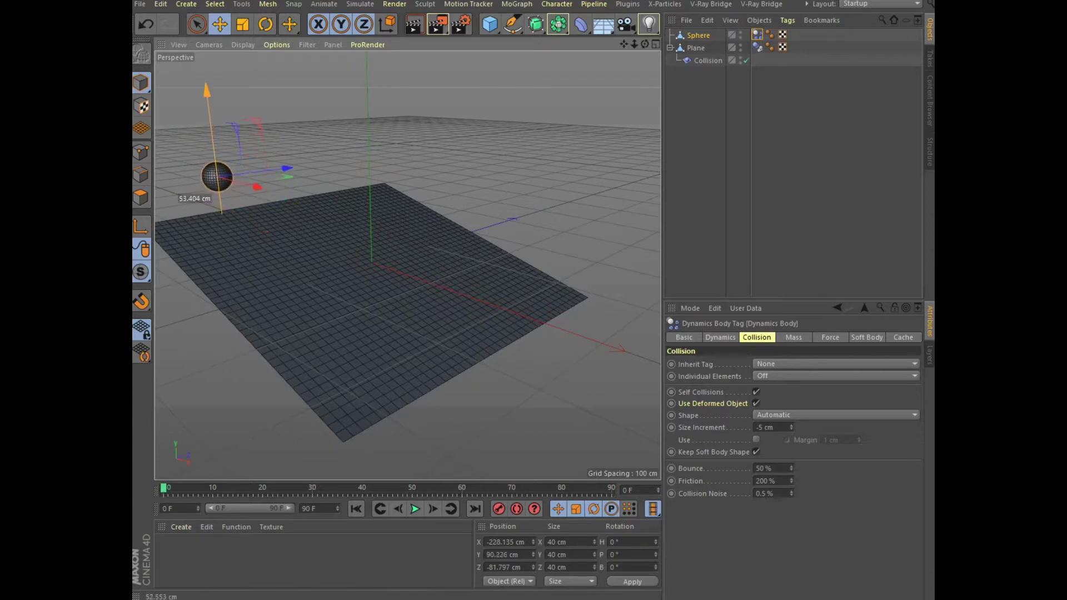
{"action": "mouse_move", "coordinate": [218, 176]}
{"action": "left_mouse_down"}
{"action": "mouse_move", "coordinate": [295, 195]}
{"action": "mouse_move", "coordinate": [250, 203]}
{"action": "left_mouse_up"}
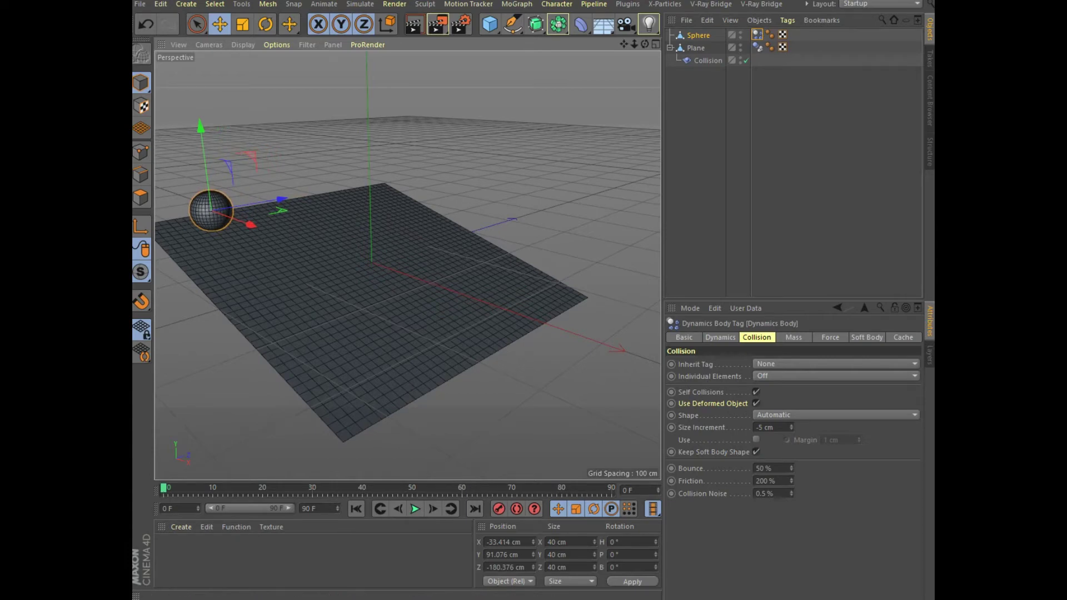
{"action": "left_click", "coordinate": [720, 337]}
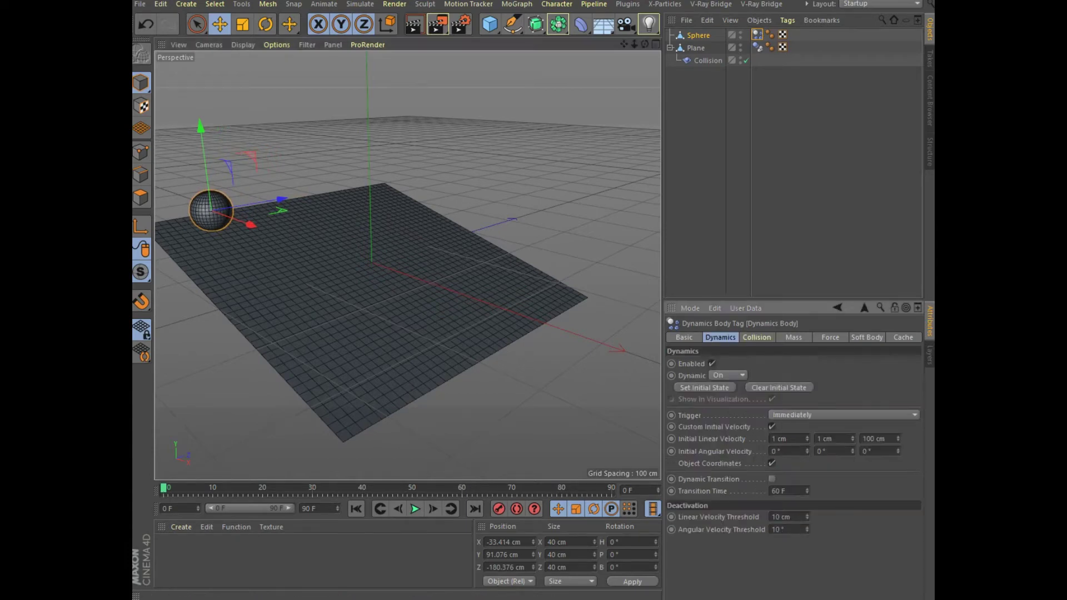
- Set the third initial angular velocity to 360° and preview the spin
{"action": "double_click", "coordinate": [867, 452]}
{"action": "type", "text": "360"}
{"action": "key", "text": "Return"}
{"action": "left_click", "coordinate": [415, 509]}
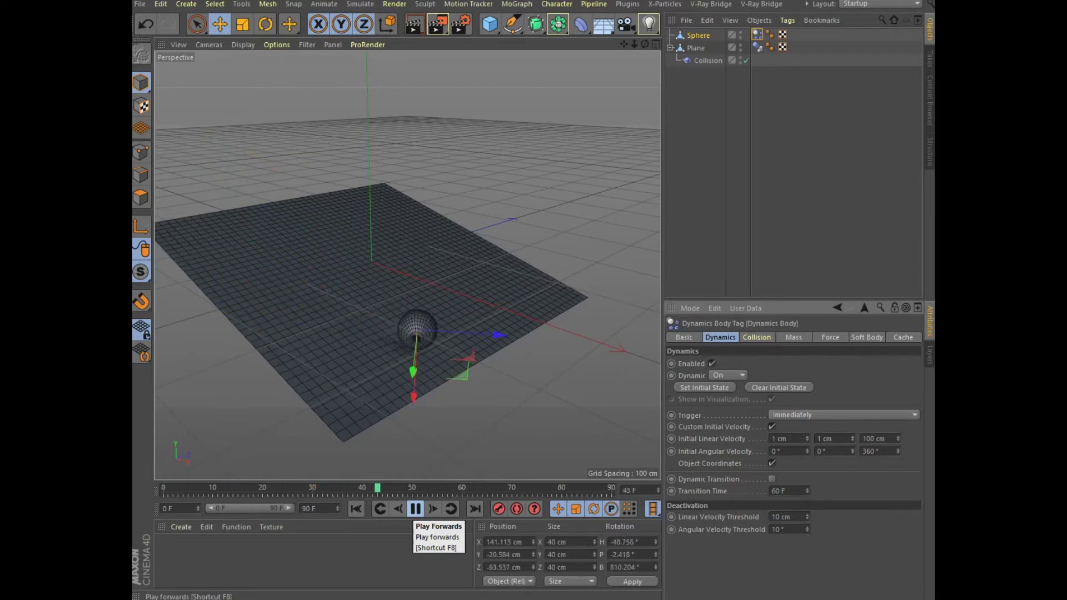
{"action": "left_click", "coordinate": [415, 509]}
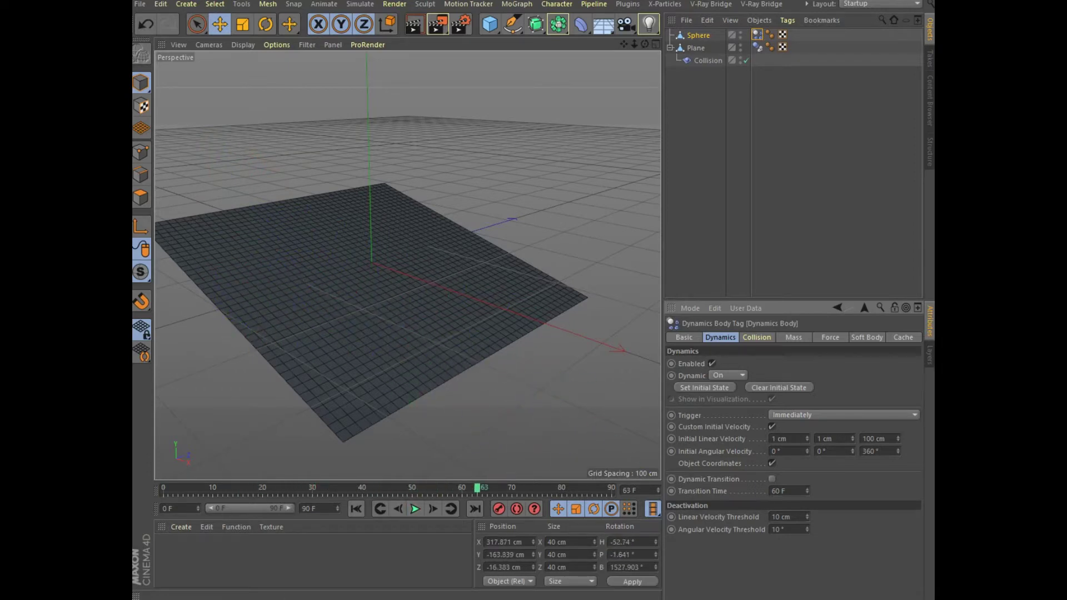
- Lengthen the animation to 200 frames, extend the preview range, and replay the roll
{"action": "double_click", "coordinate": [309, 509]}
{"action": "type", "text": "200"}
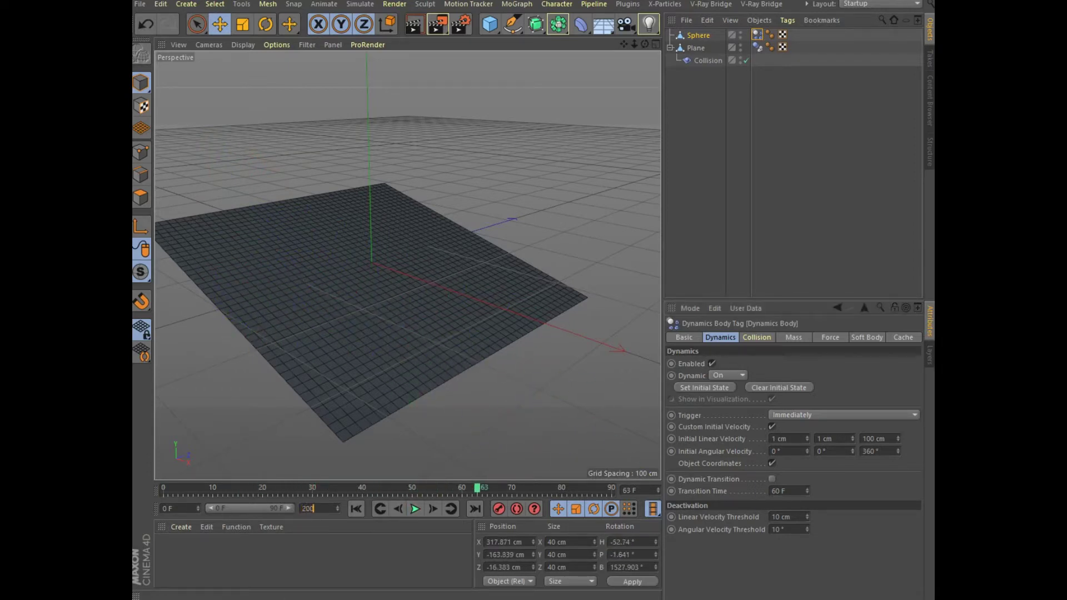
{"action": "key", "text": "Return"}
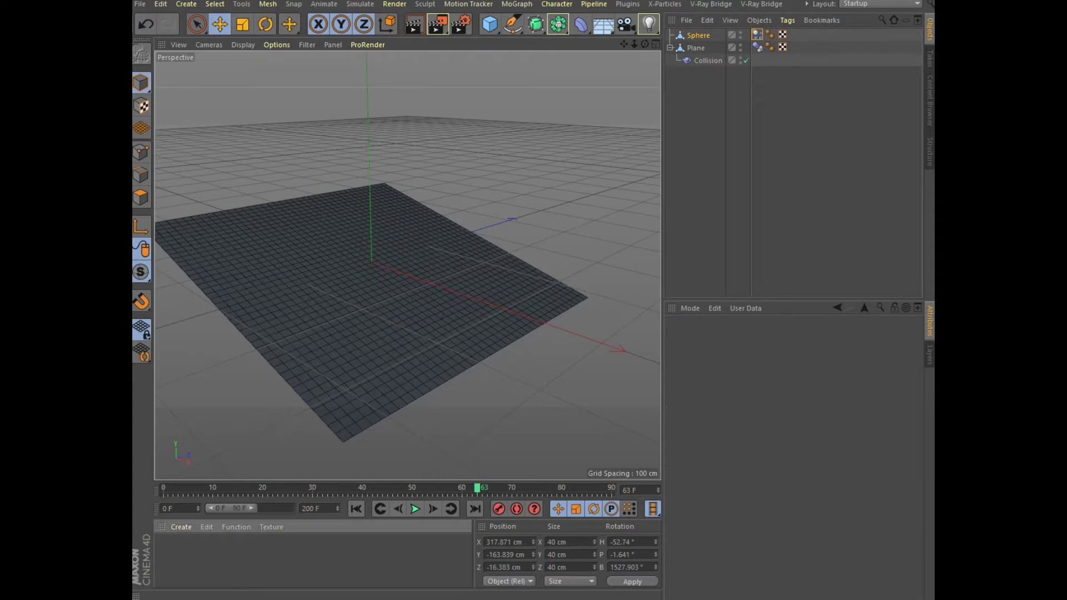
{"action": "left_click_drag", "start_coordinate": [251, 508], "coordinate": [290, 509]}
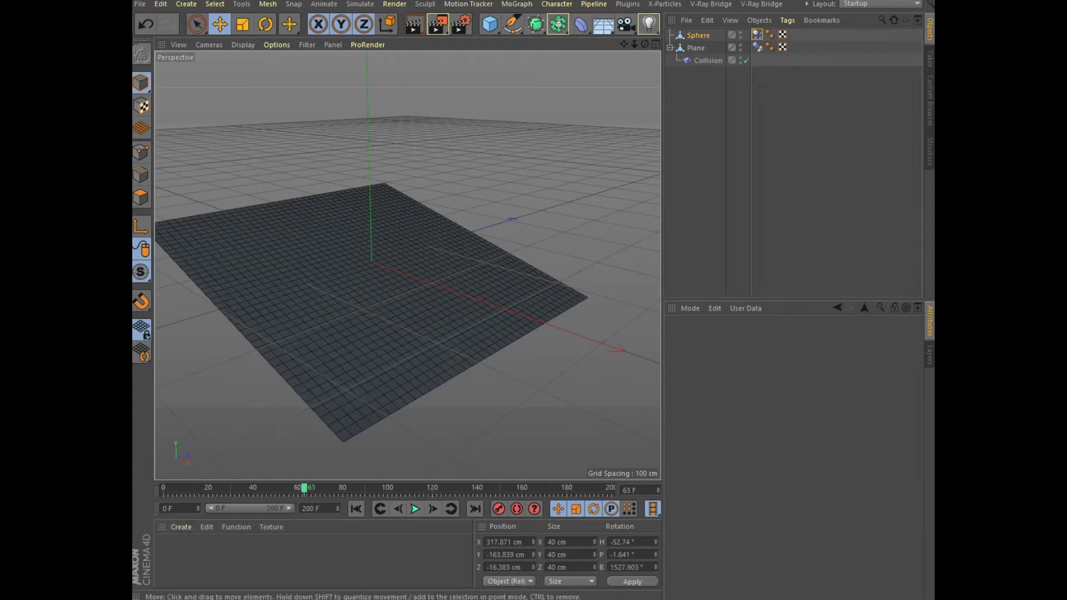
{"action": "left_click", "coordinate": [356, 508]}
{"action": "left_click", "coordinate": [415, 508]}
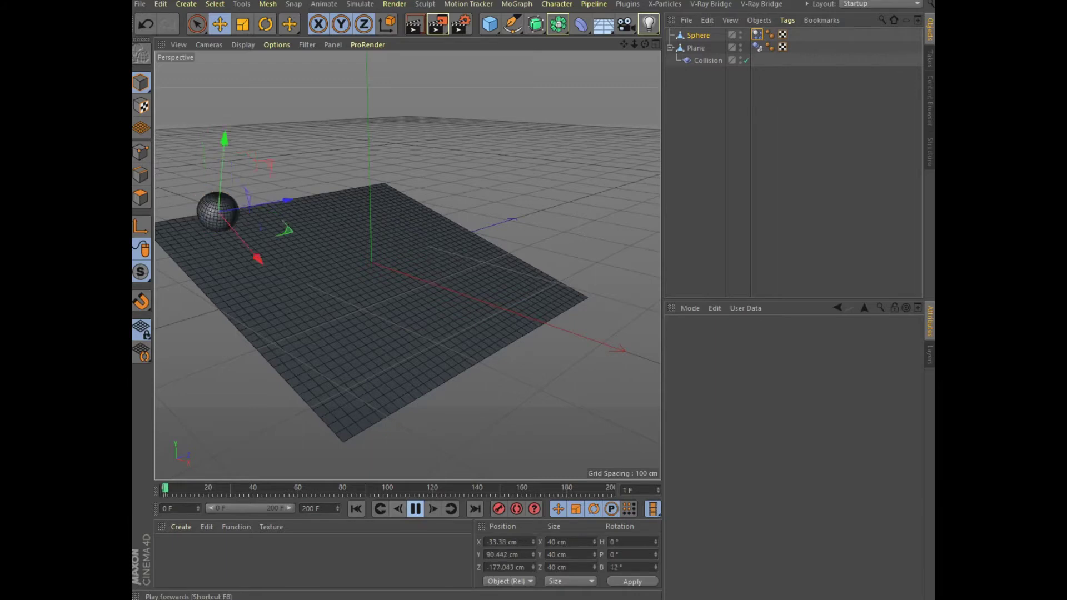
{"action": "left_click", "coordinate": [415, 508]}
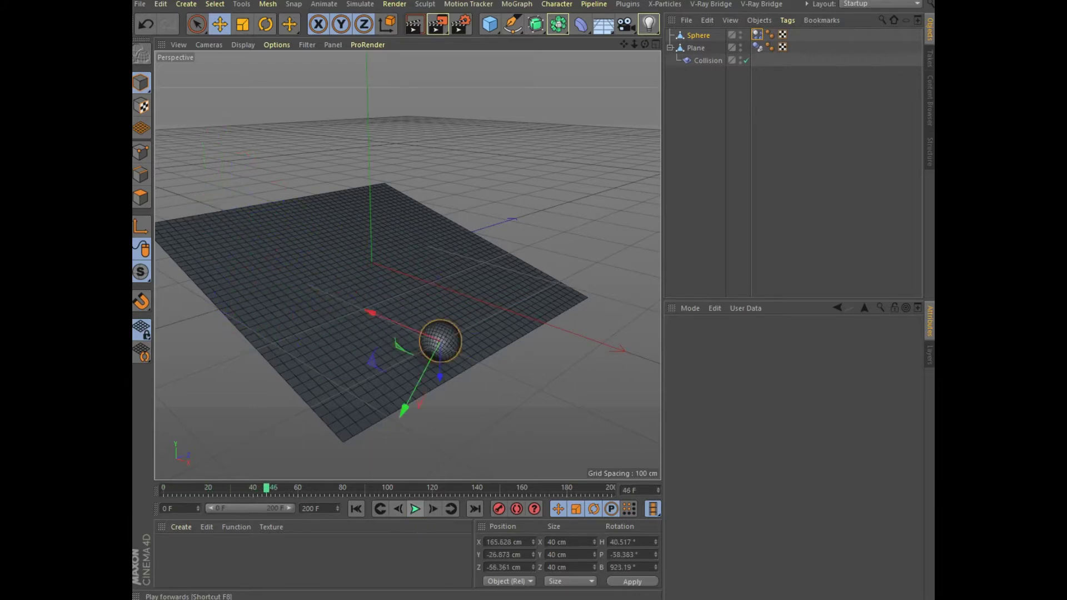
{"action": "left_click", "coordinate": [696, 47]}
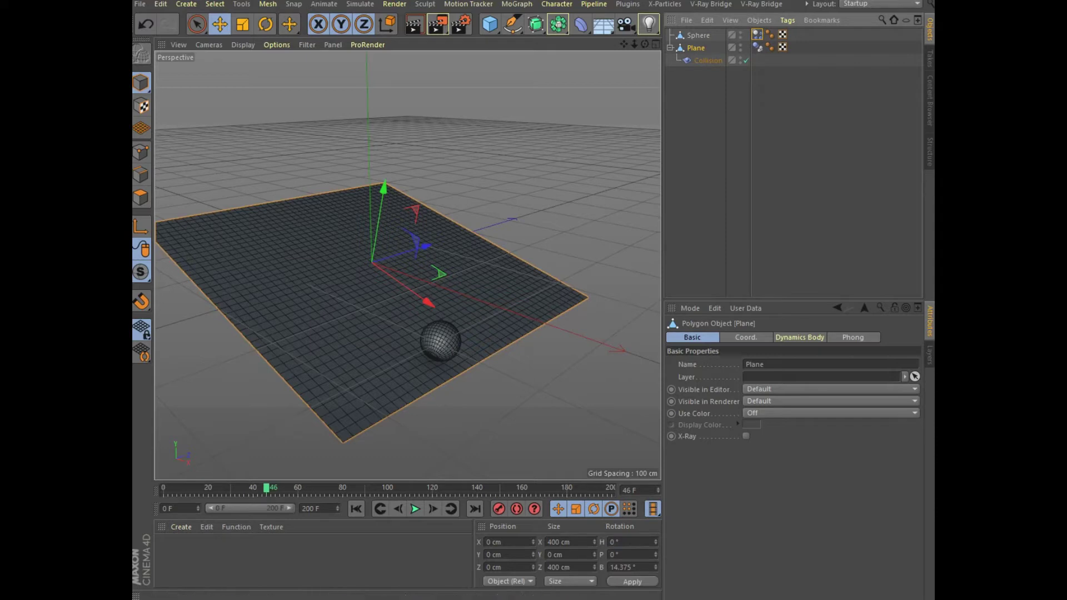
- Scale the plane much longer and wider, then rewind to frame 0
{"action": "key", "text": "t"}
{"action": "left_click_drag", "start_coordinate": [428, 245], "coordinate": [535, 209]}
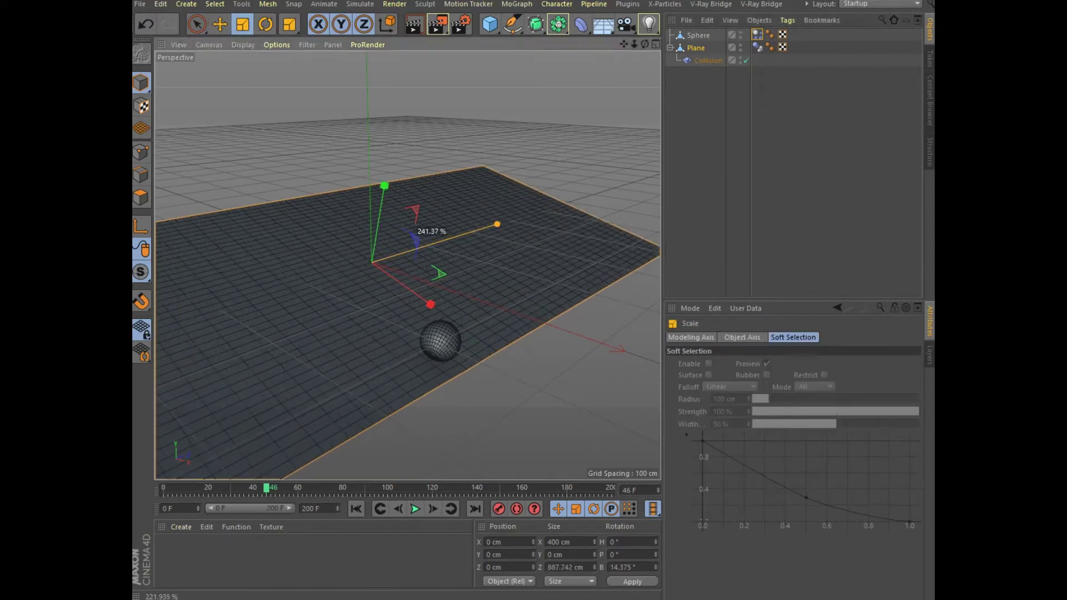
{"action": "left_click_drag", "start_coordinate": [430, 304], "coordinate": [614, 436]}
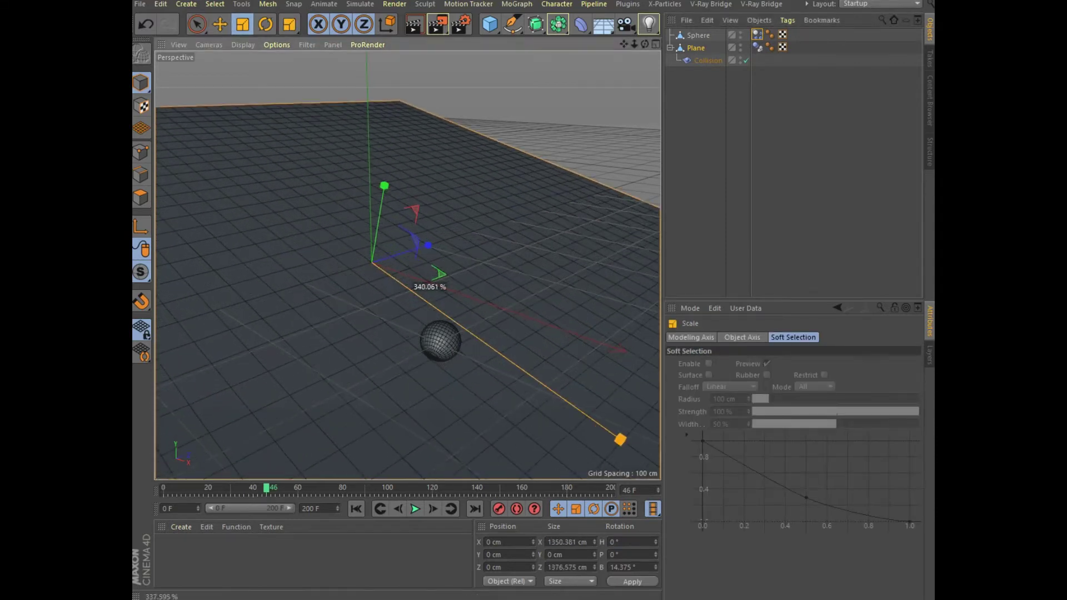
{"action": "left_click", "coordinate": [356, 508]}
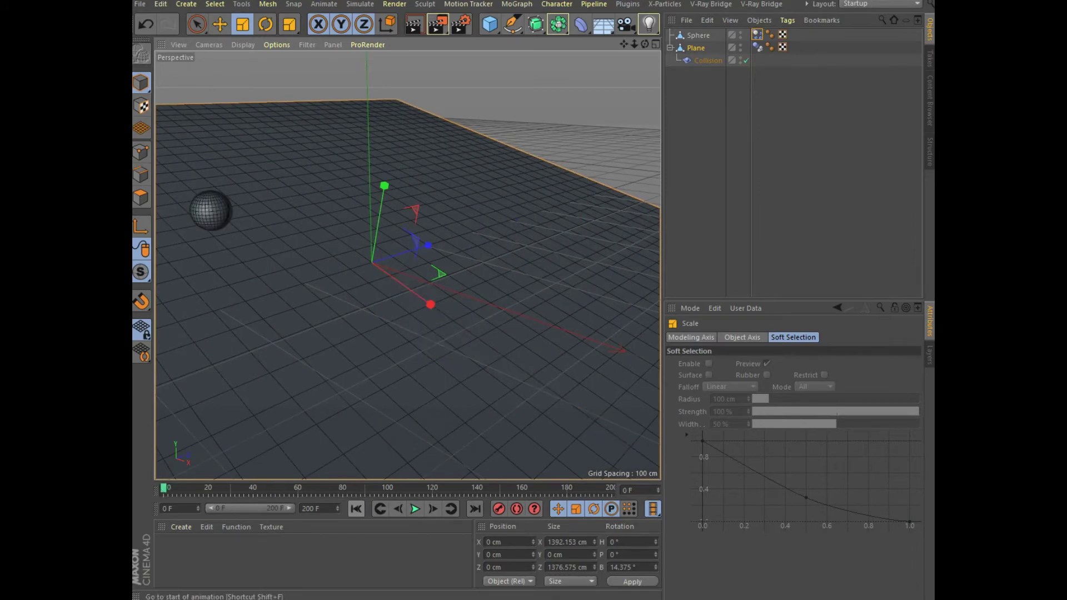
- Move the sphere higher and farther left, to about -408.5, 178.5, -250.7 cm
{"action": "left_click_drag", "start_coordinate": [408, 266], "coordinate": [408, 266], "text": "alt"}
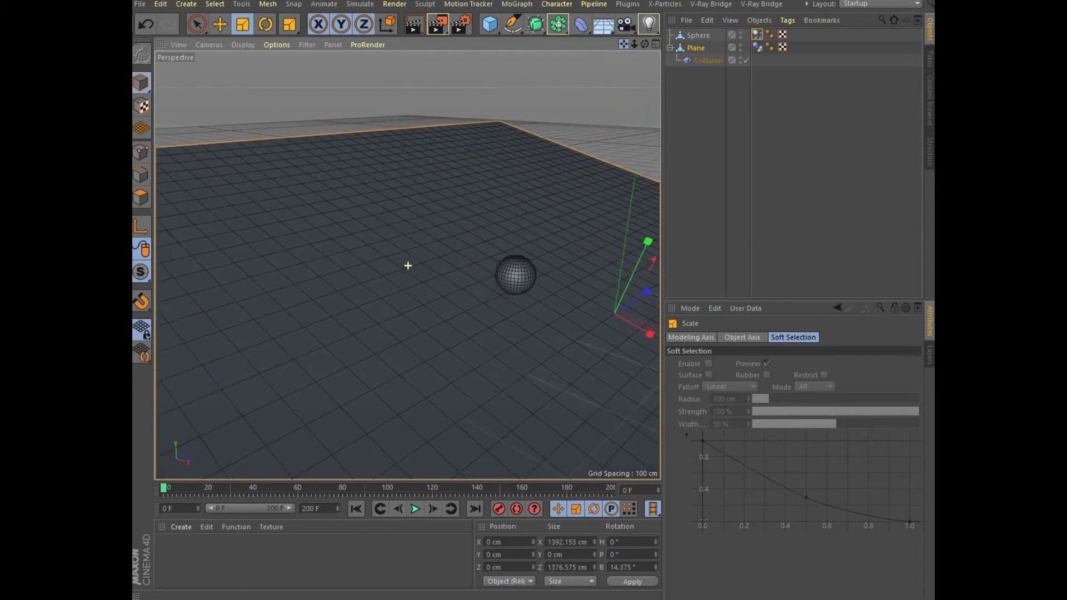
{"action": "left_click", "coordinate": [520, 275]}
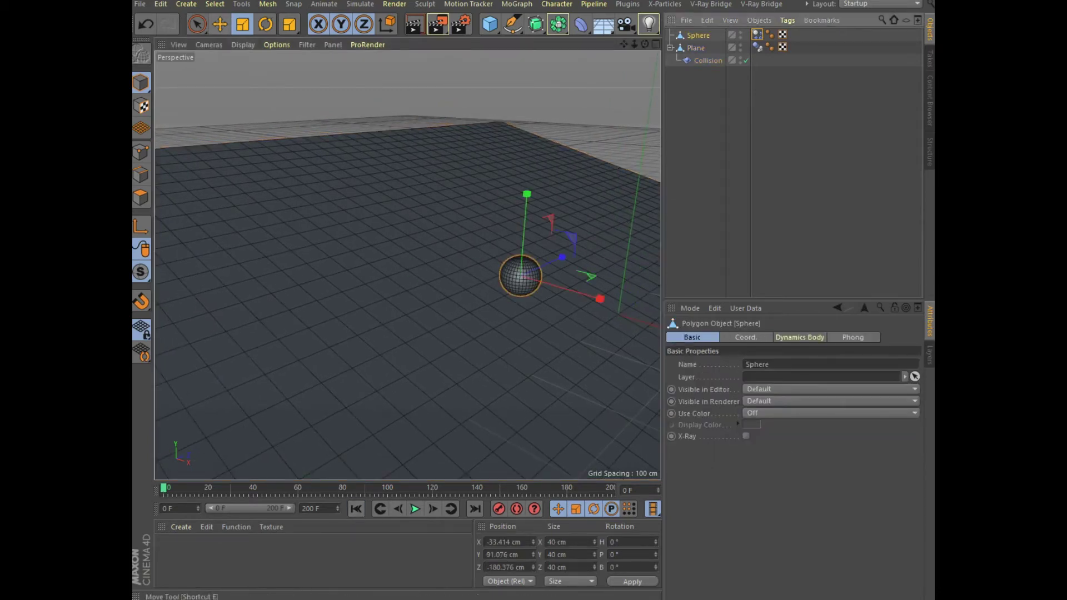
{"action": "key", "text": "e"}
{"action": "left_click_drag", "start_coordinate": [520, 275], "coordinate": [263, 389]}
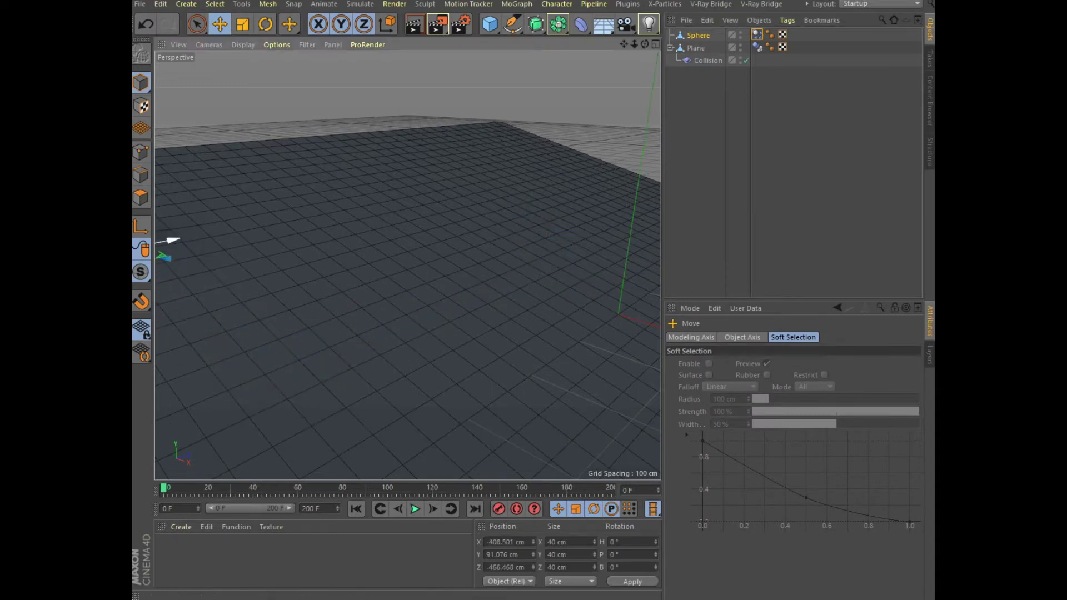
{"action": "left_click_drag", "start_coordinate": [160, 309], "coordinate": [264, 221]}
{"action": "left_click_drag", "start_coordinate": [258, 184], "coordinate": [252, 122]}
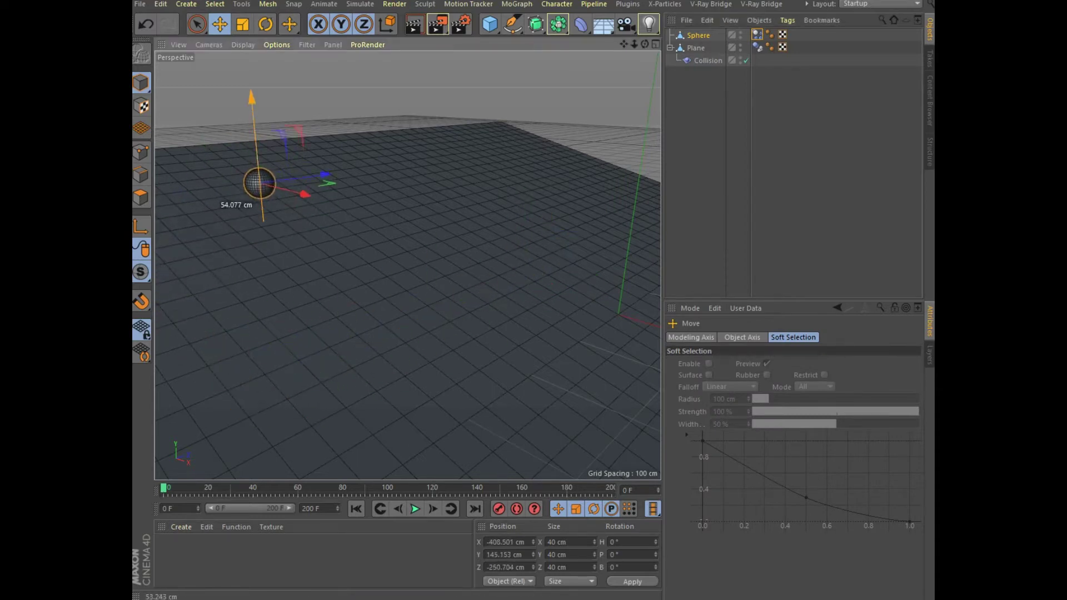
- Play the fall, stop at frame 53, and select the Collision deformer to view its Colliders
{"action": "left_click", "coordinate": [415, 509]}
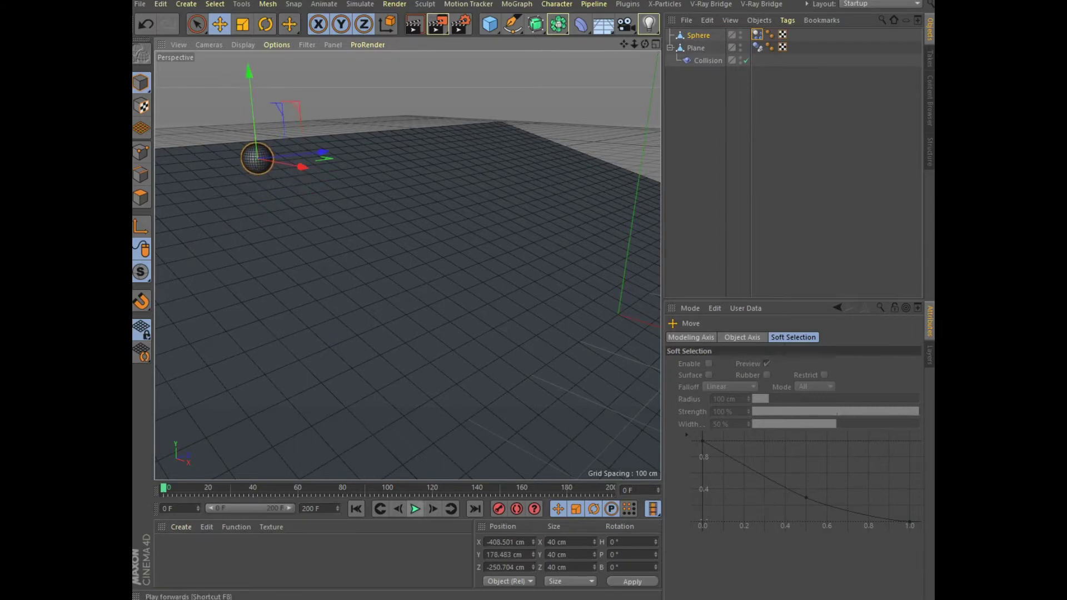
{"action": "left_click", "coordinate": [415, 509]}
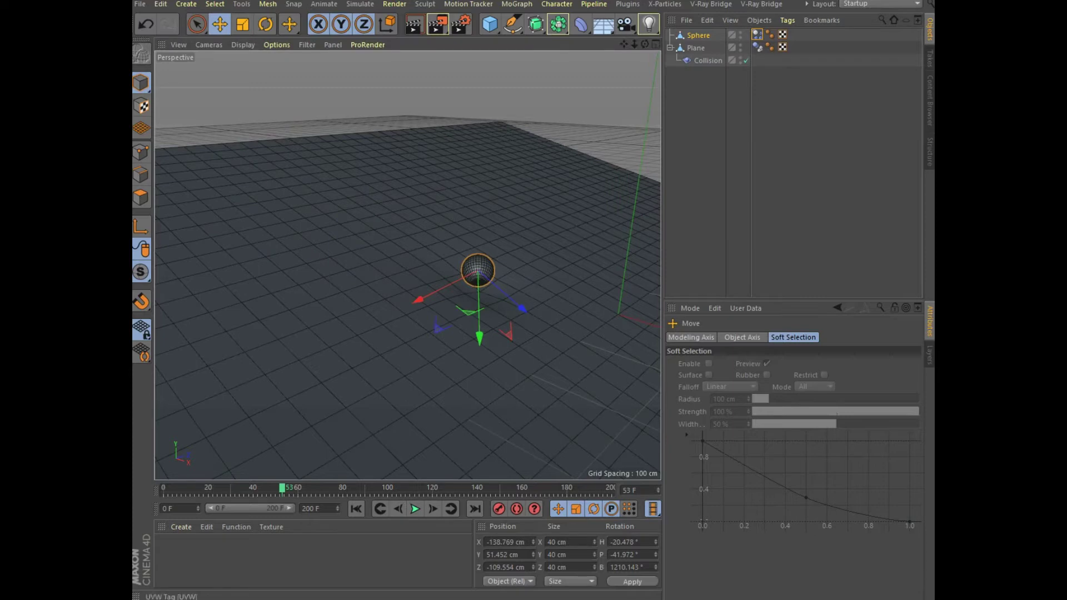
{"action": "left_click", "coordinate": [708, 60]}
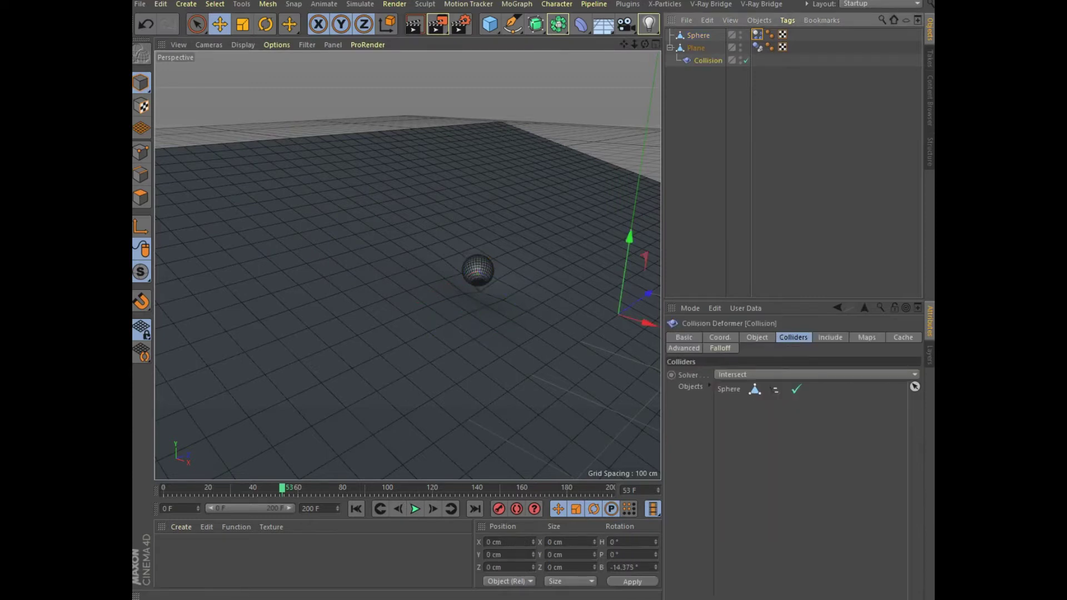
- Set the Collision deformer's advanced Size to 8 cm, Stiffness to 51 % and Steps to 4
{"action": "left_click", "coordinate": [830, 337]}
{"action": "left_click", "coordinate": [866, 338]}
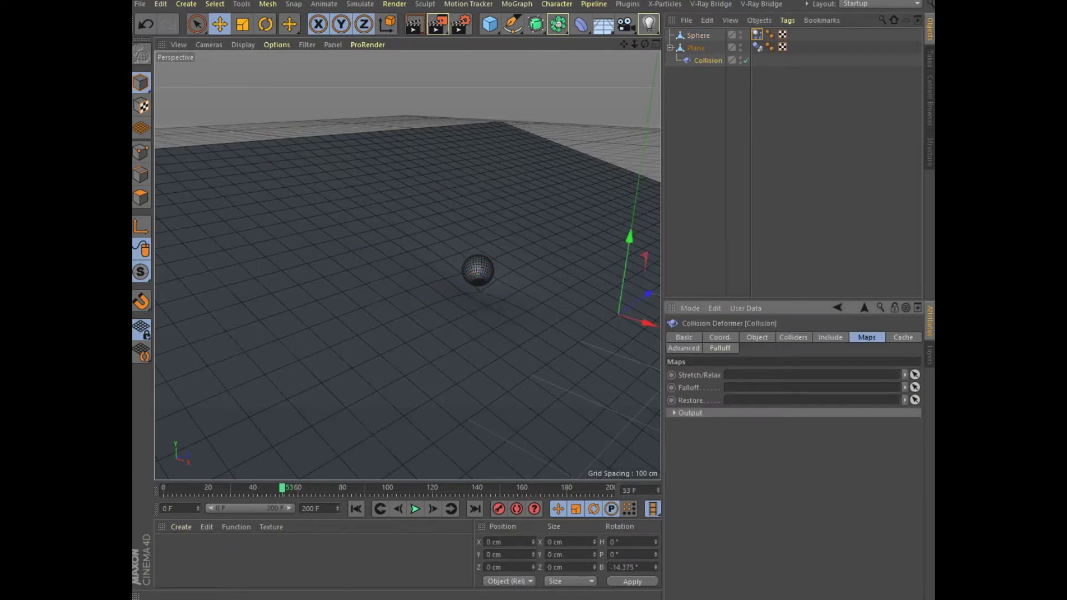
{"action": "left_click", "coordinate": [683, 348]}
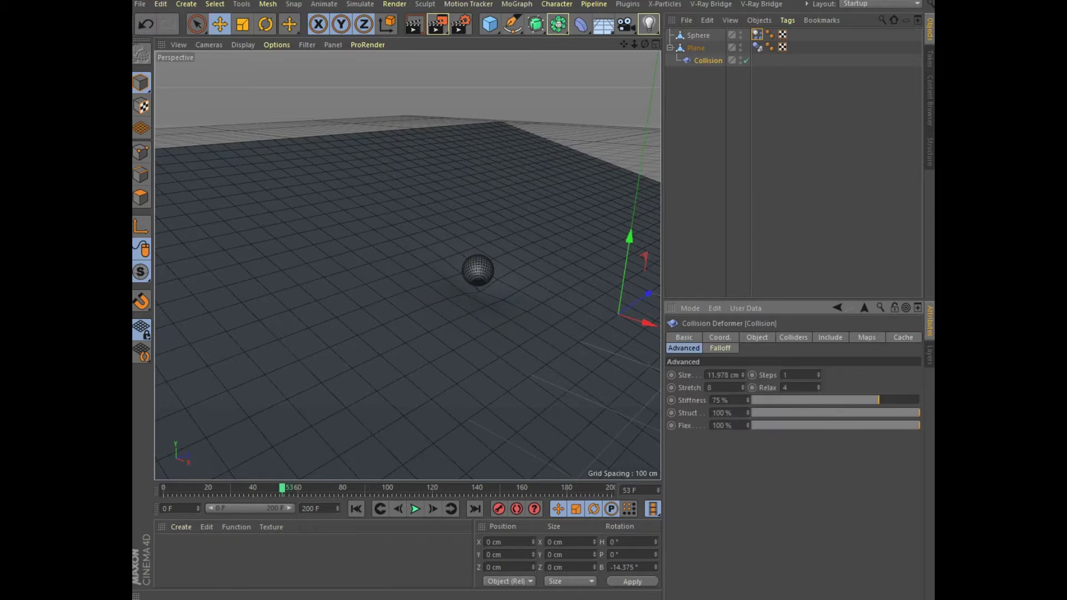
{"action": "double_click", "coordinate": [718, 376]}
{"action": "type", "text": "6"}
{"action": "key", "text": "Tab"}
{"action": "type", "text": "51"}
{"action": "key", "text": "Tab"}
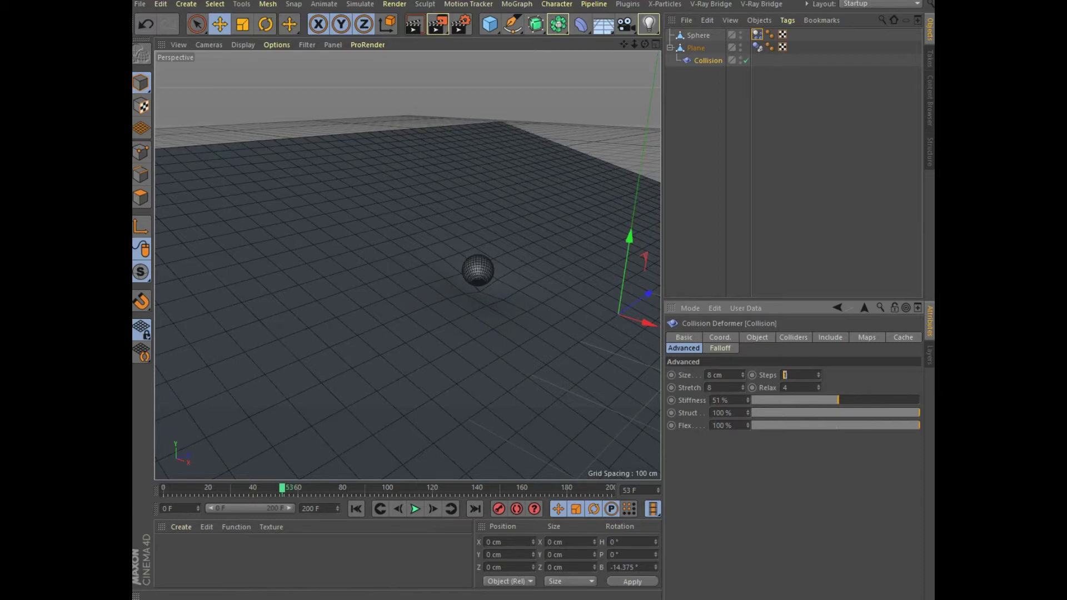
{"action": "type", "text": "4"}
- Replay the animation from the start and render the view to test the collision
{"action": "left_click", "coordinate": [355, 508]}
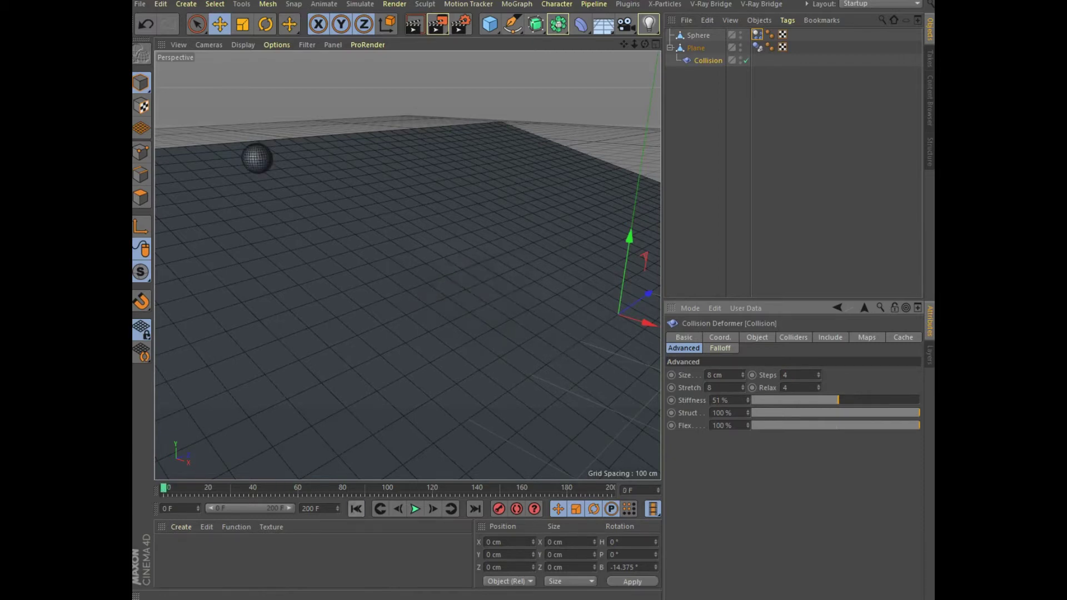
{"action": "left_click", "coordinate": [415, 509]}
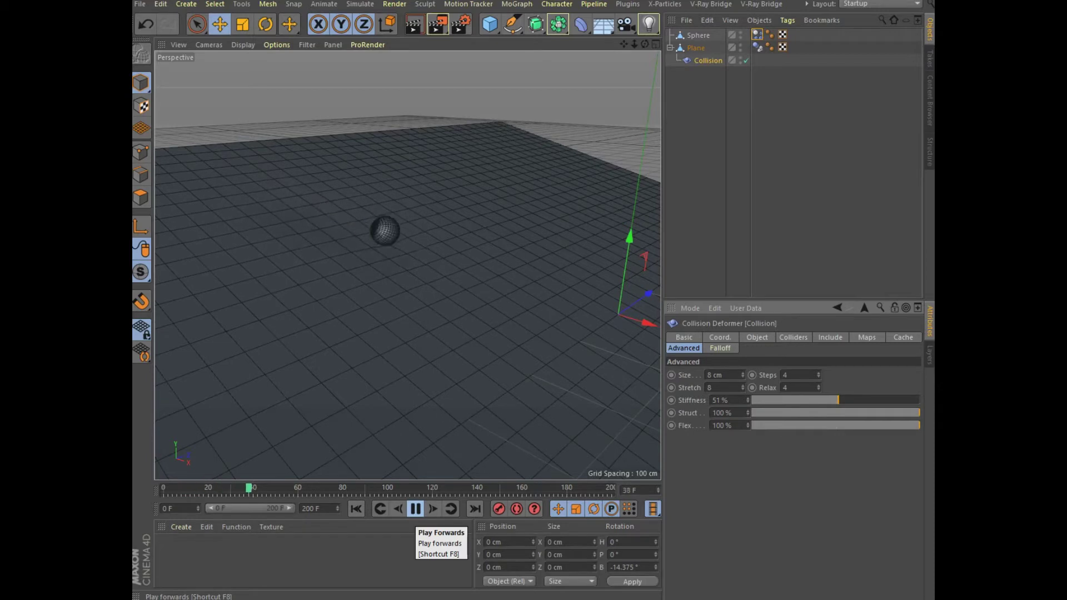
{"action": "left_click", "coordinate": [415, 509]}
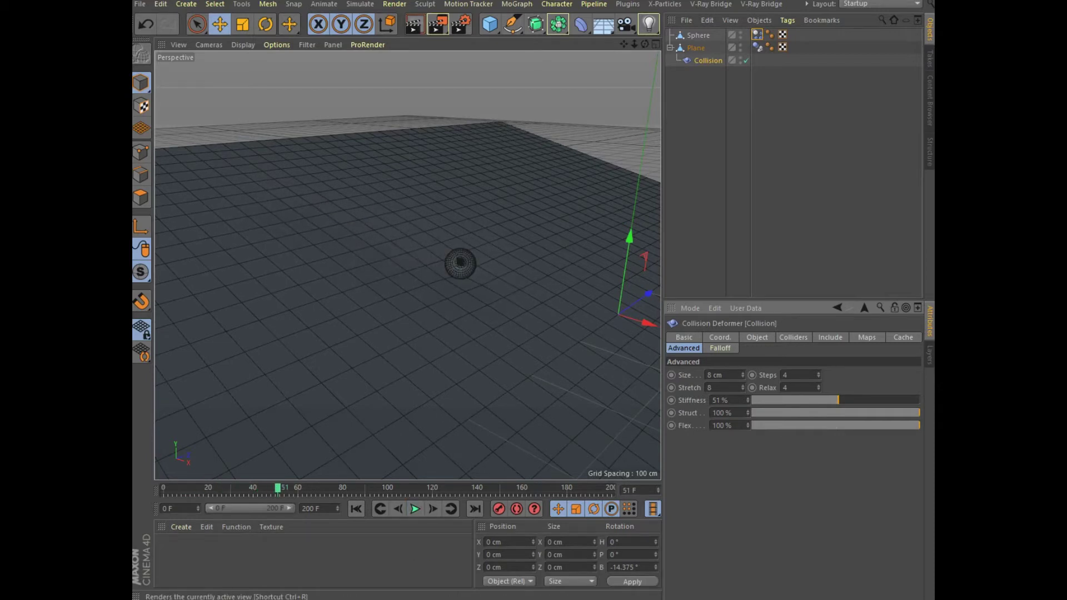
{"action": "left_click", "coordinate": [414, 24]}
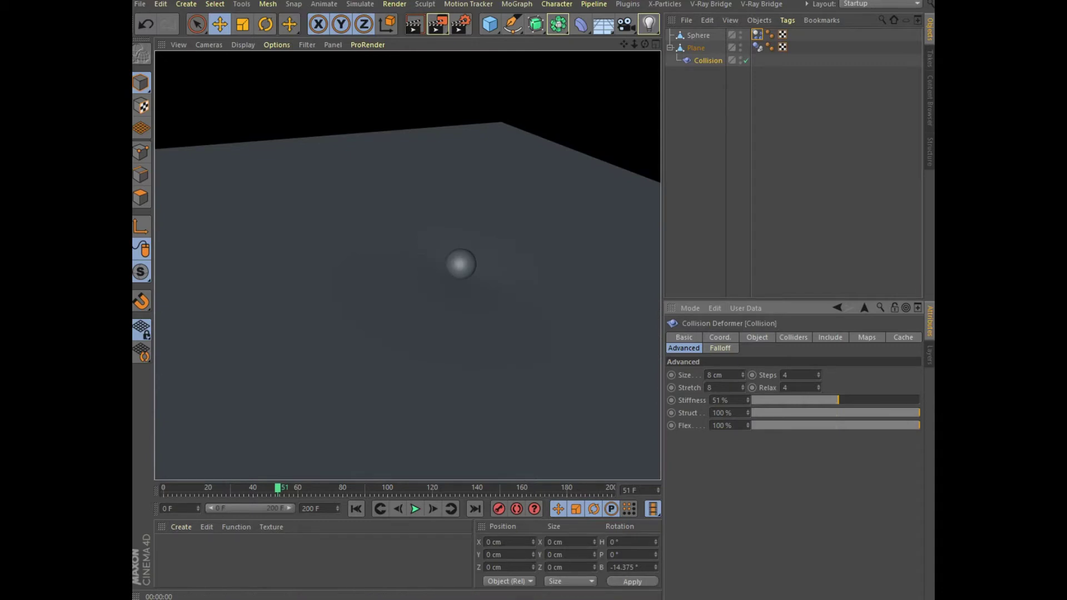
- Change the Collision deformer's Stretch from 8 to 1
{"action": "double_click", "coordinate": [710, 387]}
{"action": "type", "text": "1"}
{"action": "key", "text": "Return"}
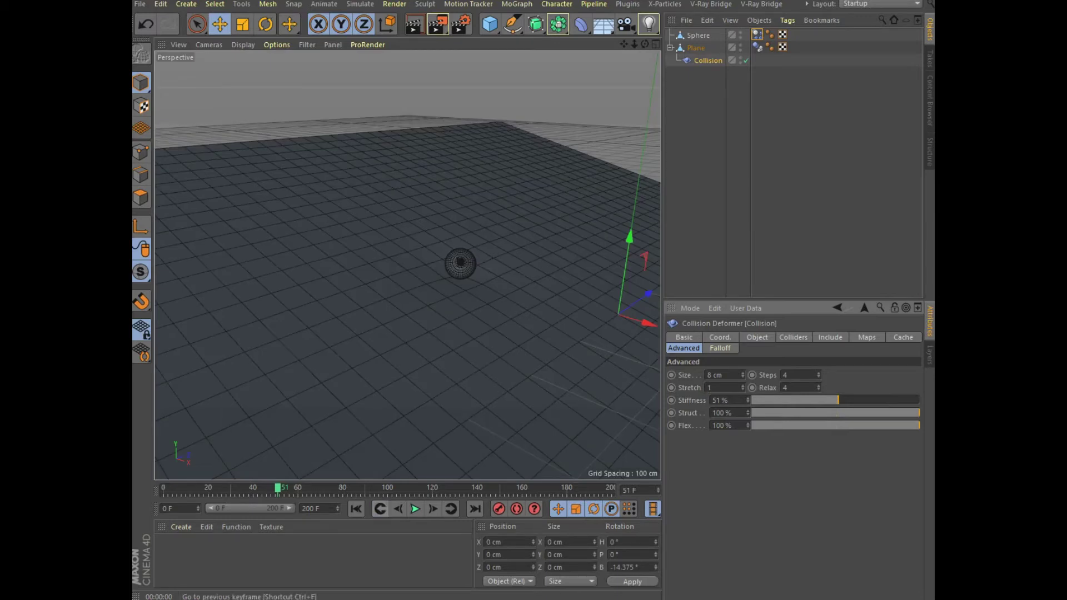
- Replay the animation to frame 48 and render to inspect the plane
{"action": "left_click", "coordinate": [355, 509]}
{"action": "left_click", "coordinate": [415, 508]}
{"action": "left_click", "coordinate": [415, 508]}
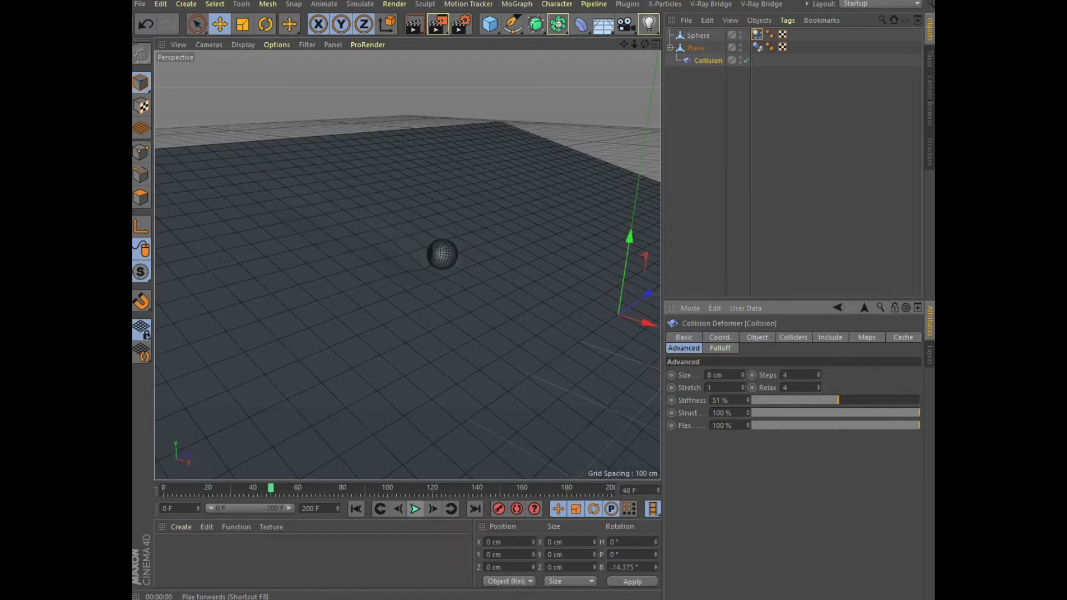
{"action": "left_click", "coordinate": [414, 24]}
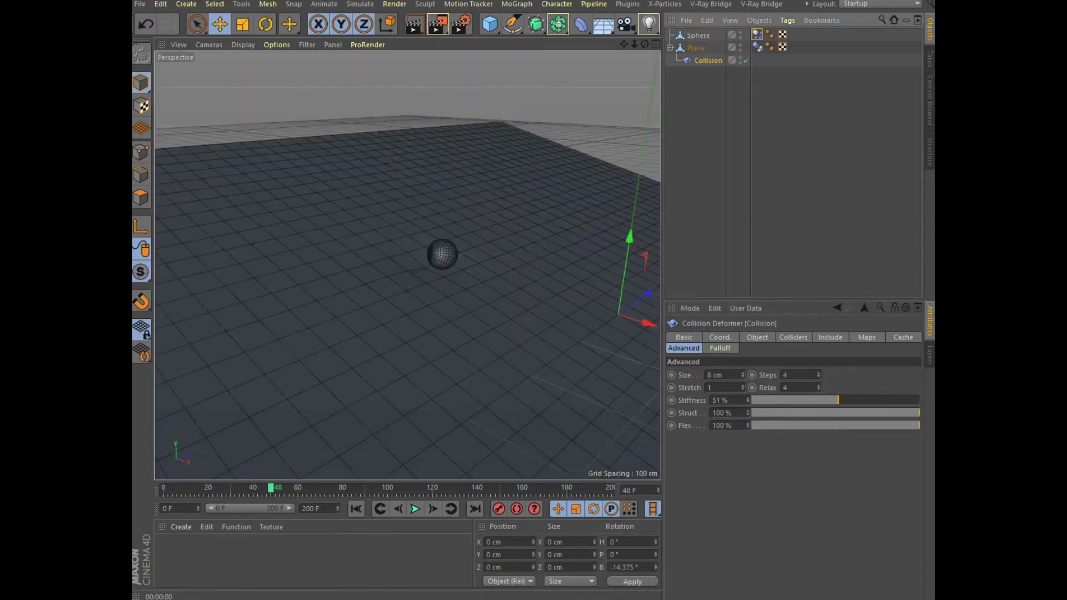
- Lower Restore Shape to 0 %, then replay to frame 61 and render the lasting groove
{"action": "left_click", "coordinate": [757, 337]}
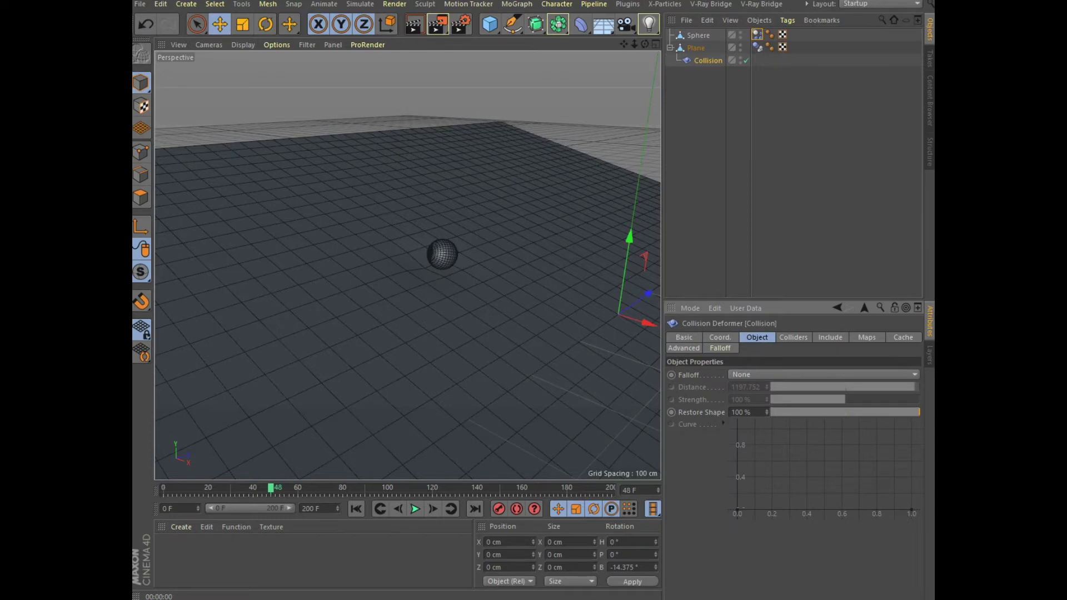
{"action": "left_click_drag", "start_coordinate": [917, 411], "coordinate": [771, 412]}
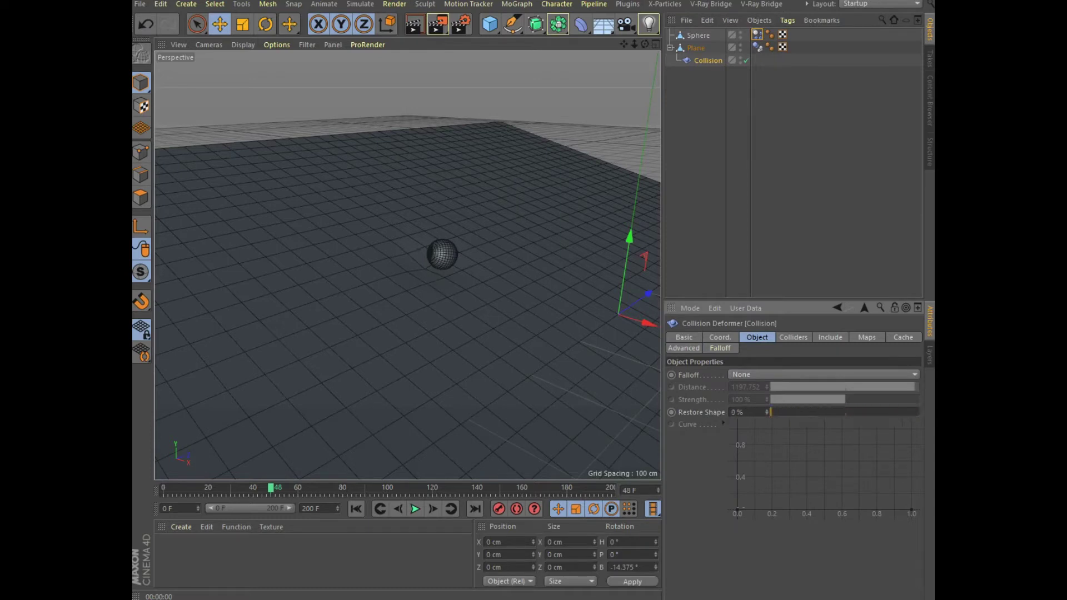
{"action": "left_click", "coordinate": [356, 508]}
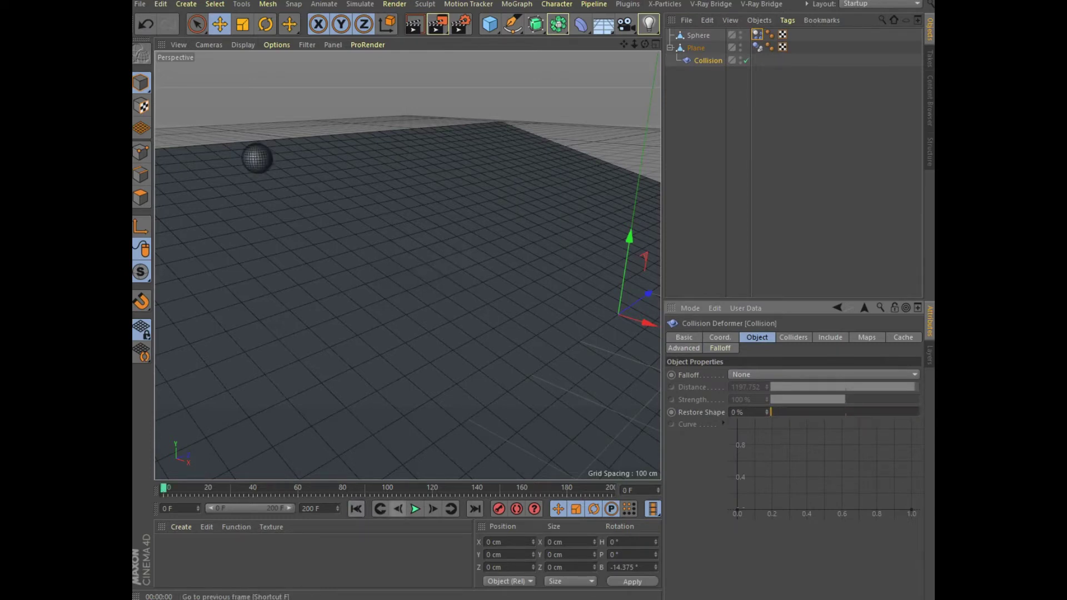
{"action": "left_click", "coordinate": [415, 508]}
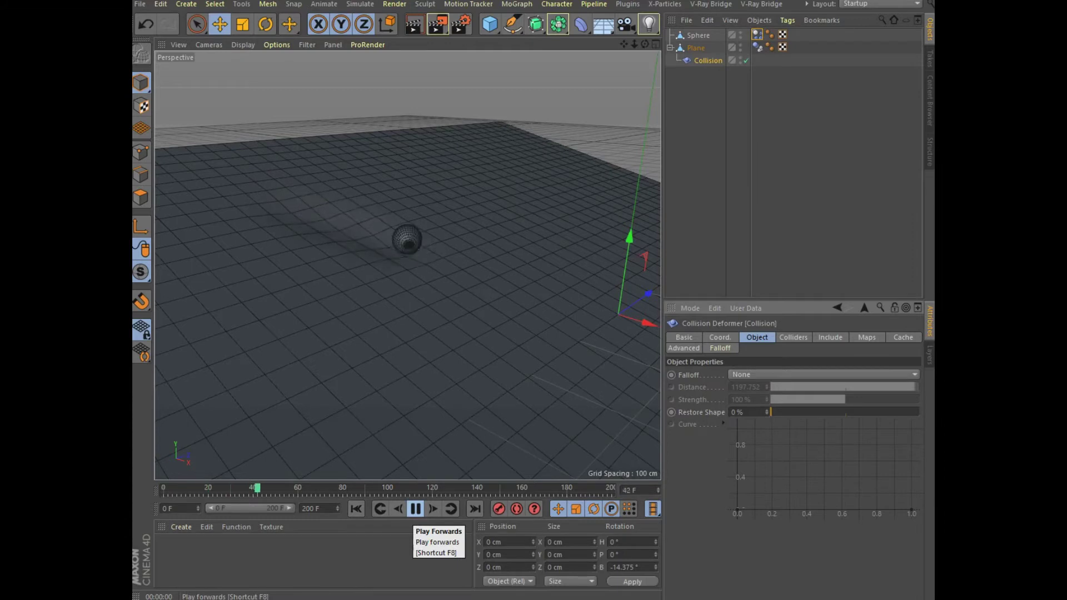
{"action": "left_click", "coordinate": [415, 508]}
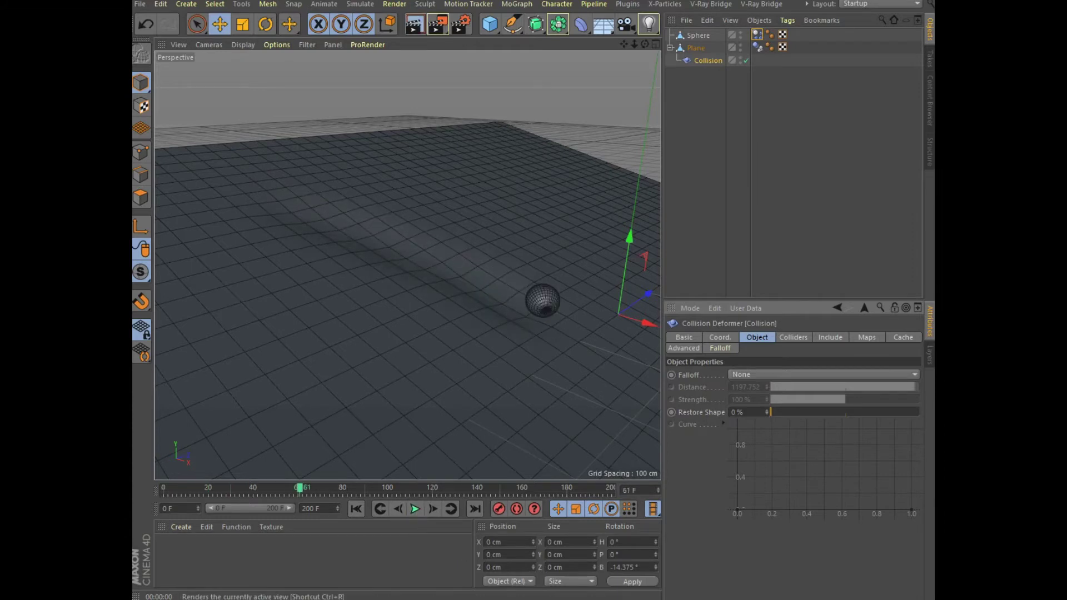
{"action": "key", "text": "ctrl+r"}
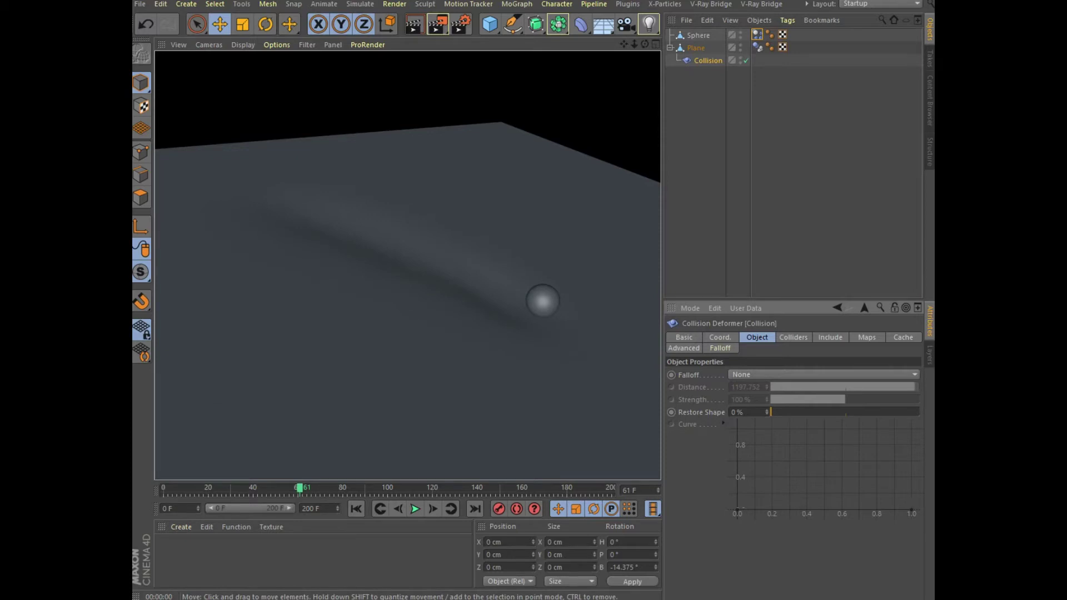
{"action": "left_click_drag", "start_coordinate": [411, 357], "coordinate": [413, 359], "text": "alt"}
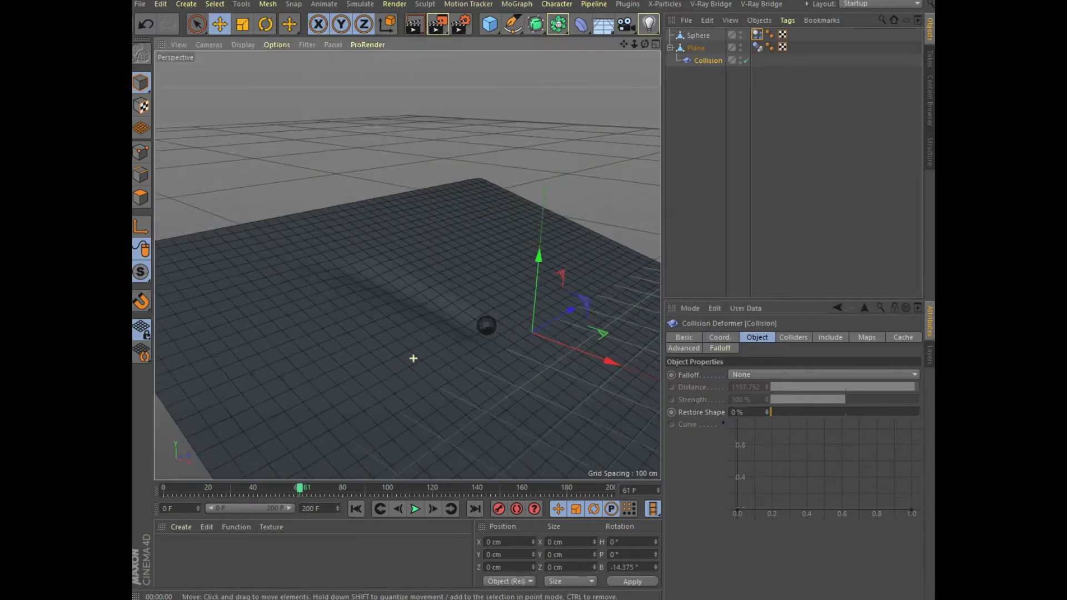
- Zoom out and render a wider view of the dented trail
{"action": "scroll", "coordinate": [413, 358], "scroll_direction": "down", "scroll_amount": 2}
{"action": "scroll", "coordinate": [413, 359], "scroll_direction": "down", "scroll_amount": 2}
{"action": "scroll", "coordinate": [413, 358], "scroll_direction": "up", "scroll_amount": 1}
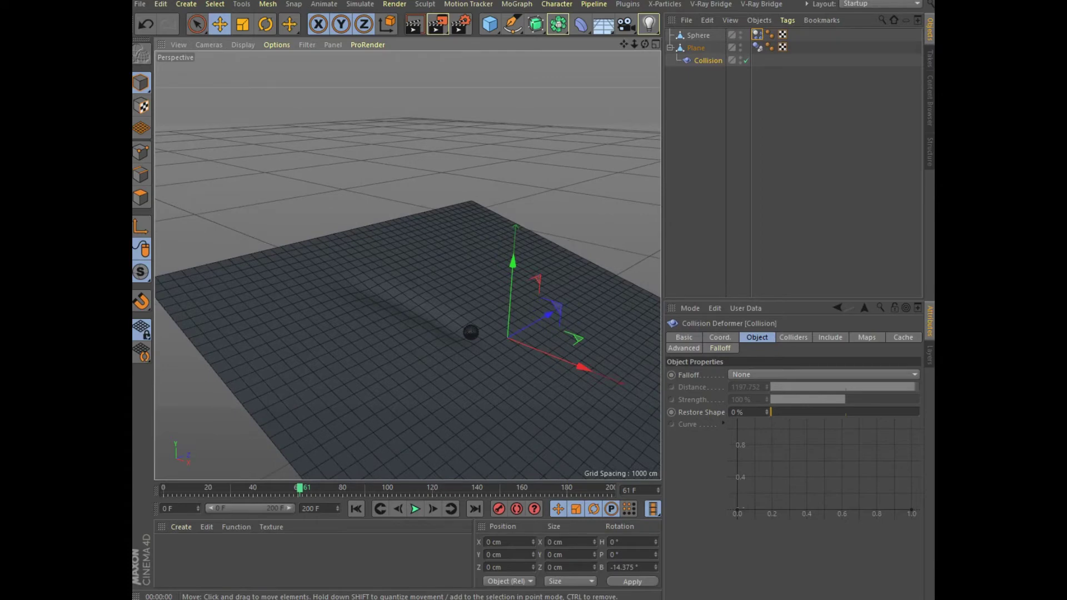
{"action": "left_click", "coordinate": [413, 24]}
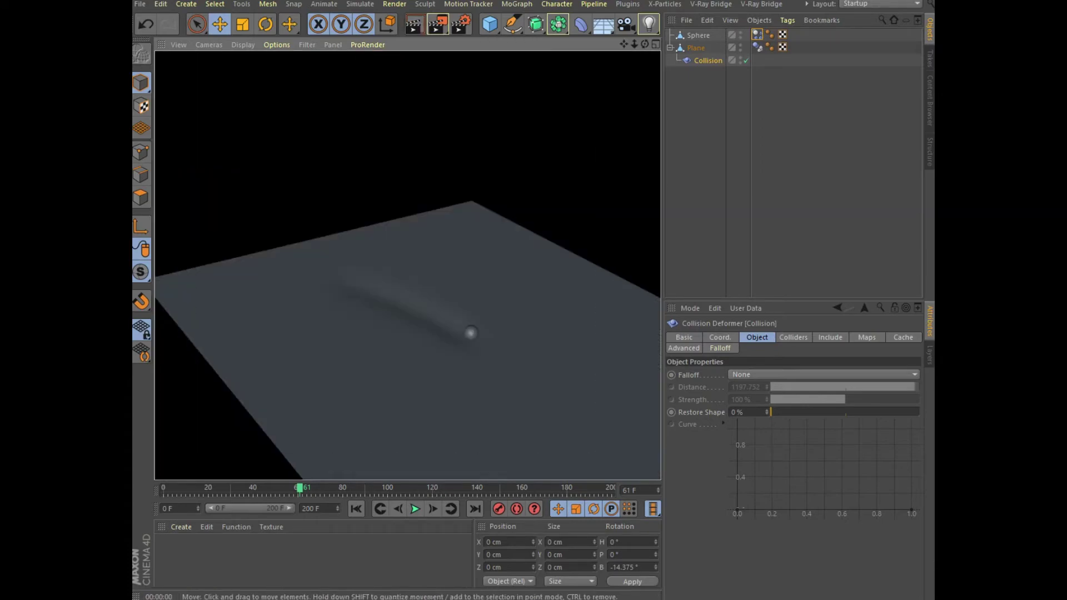
- Select the sphere, zoom in on it and bring up the deformers list
{"action": "left_click", "coordinate": [471, 333]}
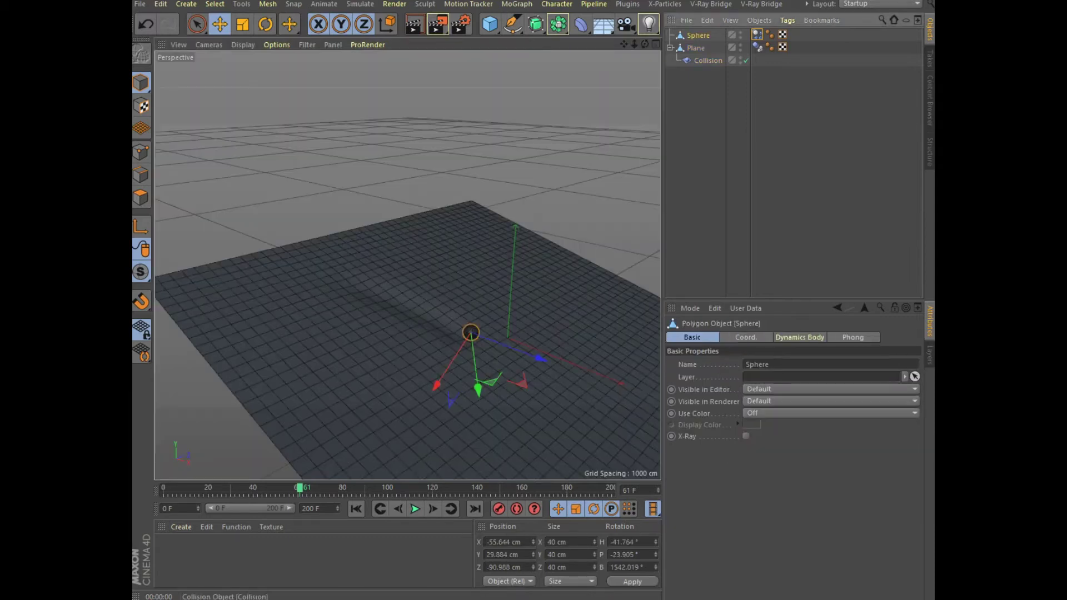
{"action": "scroll", "coordinate": [471, 336], "scroll_direction": "up", "scroll_amount": 5}
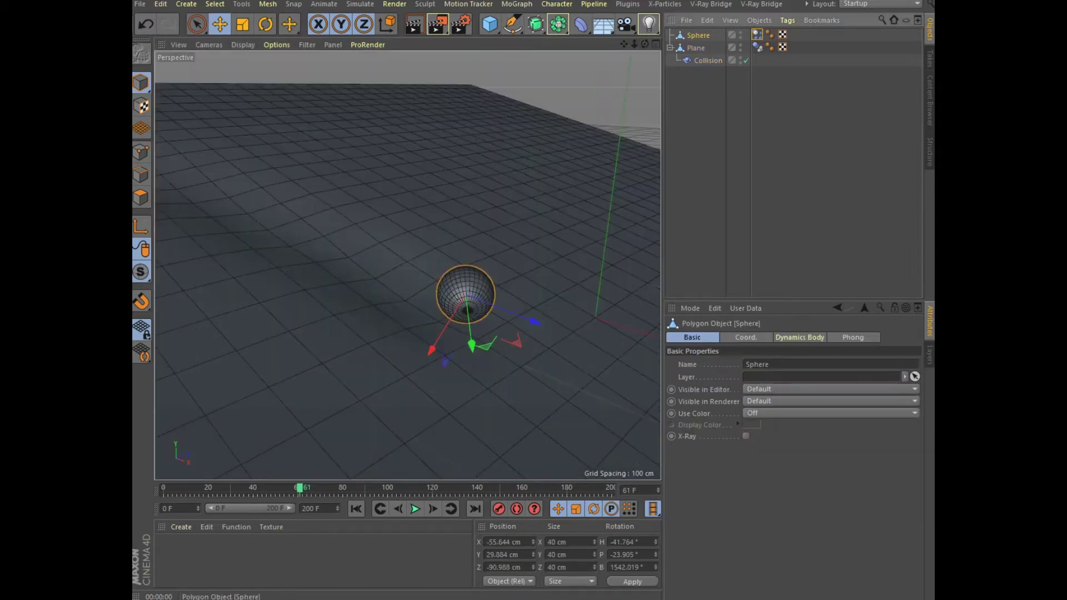
{"action": "left_click", "coordinate": [581, 24]}
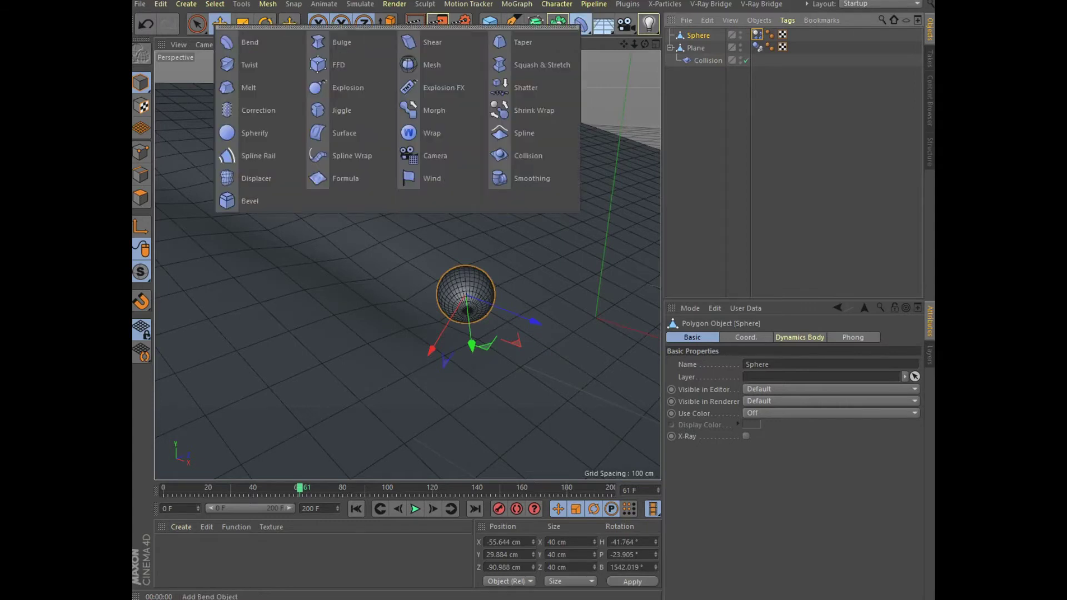
- Add a Displacer deformer under the sphere with 75 % strength
{"action": "left_click", "coordinate": [256, 178]}
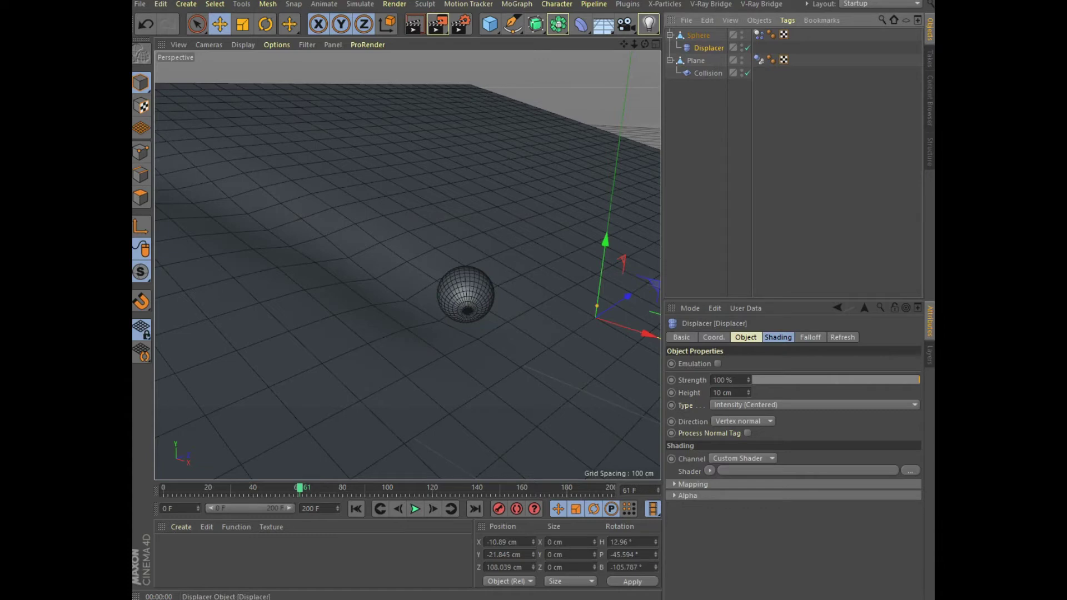
{"action": "left_click", "coordinate": [723, 379]}
{"action": "type", "text": "75"}
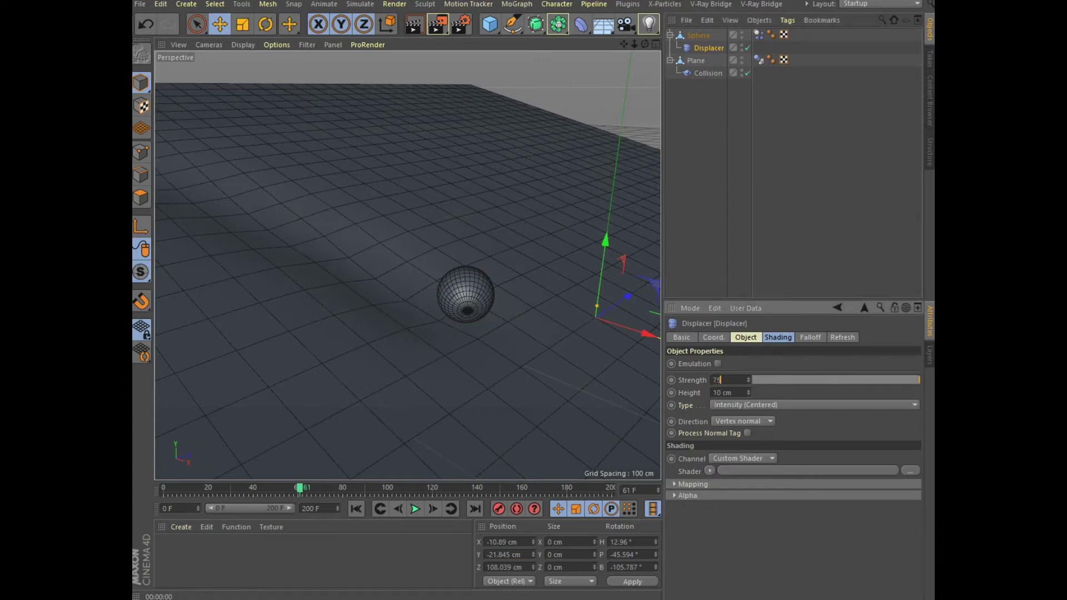
- Load a Noise shader into the Displacer with a light-blue second colour
{"action": "left_click", "coordinate": [778, 337]}
{"action": "left_click", "coordinate": [710, 376]}
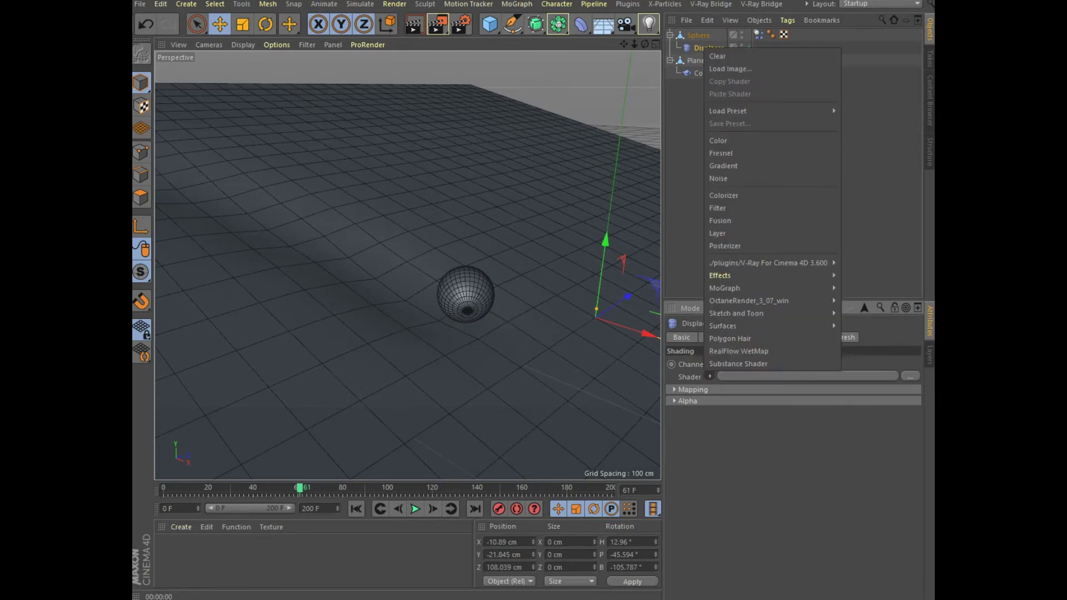
{"action": "left_click", "coordinate": [772, 177]}
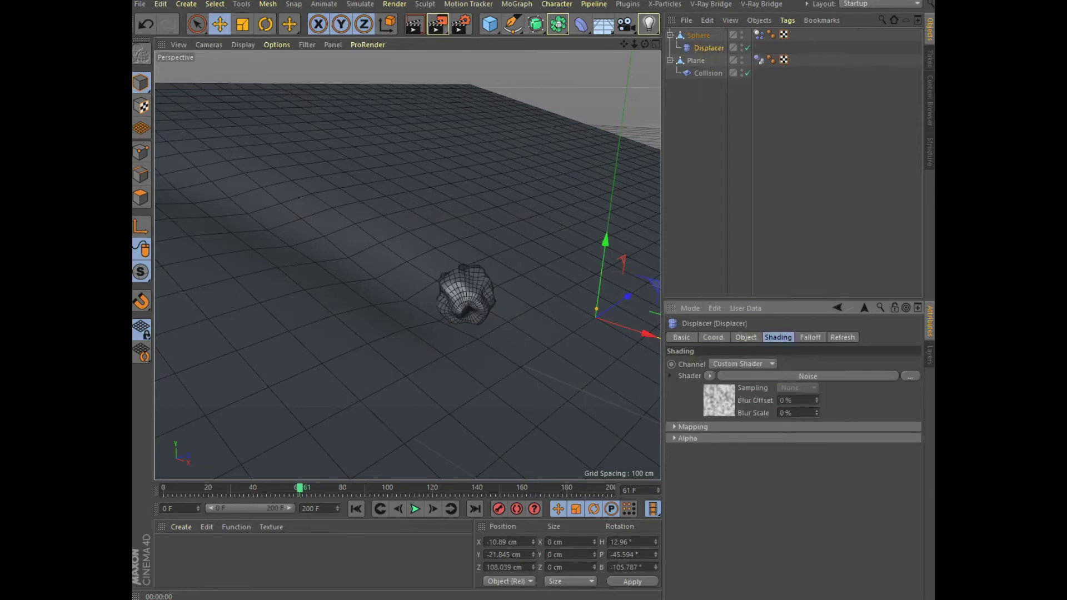
{"action": "left_click", "coordinate": [807, 376]}
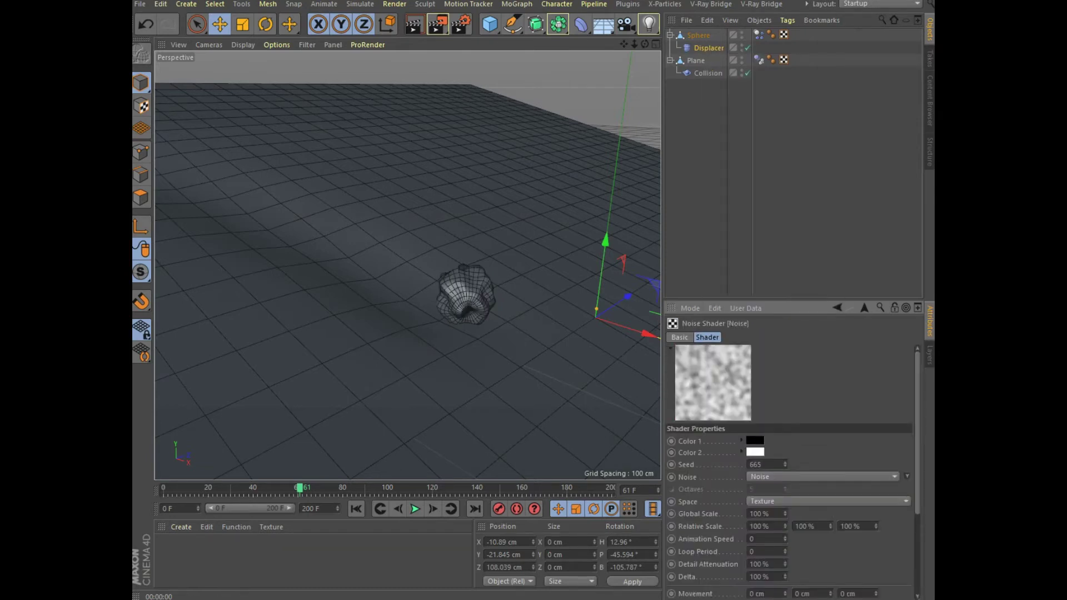
{"action": "left_click", "coordinate": [755, 452]}
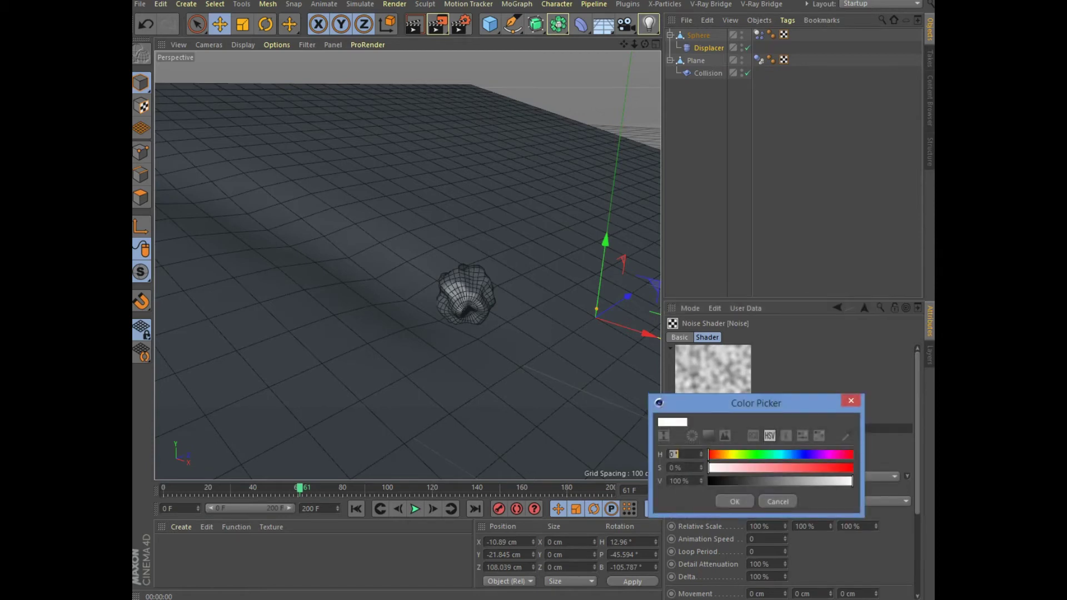
{"action": "left_click", "coordinate": [783, 454]}
{"action": "left_click", "coordinate": [795, 468]}
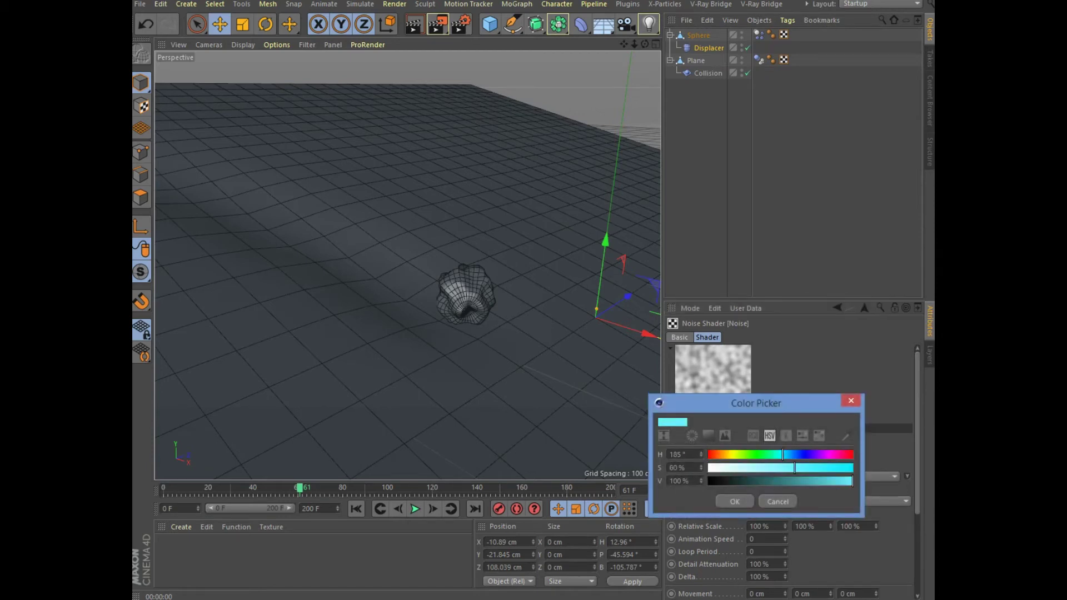
{"action": "left_click_drag", "start_coordinate": [782, 454], "coordinate": [788, 455]}
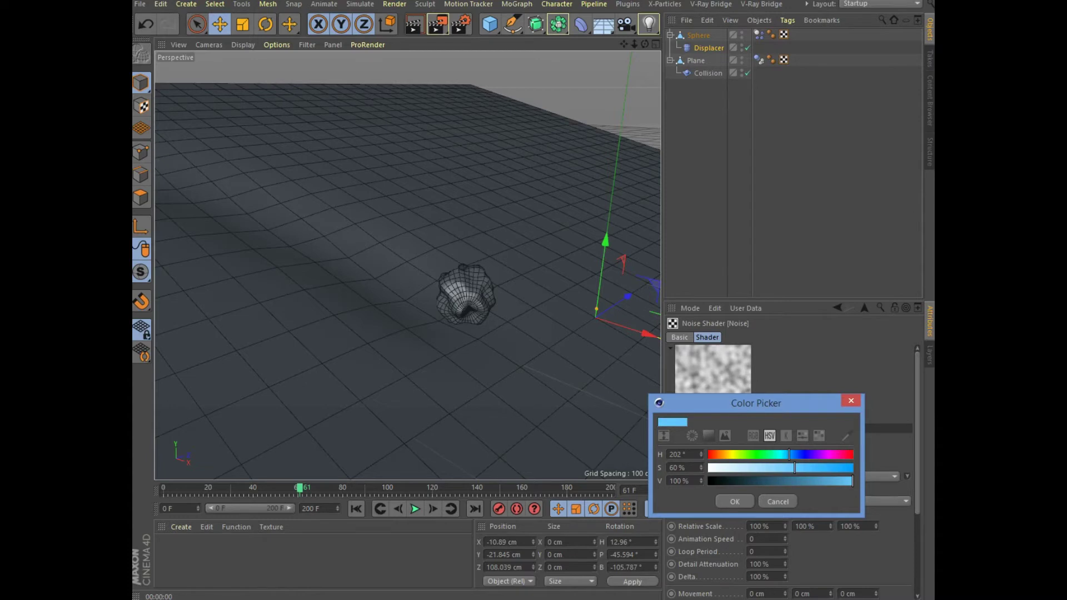
{"action": "left_click", "coordinate": [734, 501]}
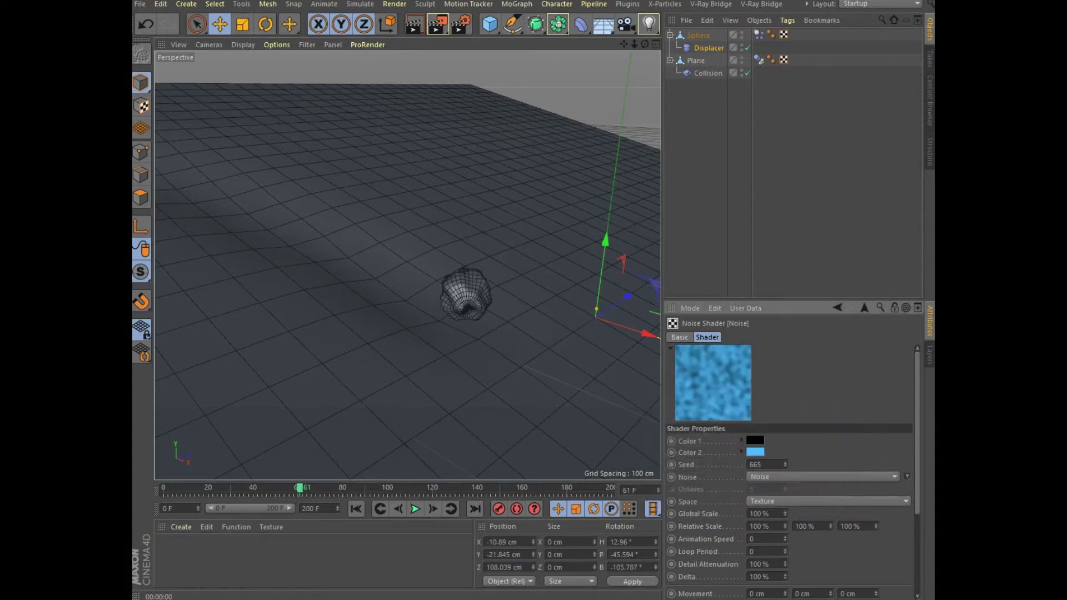
- Set the Noise global scale to 350 %, render, and return to the Displacer's strength and height settings
{"action": "double_click", "coordinate": [758, 514]}
{"action": "type", "text": "350"}
{"action": "key", "text": "Return"}
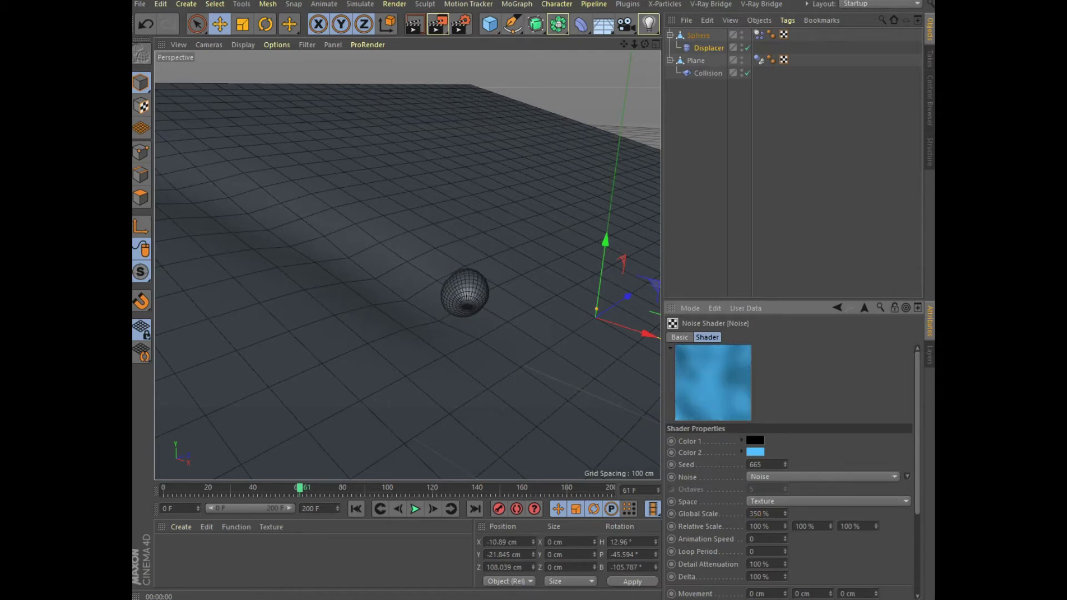
{"action": "left_click", "coordinate": [414, 24]}
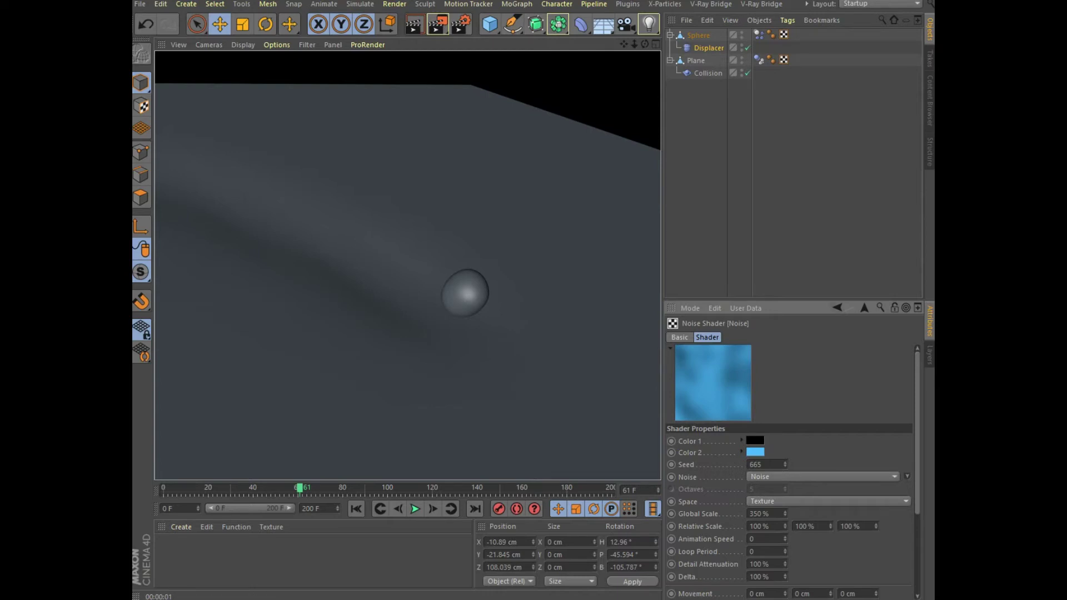
{"action": "left_click", "coordinate": [837, 307]}
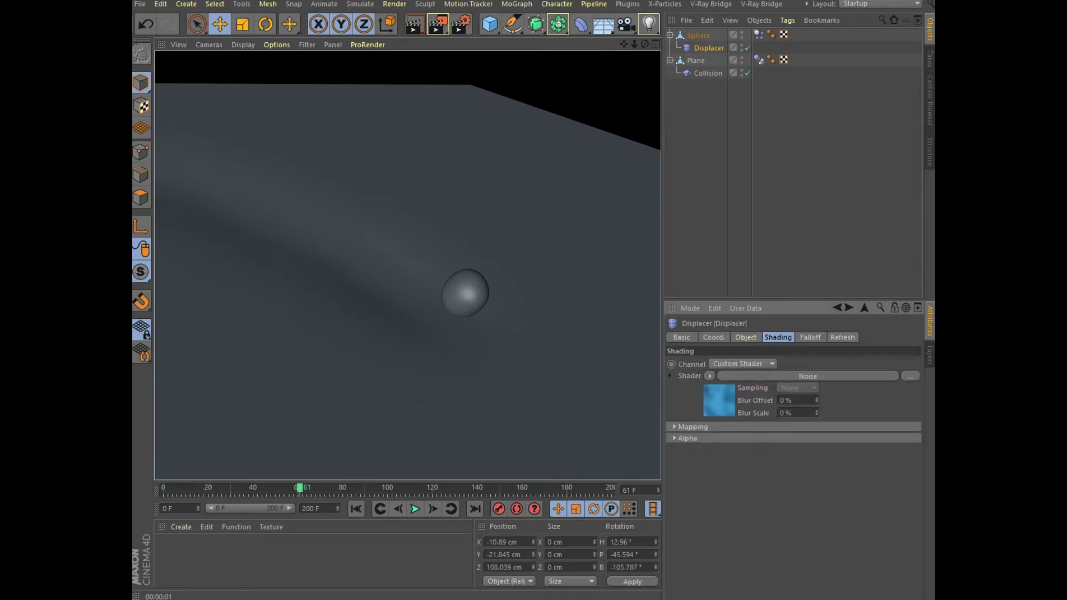
{"action": "left_click", "coordinate": [745, 337]}
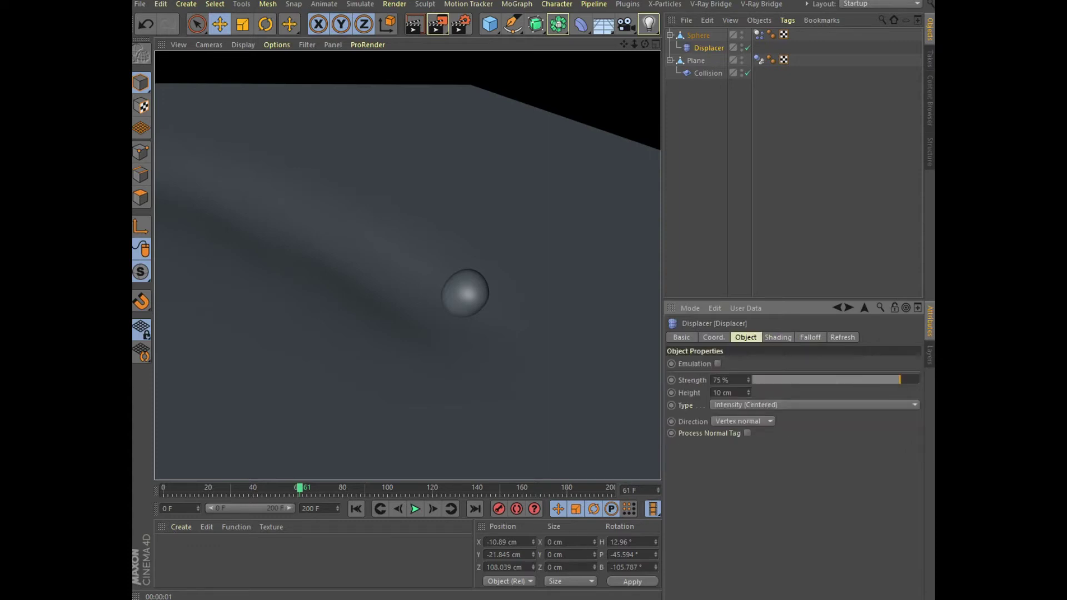
{"action": "left_click", "coordinate": [181, 527]}
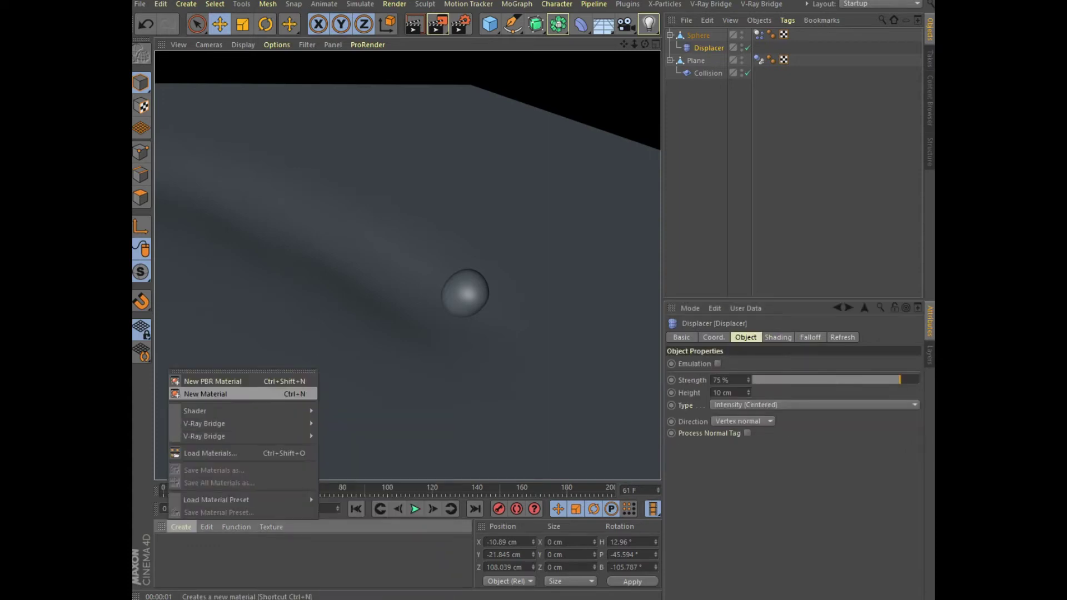
- Create a new material Mat and brighten its colour value to 91 %
{"action": "left_click", "coordinate": [189, 393]}
{"action": "double_click", "coordinate": [169, 549]}
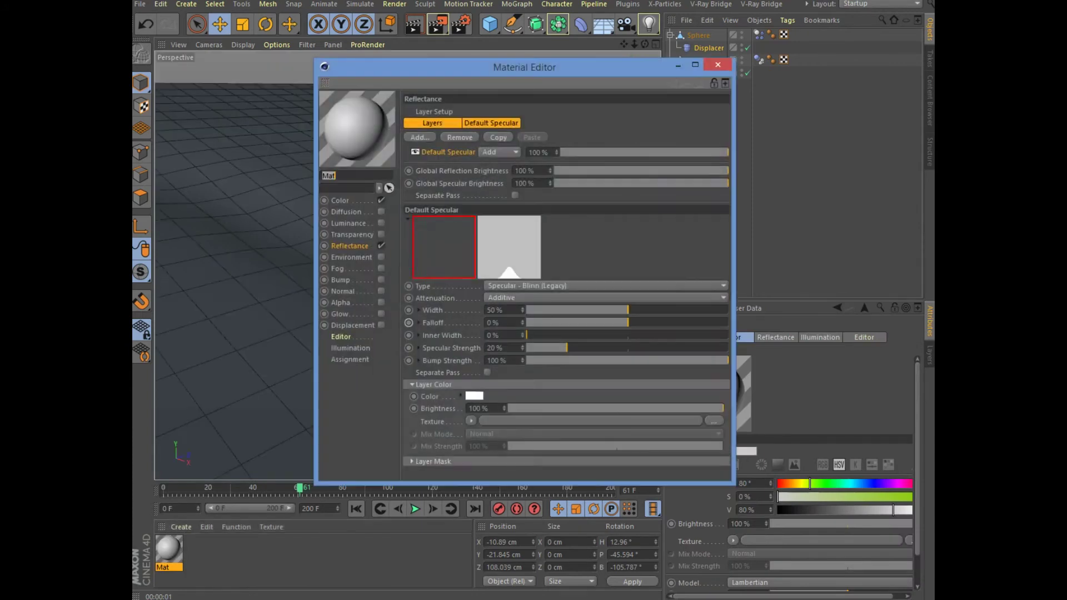
{"action": "left_click_drag", "start_coordinate": [684, 170], "coordinate": [708, 169]}
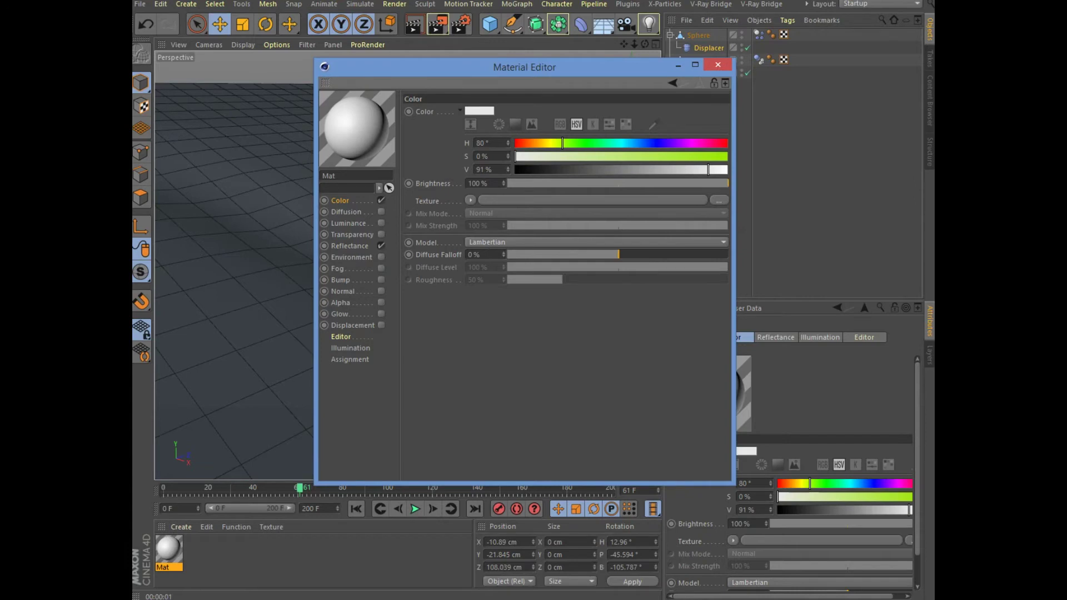
- Set Mat's reflectance specular Width to 70 % and Falloff to 32 %
{"action": "left_click", "coordinate": [350, 246]}
{"action": "double_click", "coordinate": [494, 310]}
{"action": "type", "text": "70"}
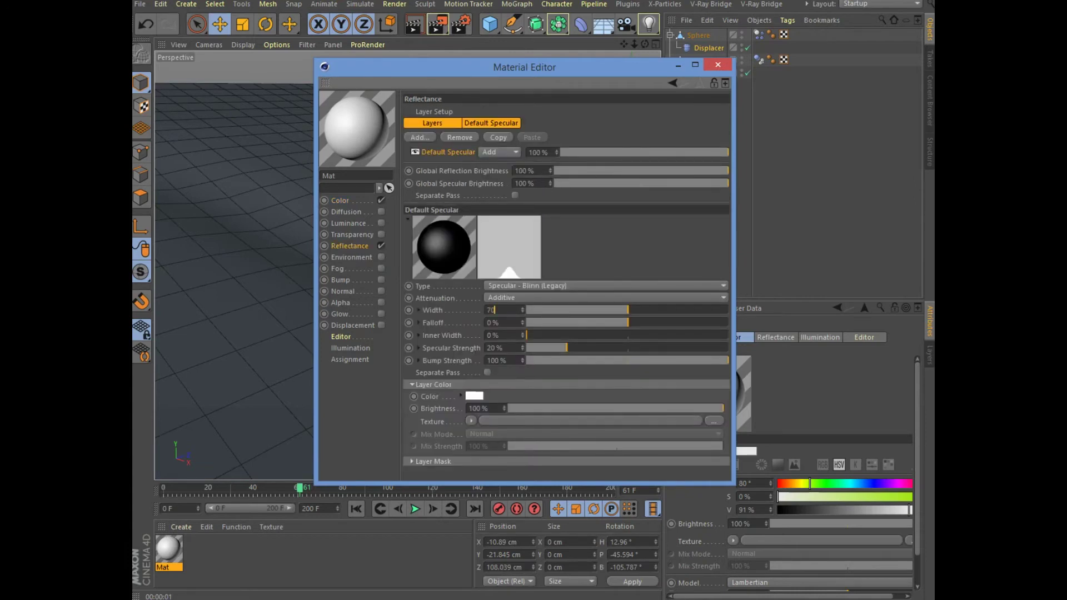
{"action": "key", "text": "Tab"}
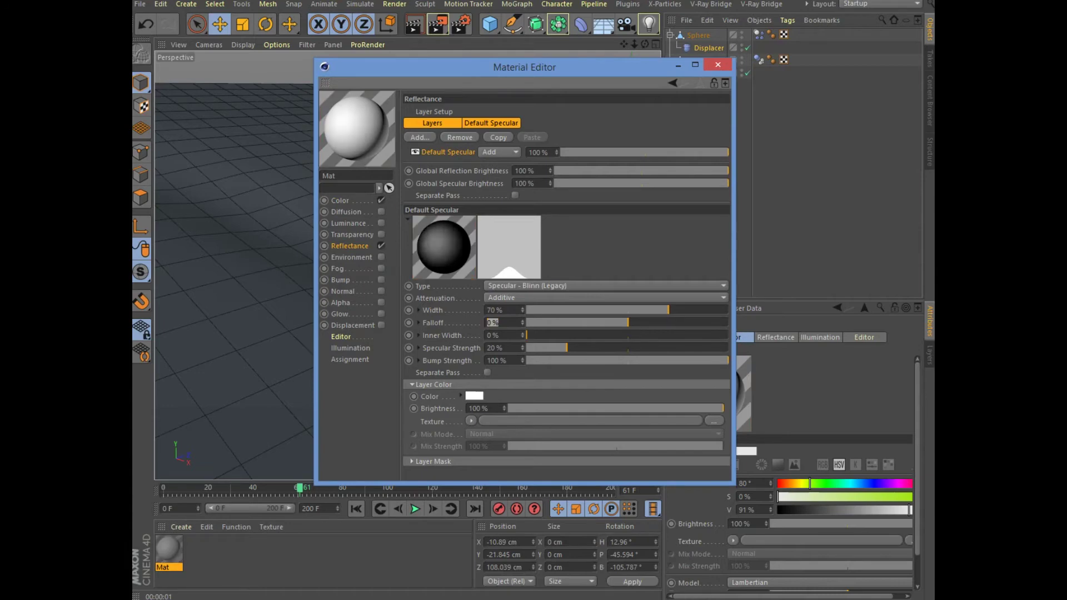
{"action": "type", "text": "32"}
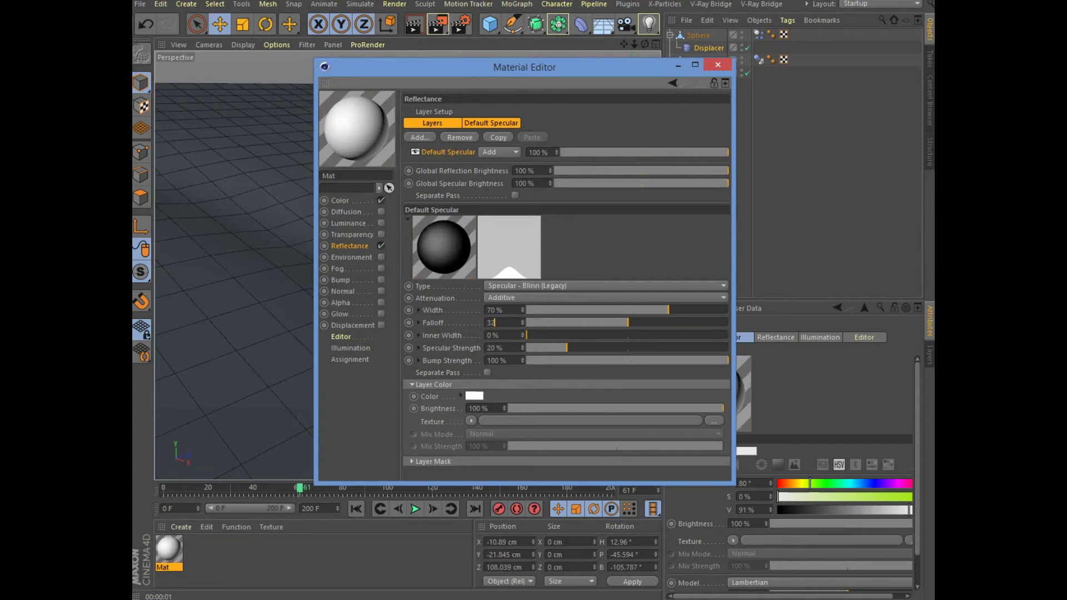
{"action": "key", "text": "Return"}
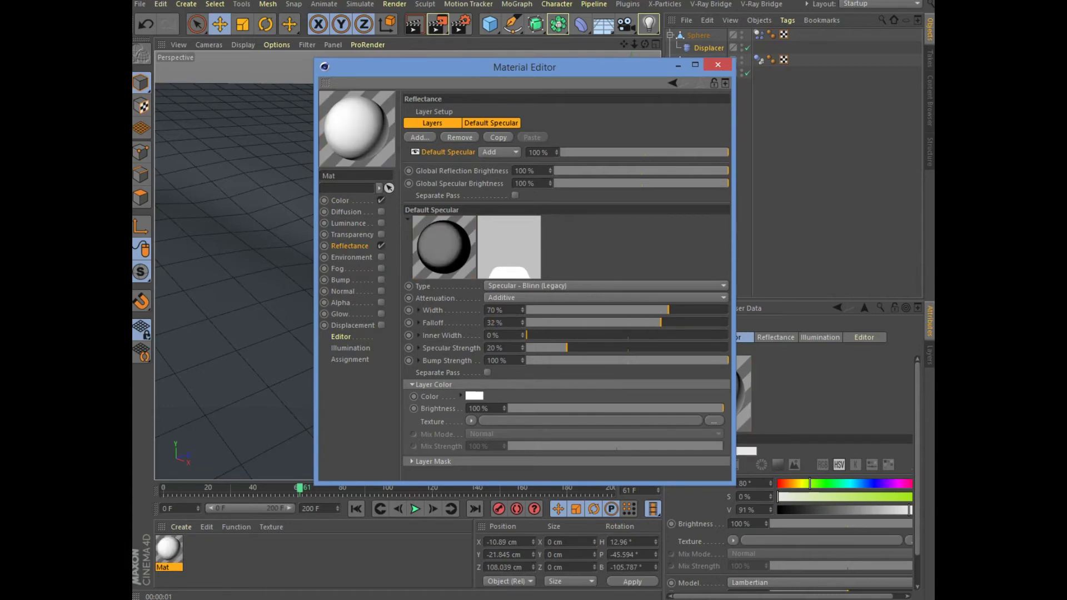
- Load a Noise shader into the reflectance layer colour at 1 % global scale
{"action": "left_click", "coordinate": [471, 421]}
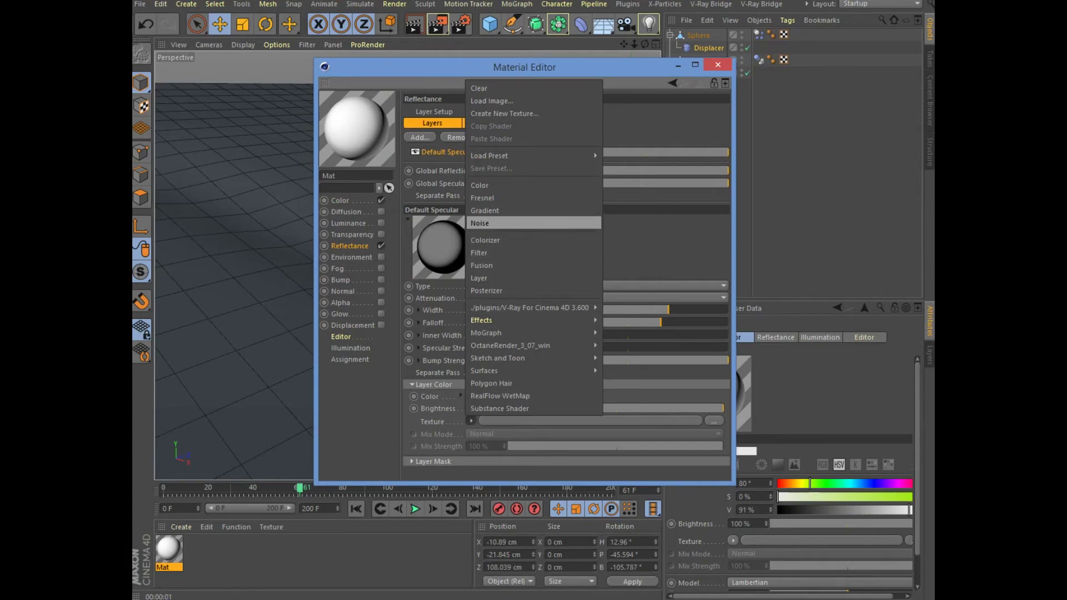
{"action": "left_click", "coordinate": [489, 223]}
{"action": "left_click", "coordinate": [585, 421]}
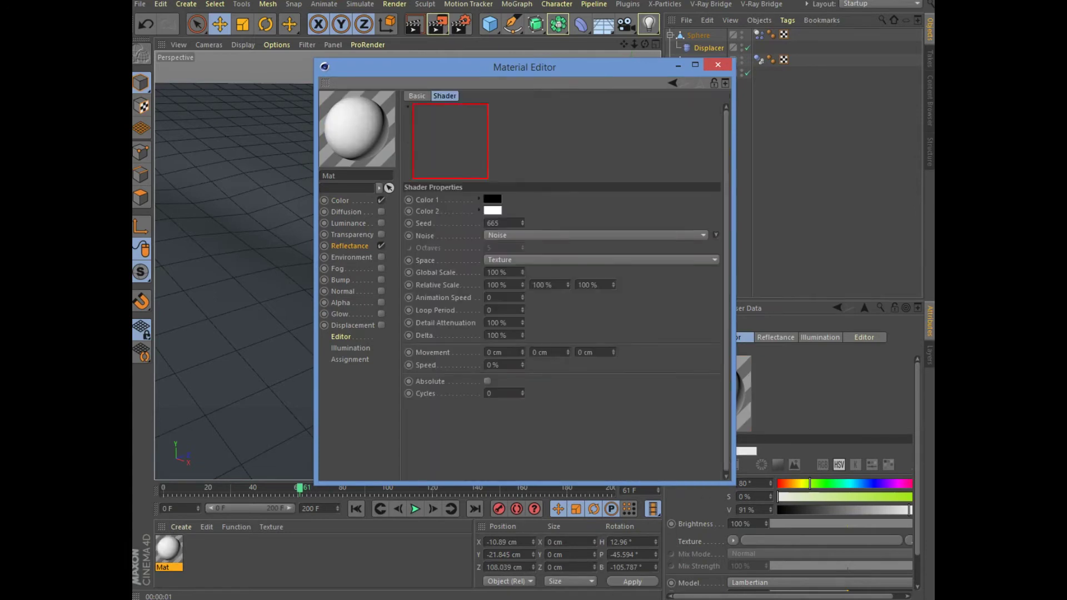
{"action": "double_click", "coordinate": [496, 272]}
{"action": "type", "text": "1"}
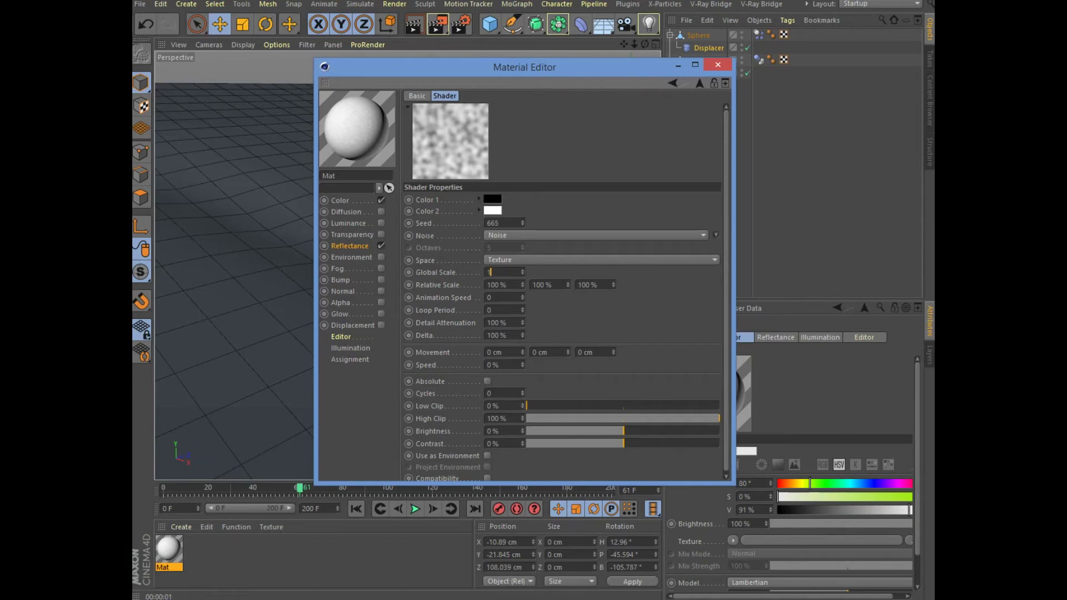
{"action": "key", "text": "Return"}
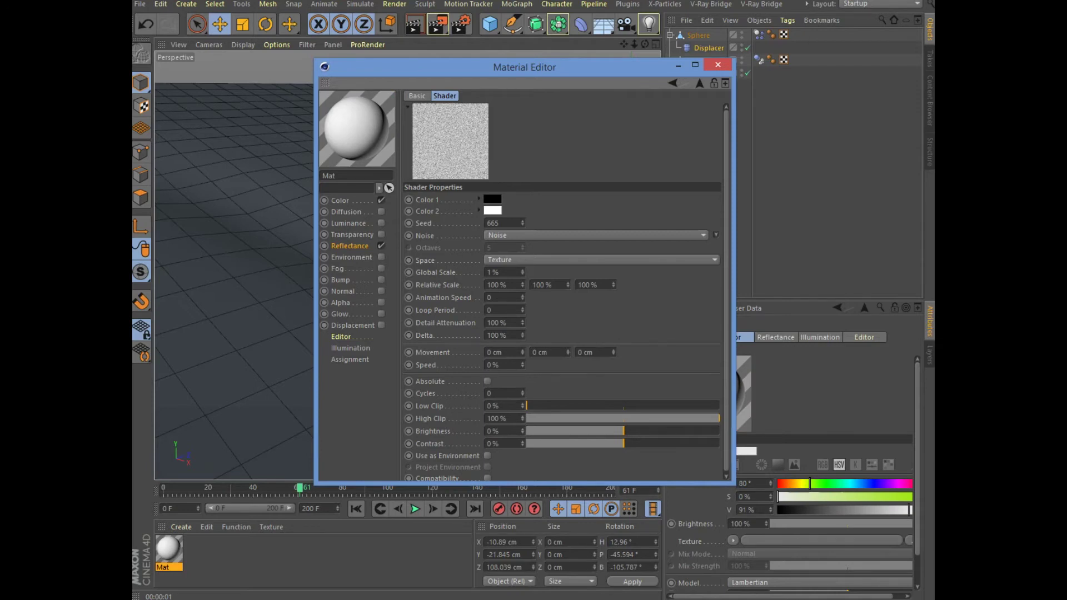
- Make the noise's second colour blue, then close the material editor
{"action": "left_click", "coordinate": [492, 210]}
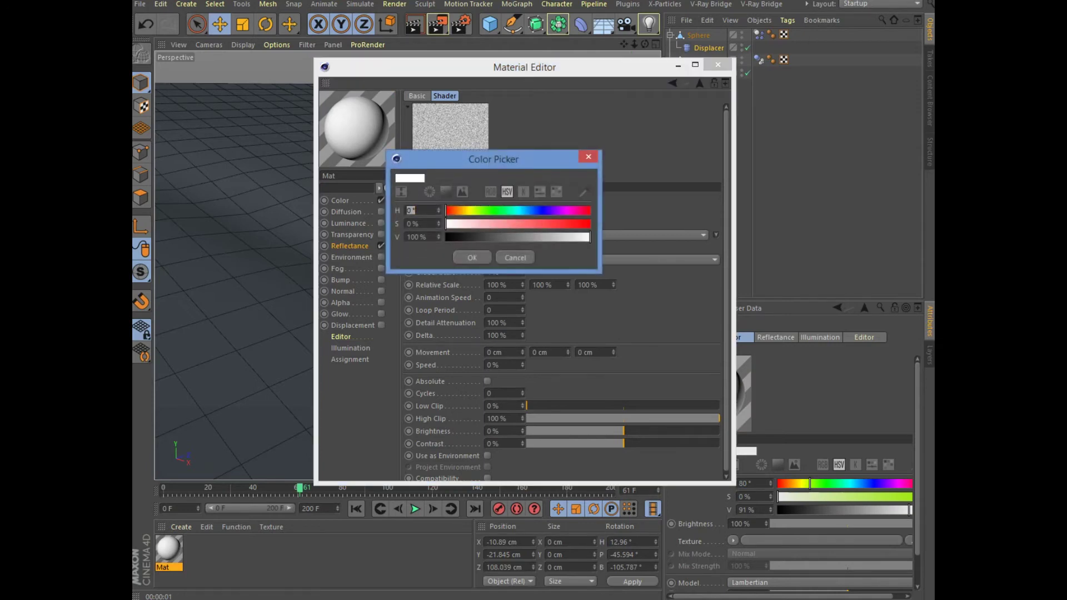
{"action": "type", "text": "189"}
{"action": "key", "text": "Tab"}
{"action": "type", "text": "69"}
{"action": "key", "text": "Return"}
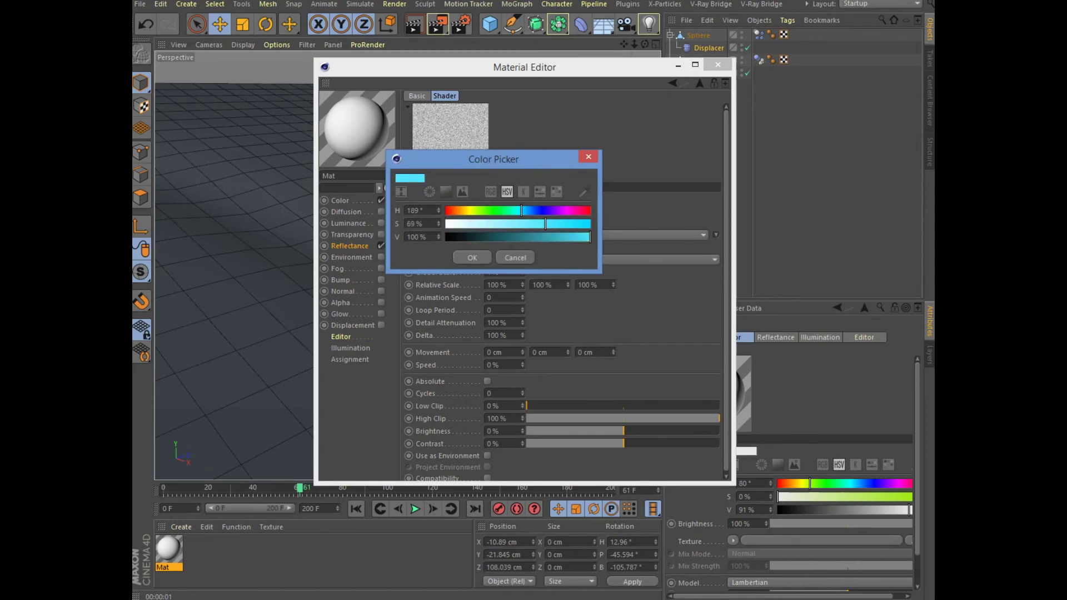
{"action": "type", "text": "200"}
{"action": "key", "text": "Return"}
{"action": "left_click", "coordinate": [472, 257]}
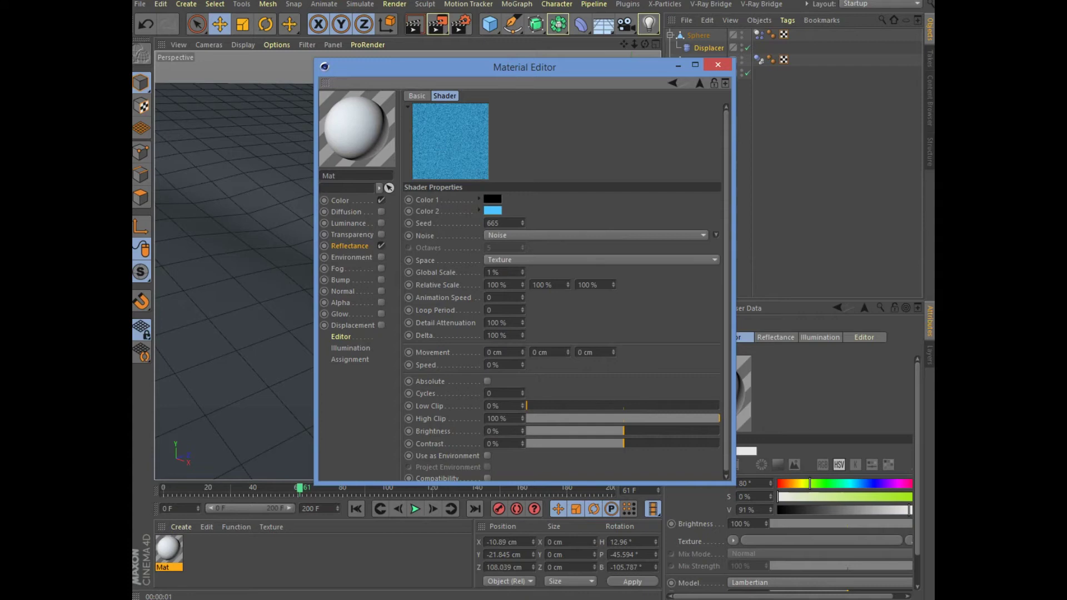
{"action": "left_click", "coordinate": [673, 82]}
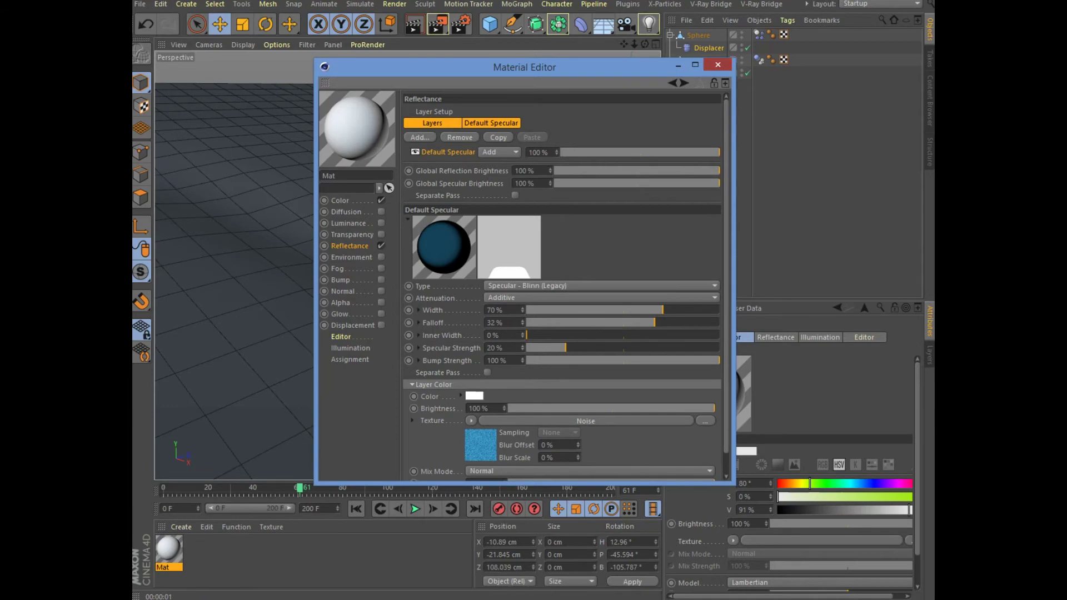
{"action": "left_click", "coordinate": [718, 65]}
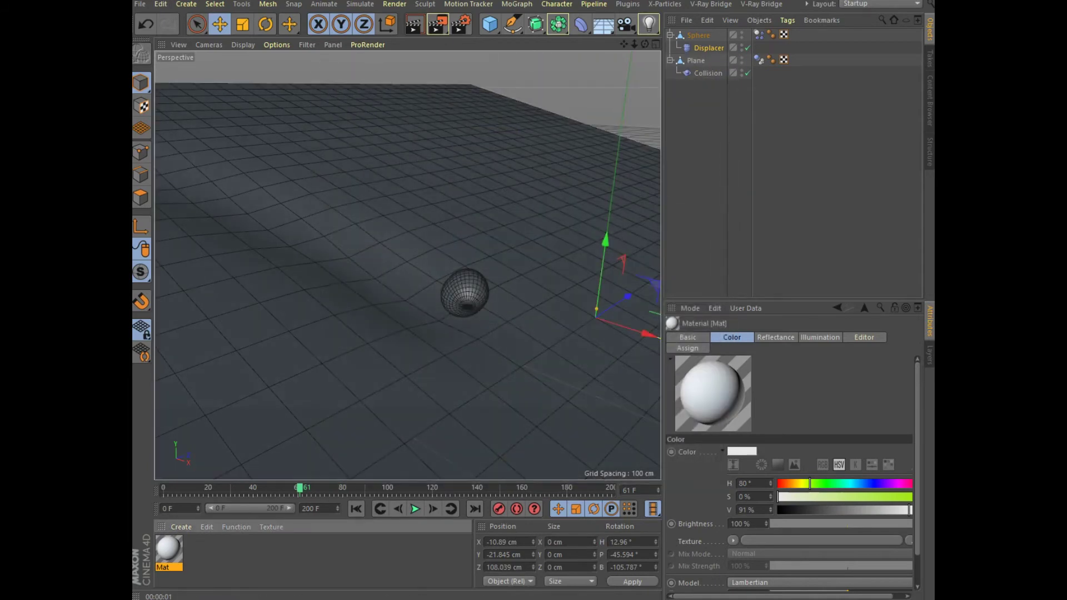
- Apply the Mat material to the sphere and render to check it
{"action": "left_click_drag", "start_coordinate": [169, 549], "coordinate": [465, 293]}
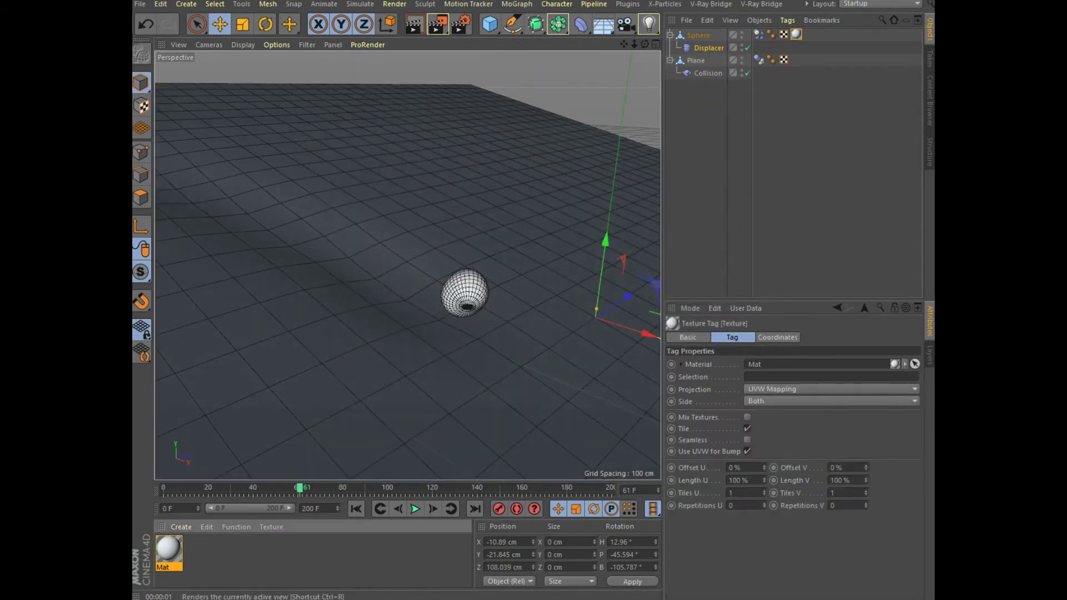
{"action": "left_click", "coordinate": [414, 23]}
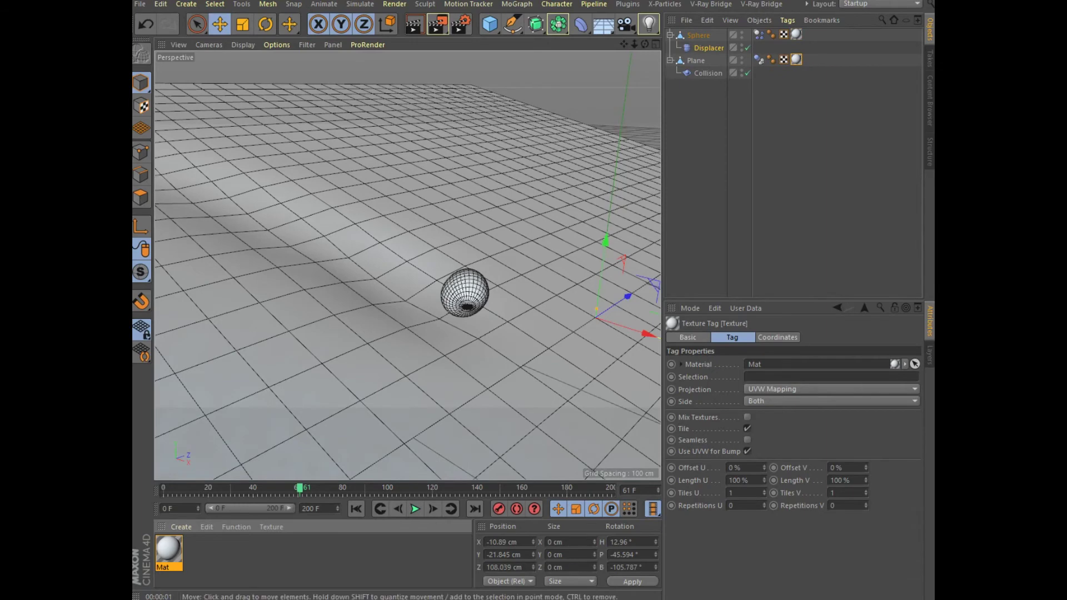
{"action": "left_click", "coordinate": [414, 24]}
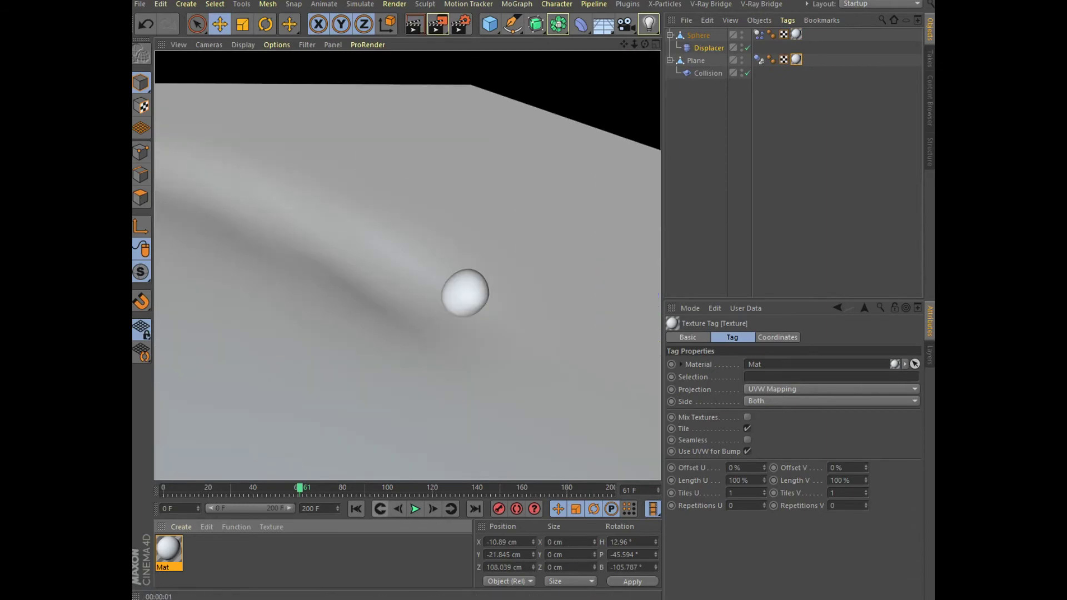
- Play the animation, set its end frame to 100, and reopen Mat
{"action": "left_click", "coordinate": [416, 509]}
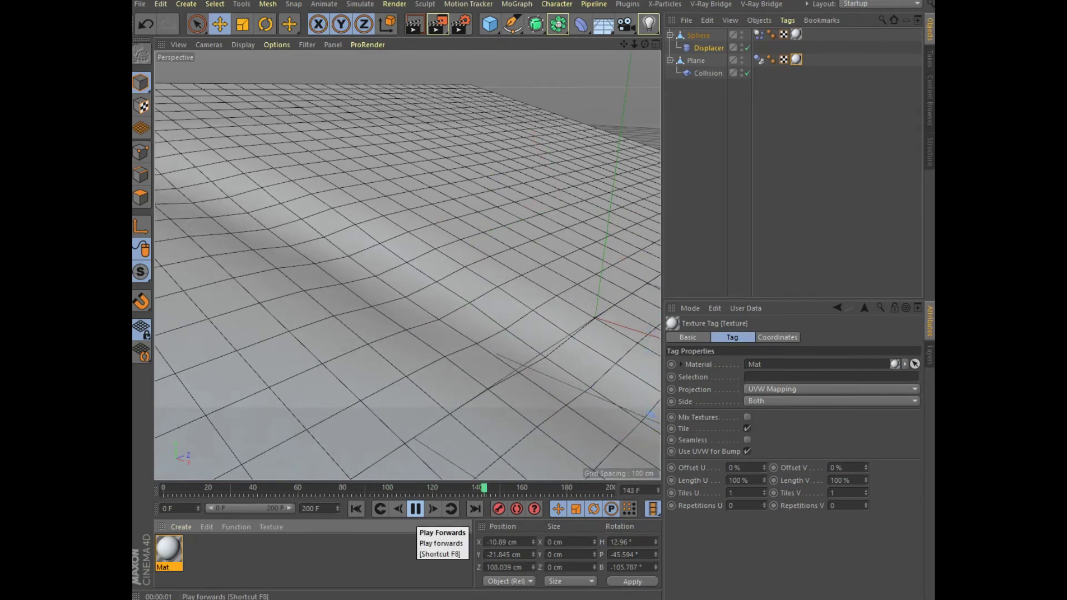
{"action": "left_click", "coordinate": [415, 509]}
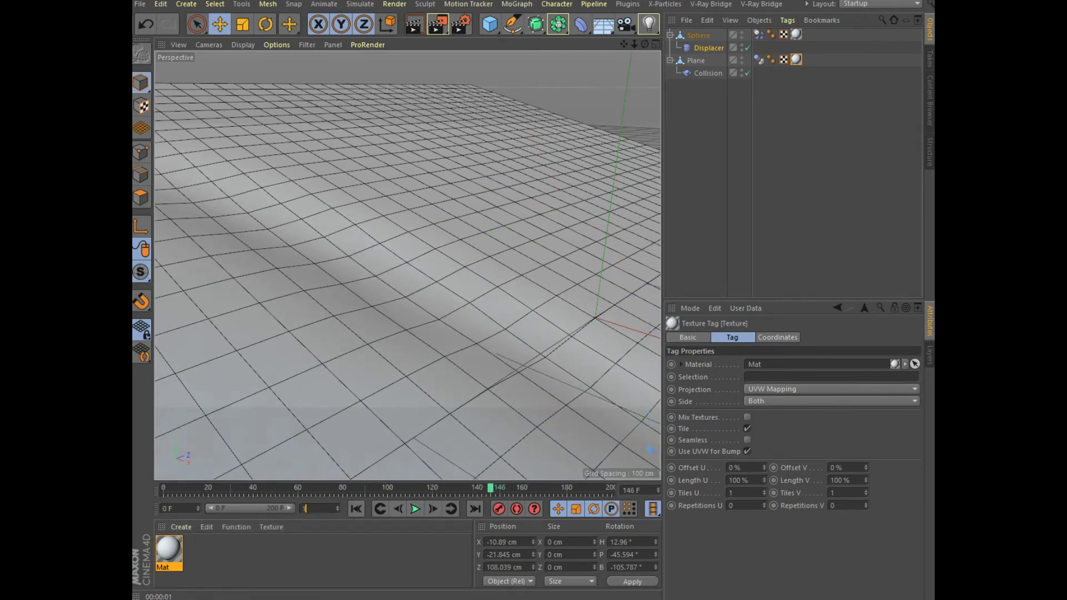
{"action": "type", "text": "100"}
{"action": "left_click", "coordinate": [306, 559]}
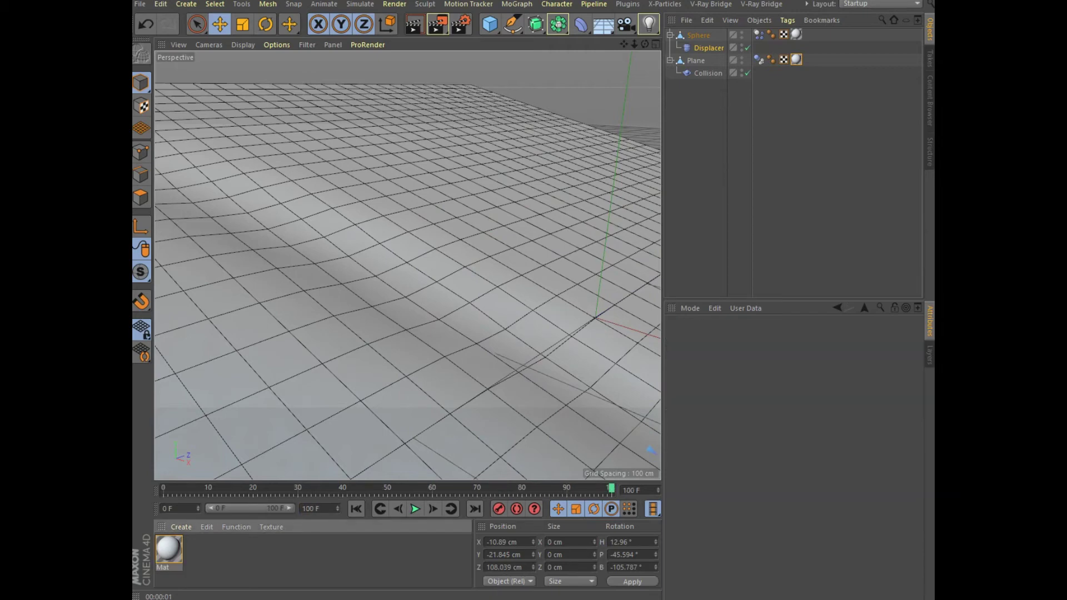
{"action": "double_click", "coordinate": [169, 549]}
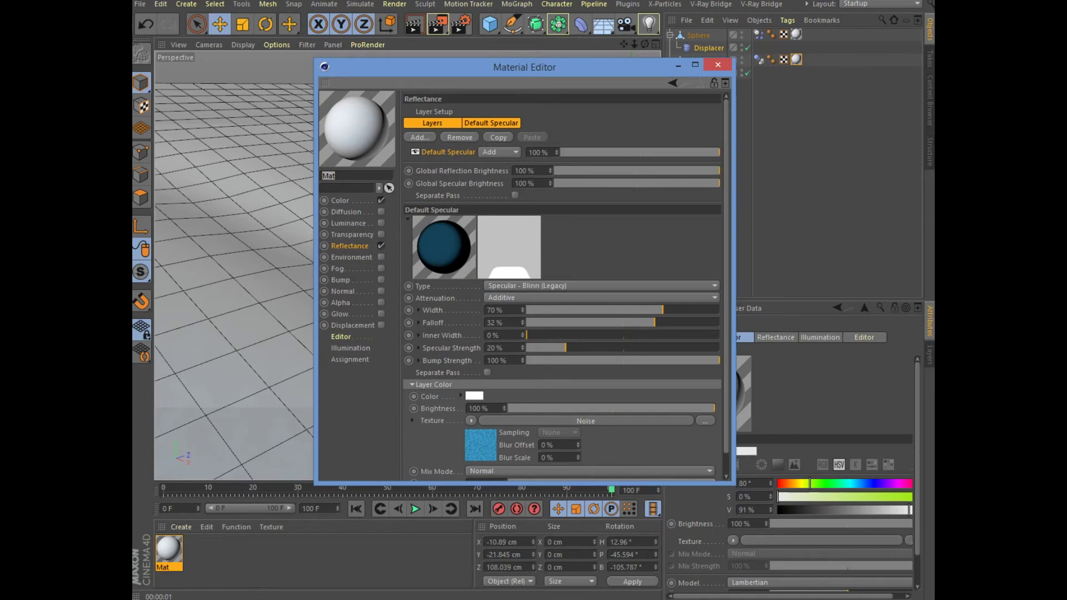
- Give Mat's Displacement channel the snow background image at 20 % strength and 5 cm height
{"action": "left_click", "coordinate": [352, 325]}
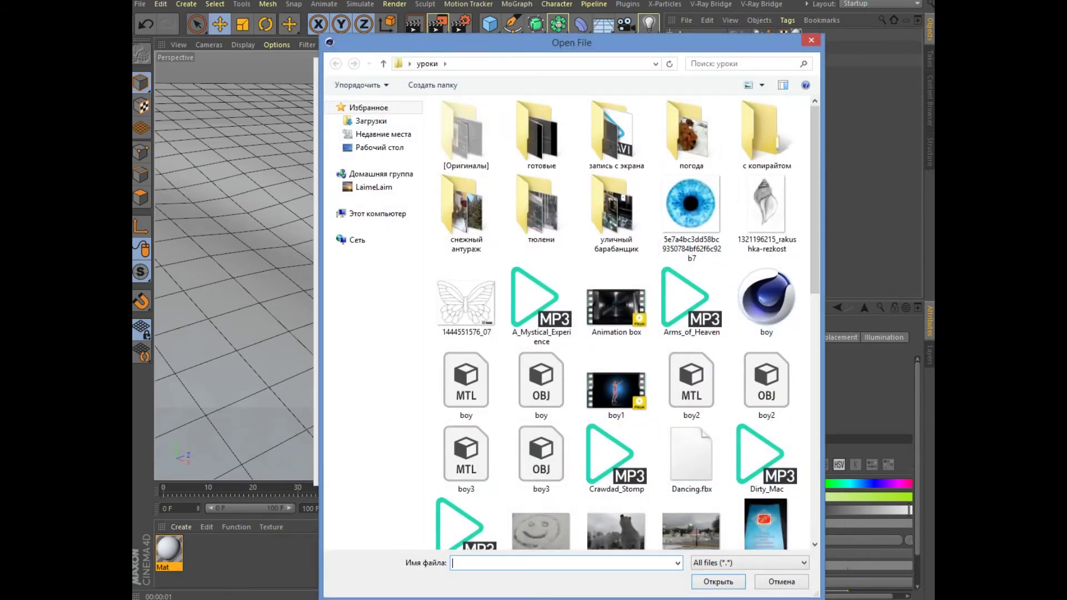
{"action": "scroll", "coordinate": [767, 333], "scroll_direction": "down", "scroll_amount": 5}
{"action": "left_click", "coordinate": [767, 399]}
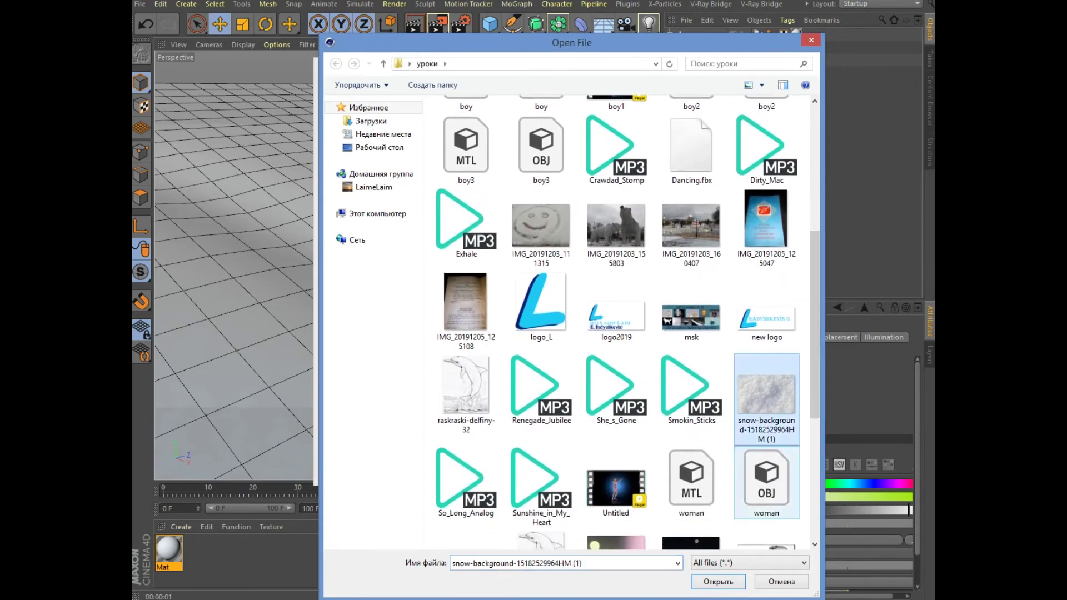
{"action": "left_click", "coordinate": [719, 582]}
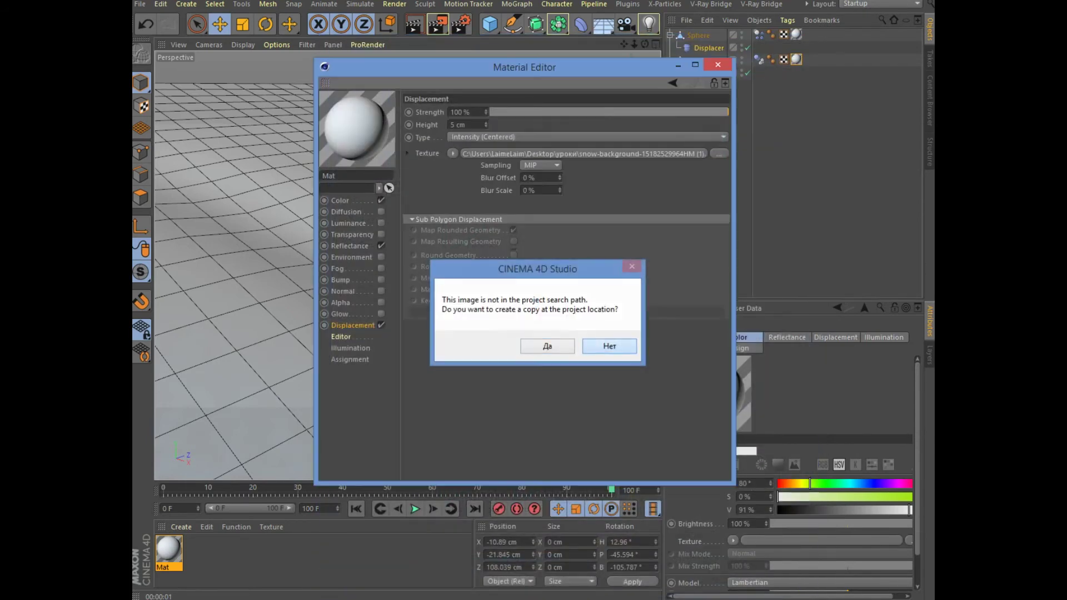
{"action": "key", "text": "Return"}
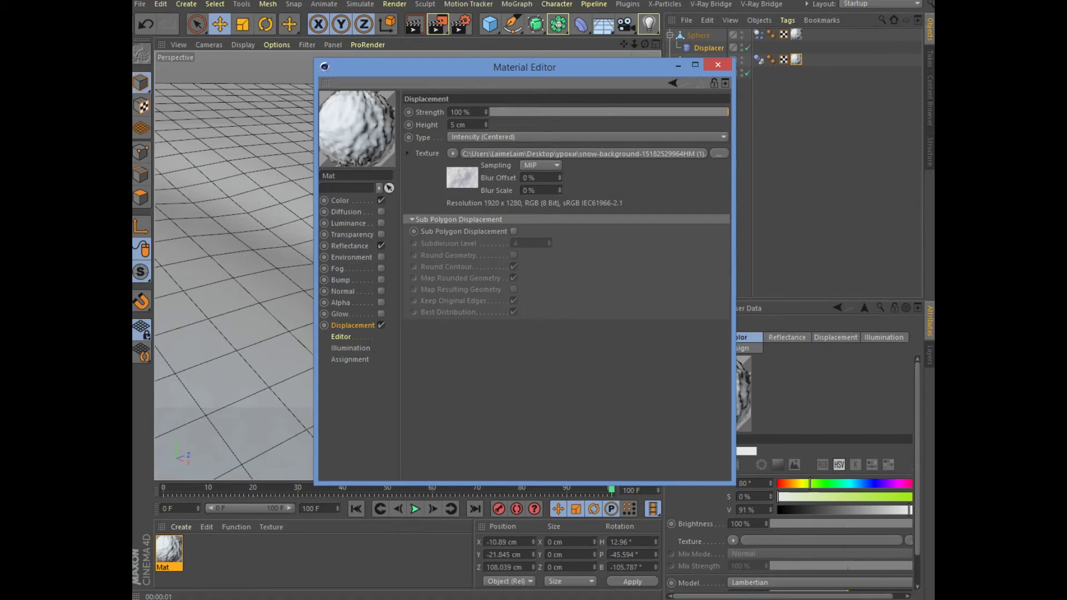
{"action": "left_click_drag", "start_coordinate": [728, 112], "coordinate": [670, 111]}
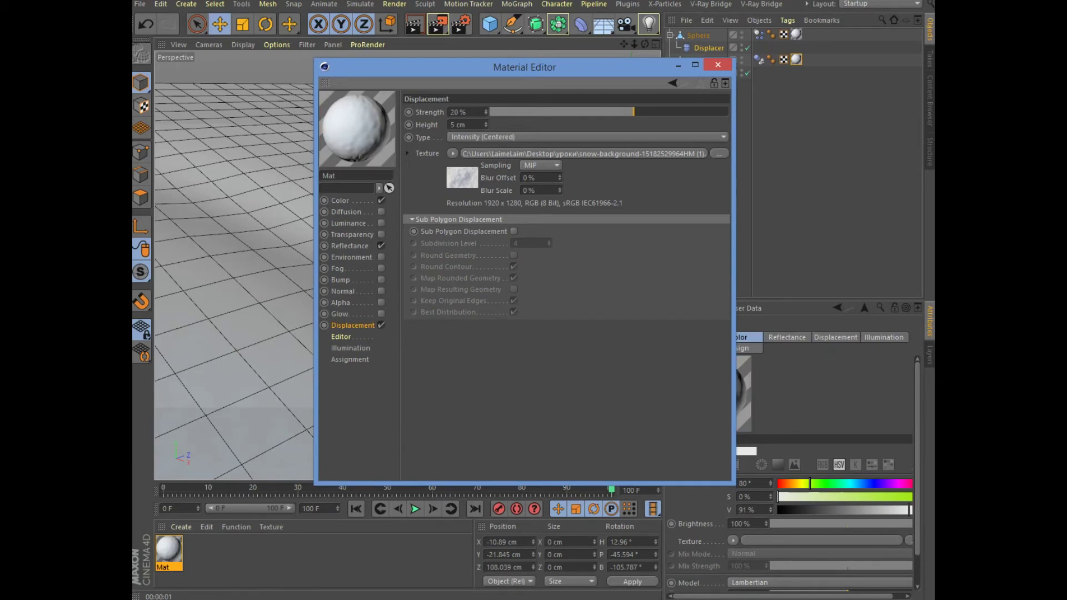
{"action": "left_click", "coordinate": [718, 65]}
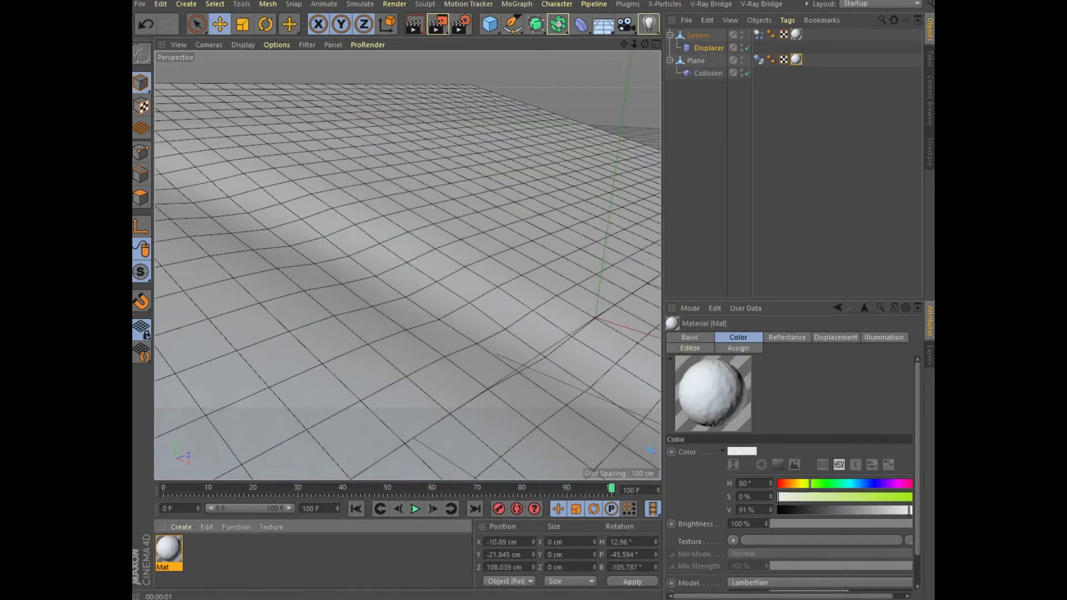
- Render the snowball, replay to frame 41 and render again, then add an Omni light
{"action": "left_click", "coordinate": [414, 24]}
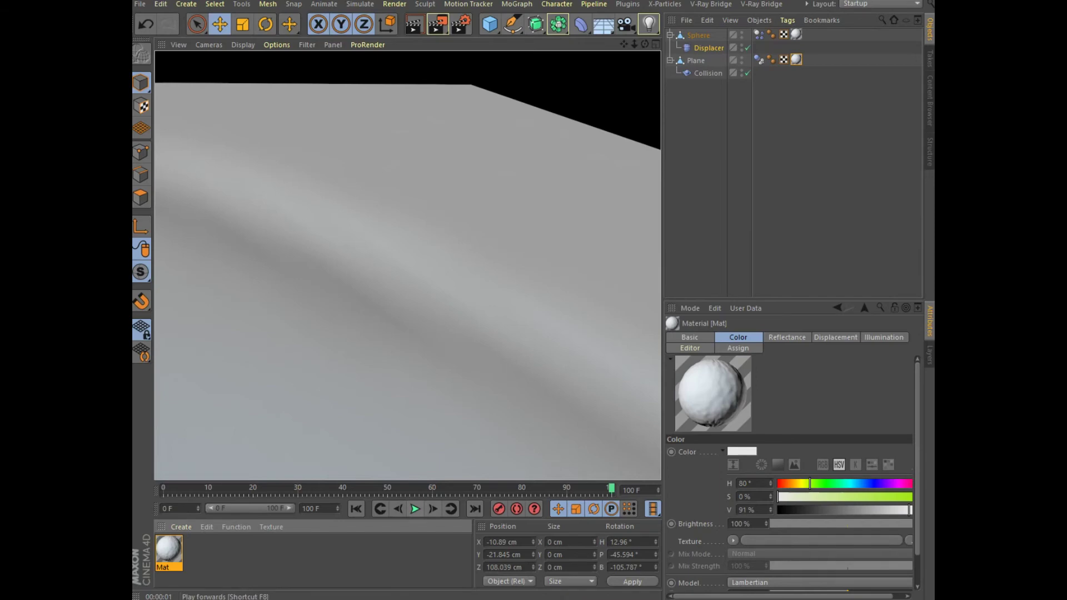
{"action": "left_click", "coordinate": [414, 508]}
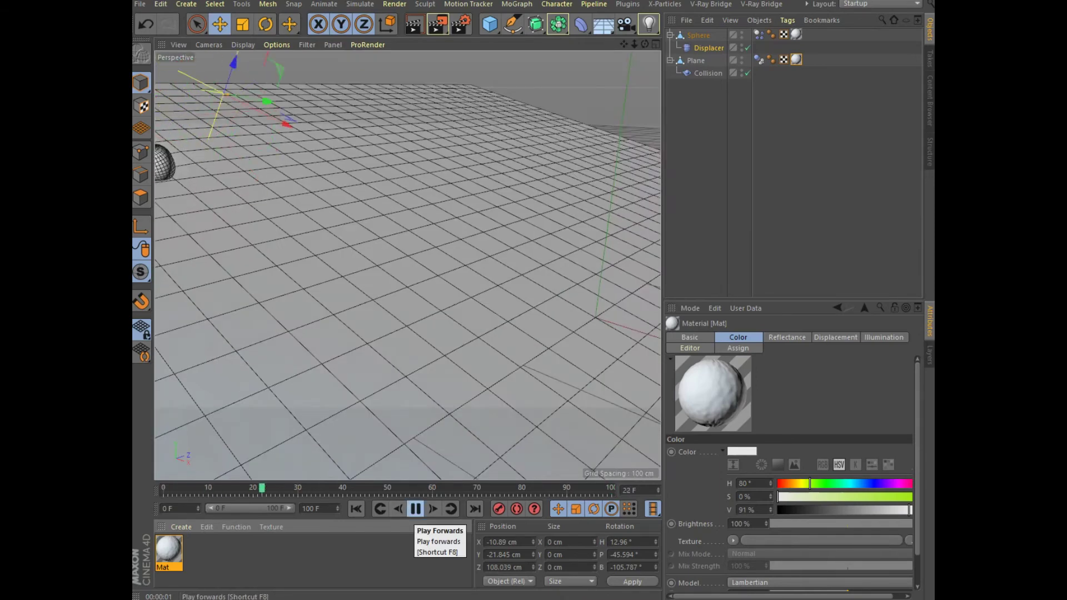
{"action": "left_click", "coordinate": [415, 508]}
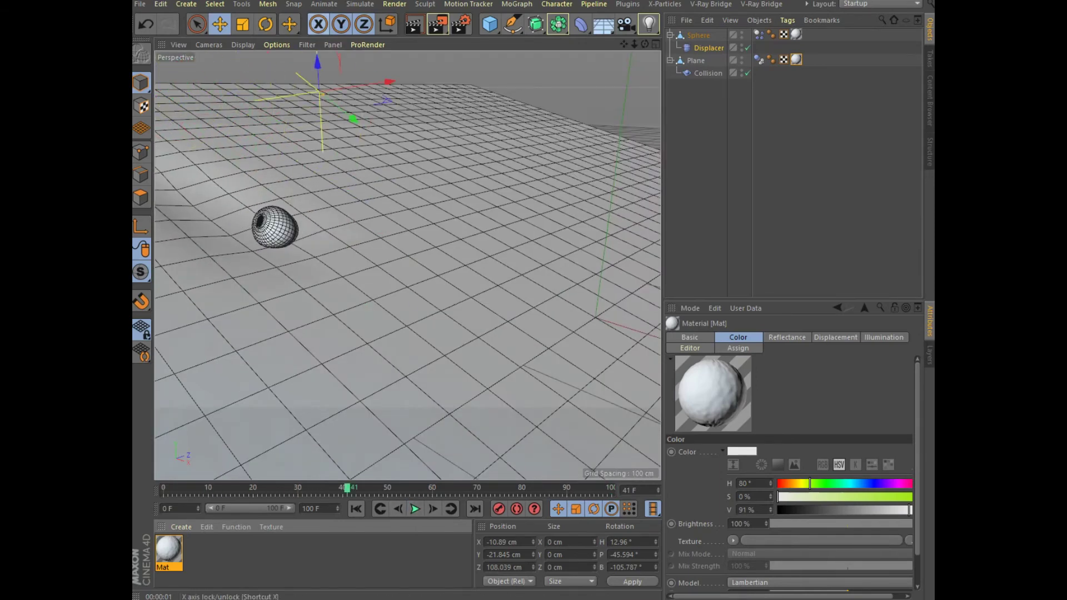
{"action": "left_click", "coordinate": [414, 24]}
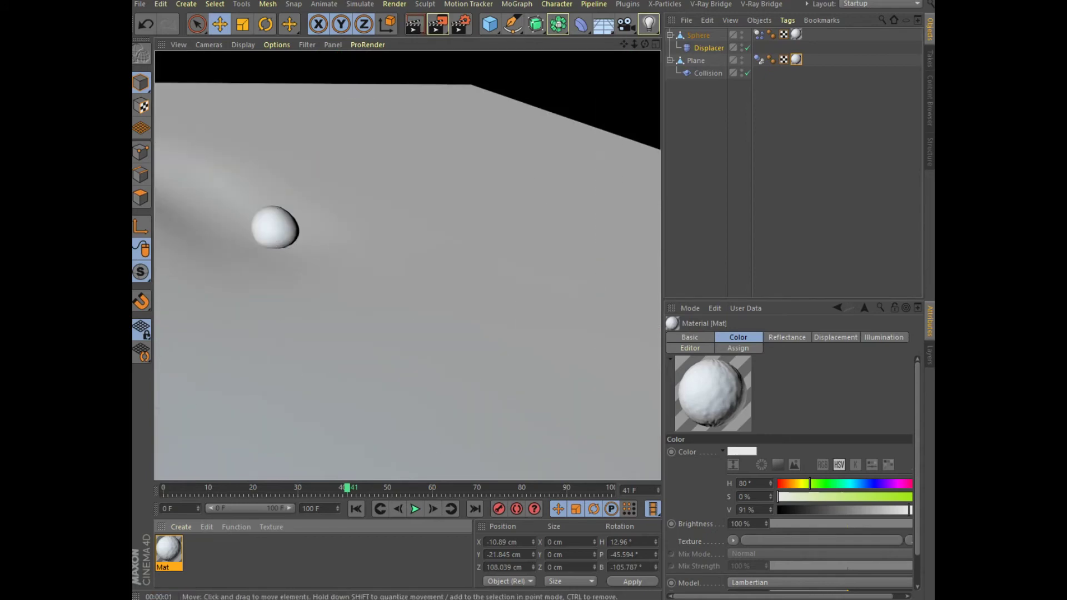
{"action": "left_click", "coordinate": [649, 24]}
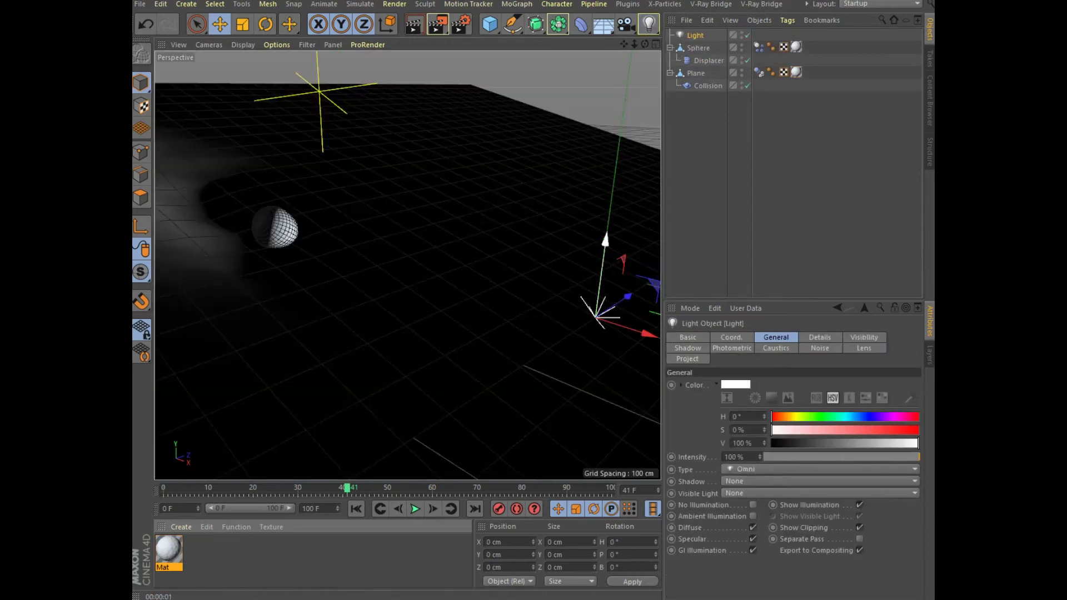
- Move the Omni light to about X -438 cm, Y 204 cm and render the lit frame 67
{"action": "left_click_drag", "start_coordinate": [646, 333], "coordinate": [335, 235]}
{"action": "left_click_drag", "start_coordinate": [281, 167], "coordinate": [271, 58]}
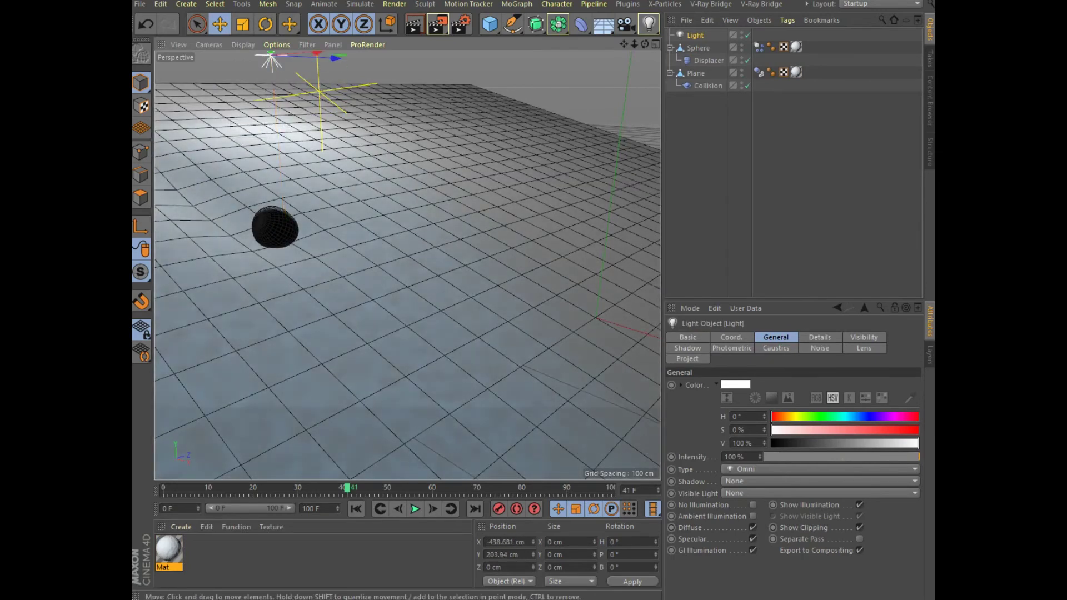
{"action": "left_click", "coordinate": [413, 24]}
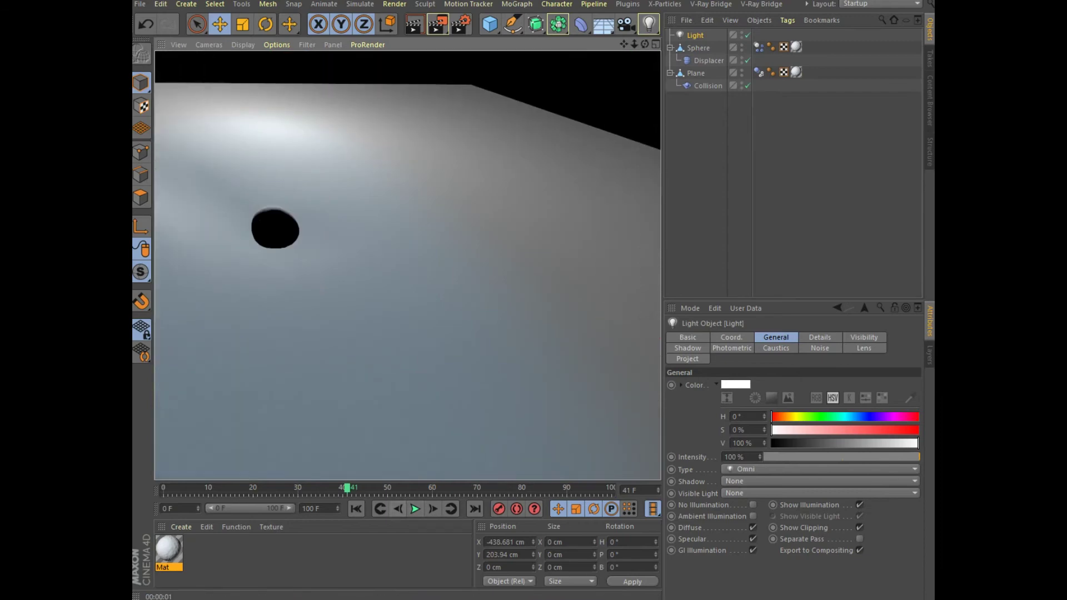
{"action": "left_click", "coordinate": [415, 509]}
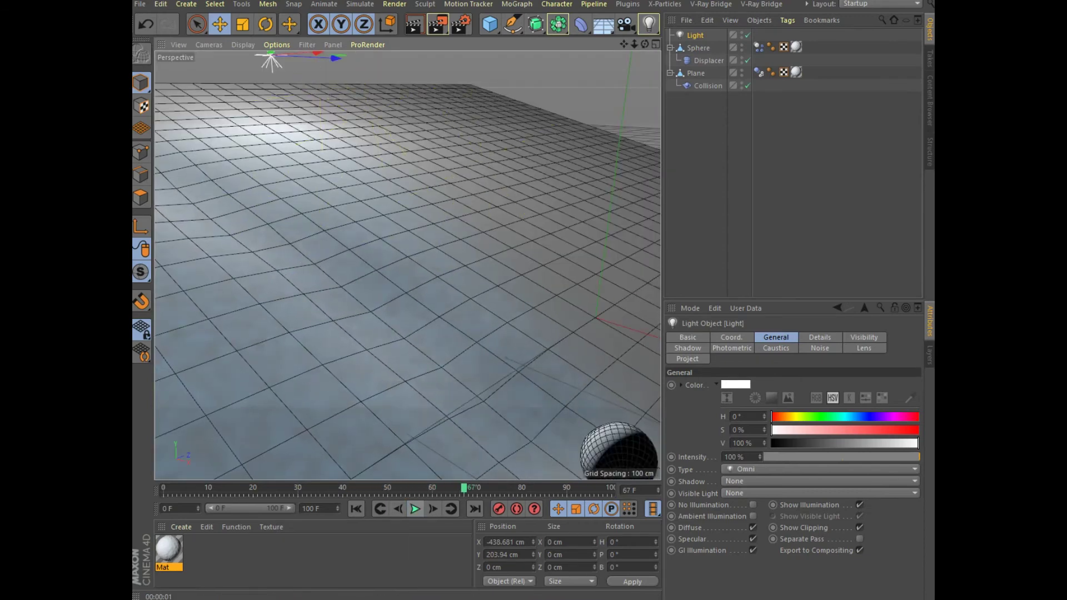
{"action": "left_click", "coordinate": [414, 24]}
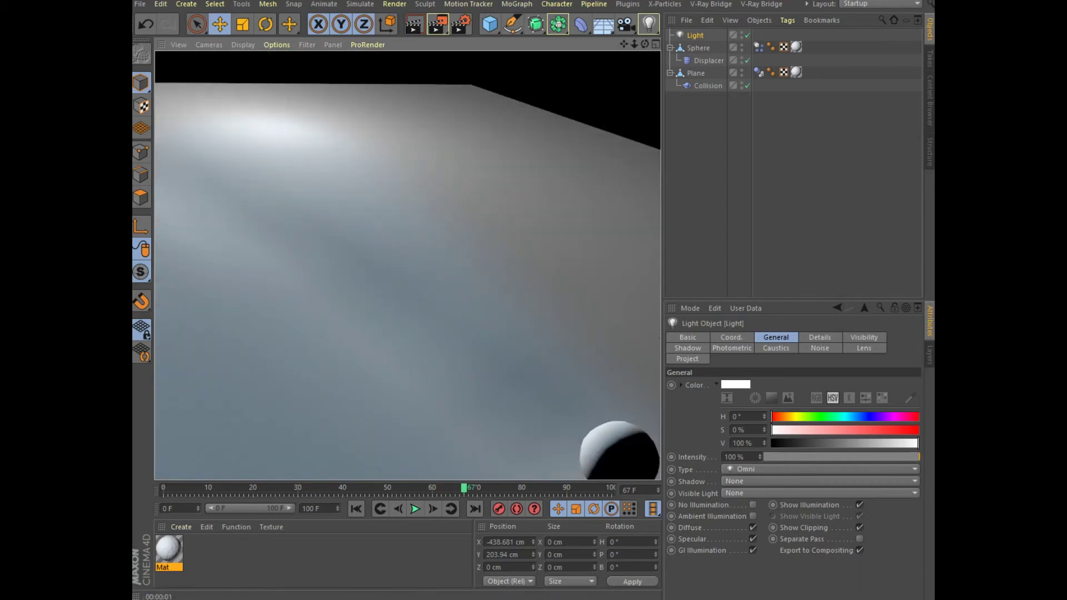
{"action": "left_click", "coordinate": [708, 86]}
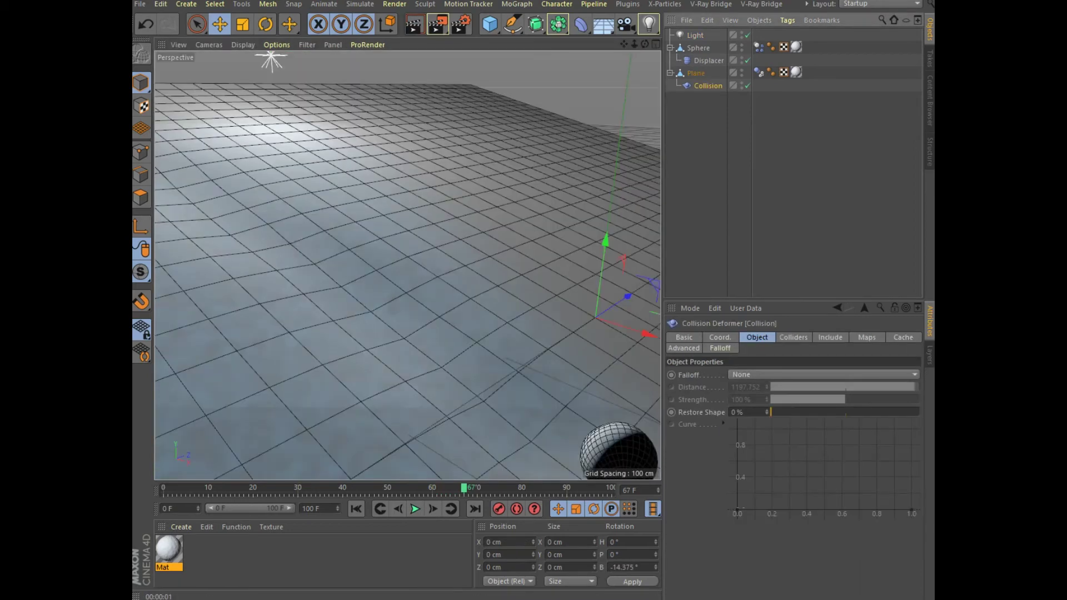
- Show the Collision deformer's Advanced settings, replay to frame 44 and render the dent
{"action": "left_click", "coordinate": [830, 337]}
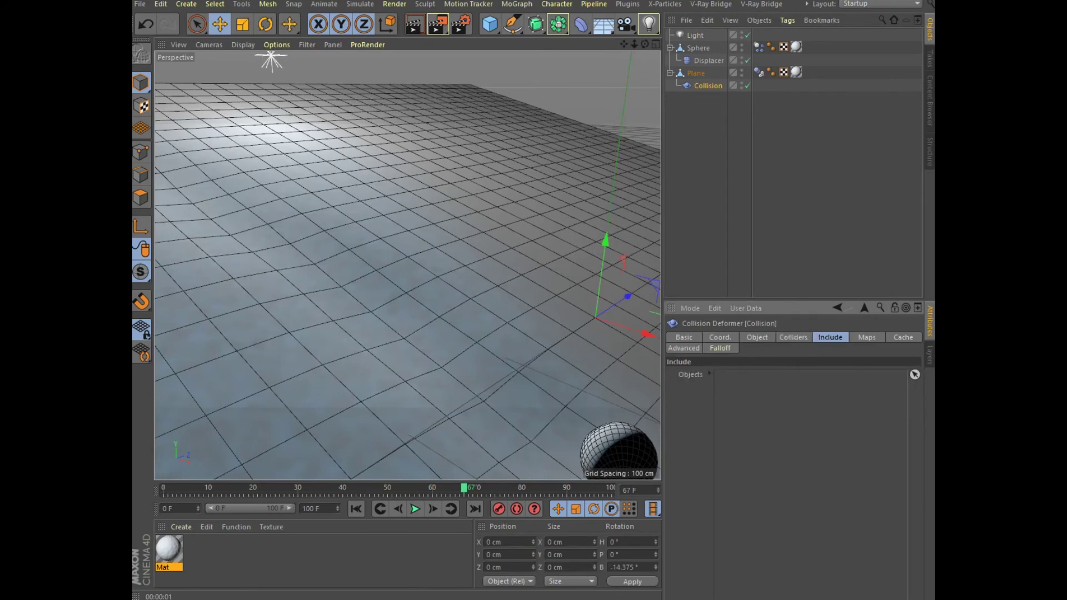
{"action": "left_click", "coordinate": [866, 338]}
{"action": "left_click", "coordinate": [684, 348]}
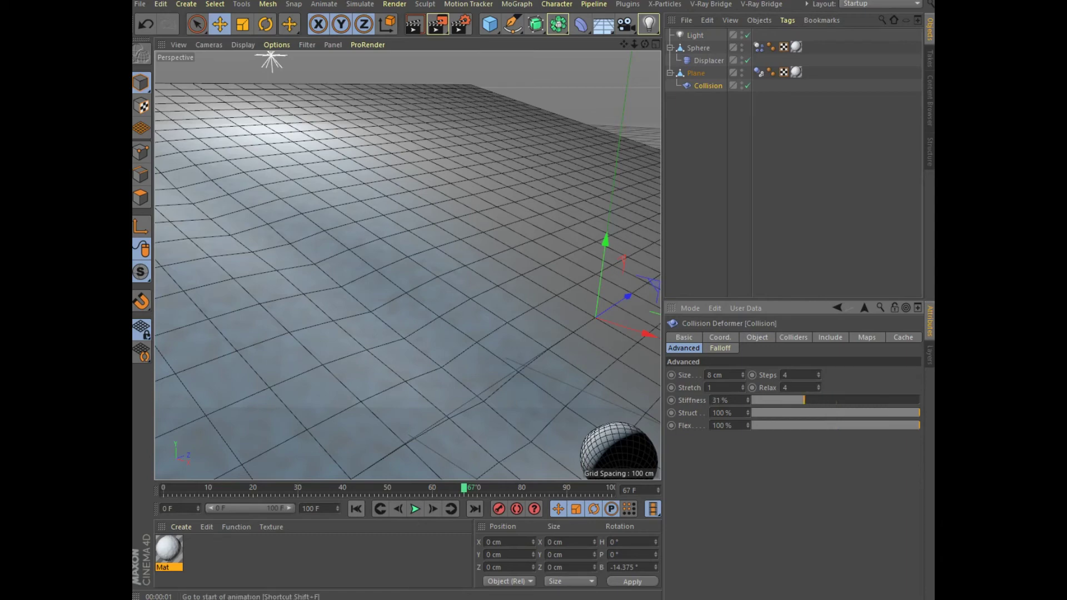
{"action": "key", "text": "shift+f"}
{"action": "key", "text": "F8"}
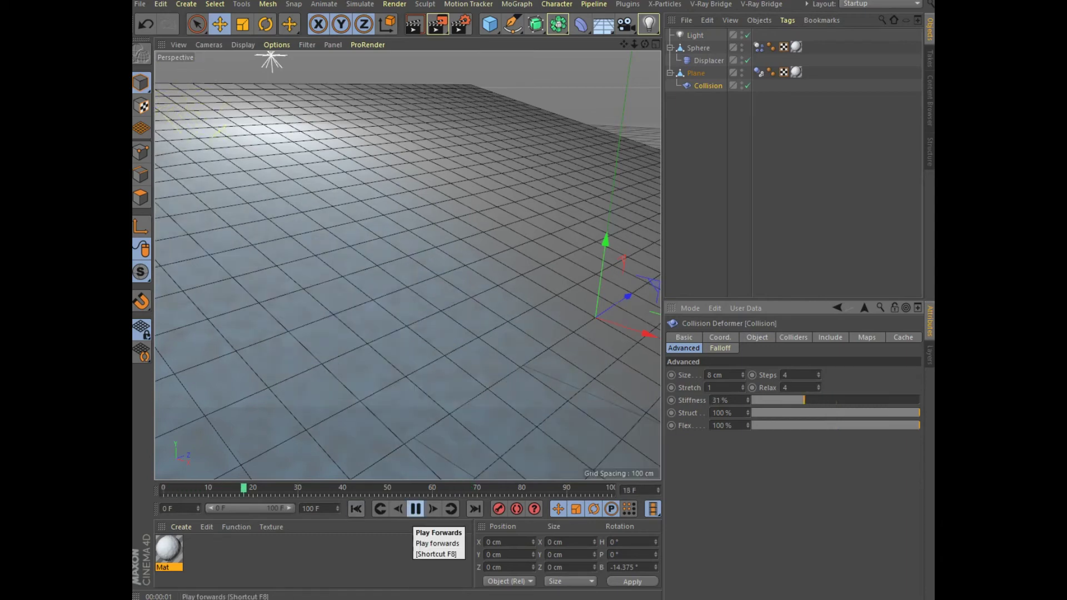
{"action": "left_click", "coordinate": [415, 509]}
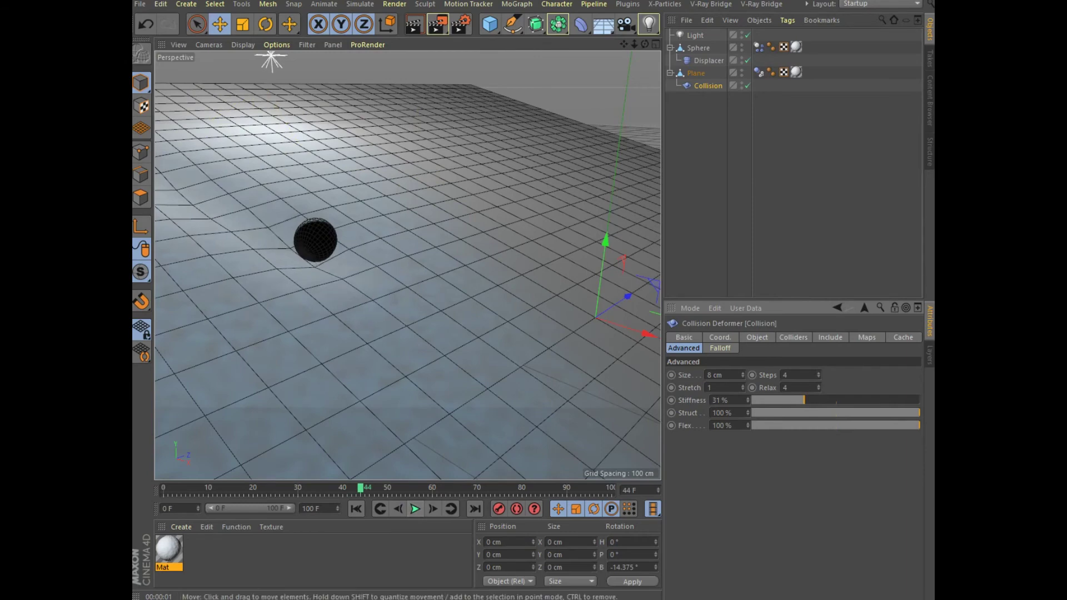
{"action": "left_click", "coordinate": [418, 24]}
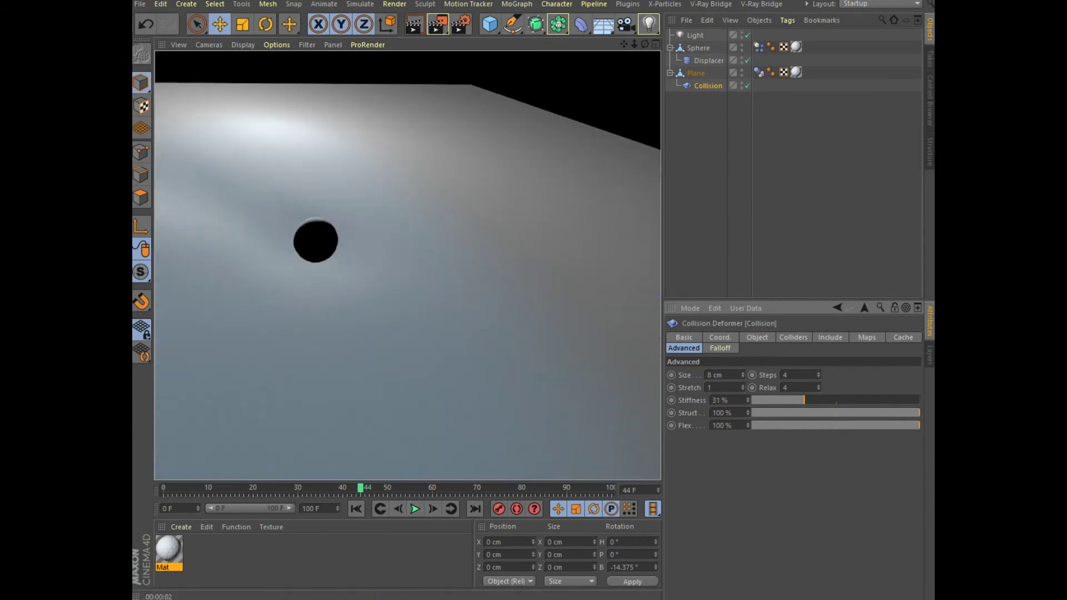
- Scale the plane down to about 537 × 689 cm
{"action": "key", "text": "t"}
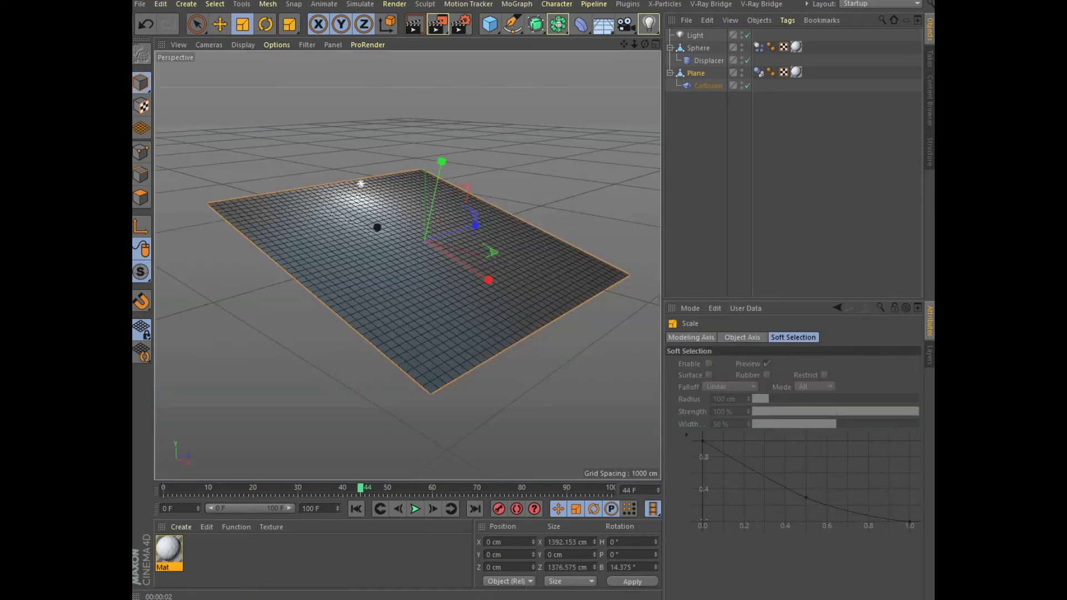
{"action": "left_click_drag", "start_coordinate": [489, 279], "coordinate": [481, 259]}
{"action": "mouse_move", "coordinate": [424, 241]}
{"action": "left_mouse_down"}
{"action": "mouse_move", "coordinate": [456, 260]}
{"action": "mouse_move", "coordinate": [455, 231]}
{"action": "mouse_move", "coordinate": [475, 225]}
{"action": "left_mouse_up"}
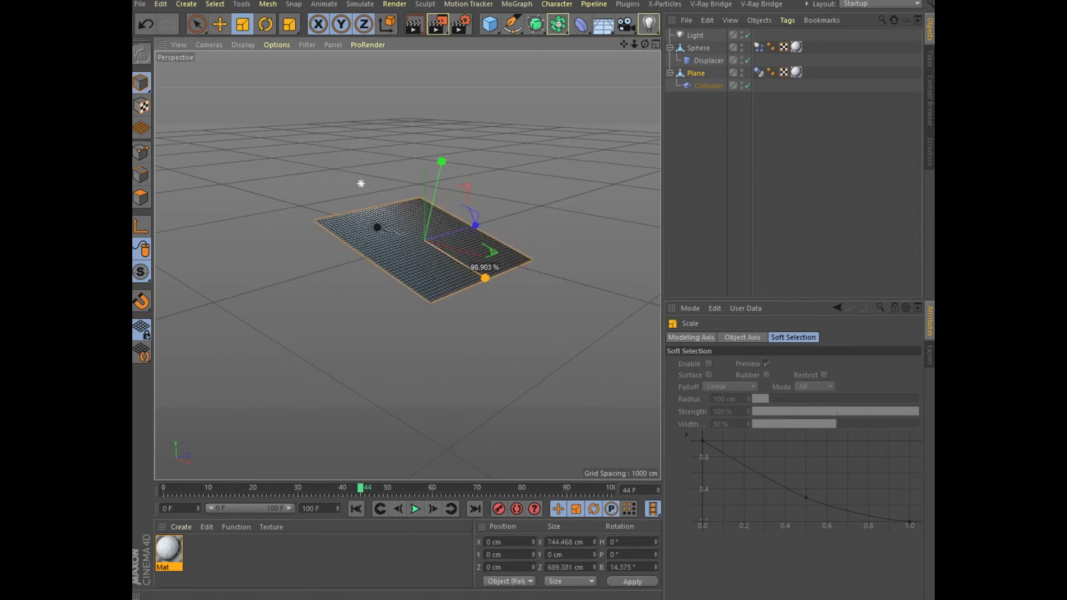
- Move the plane left to X -116 cm under the snowball and render a preview
{"action": "key", "text": "e"}
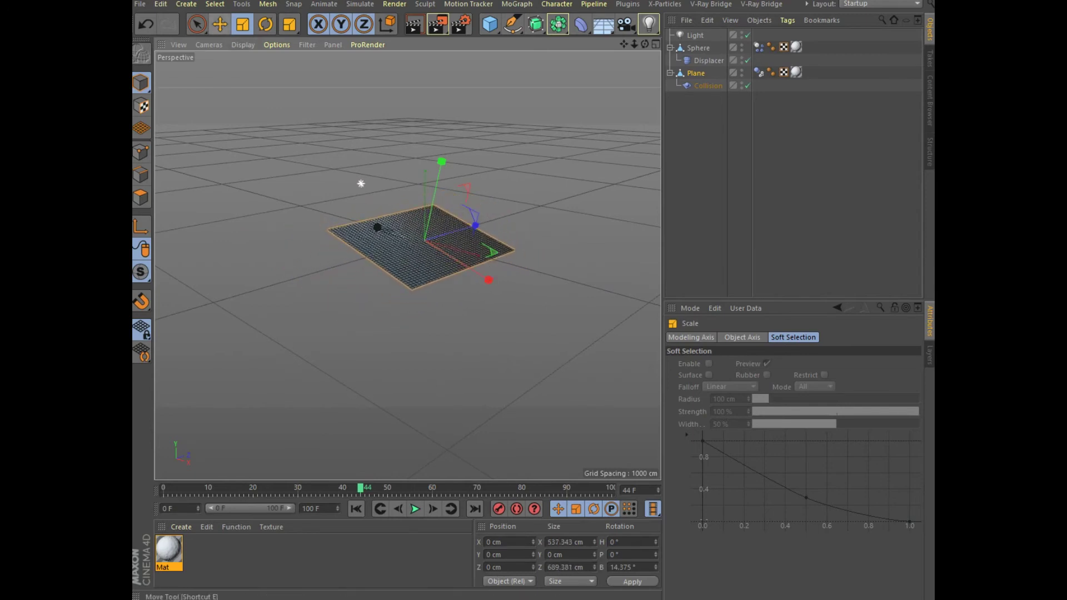
{"action": "left_click_drag", "start_coordinate": [487, 277], "coordinate": [469, 268]}
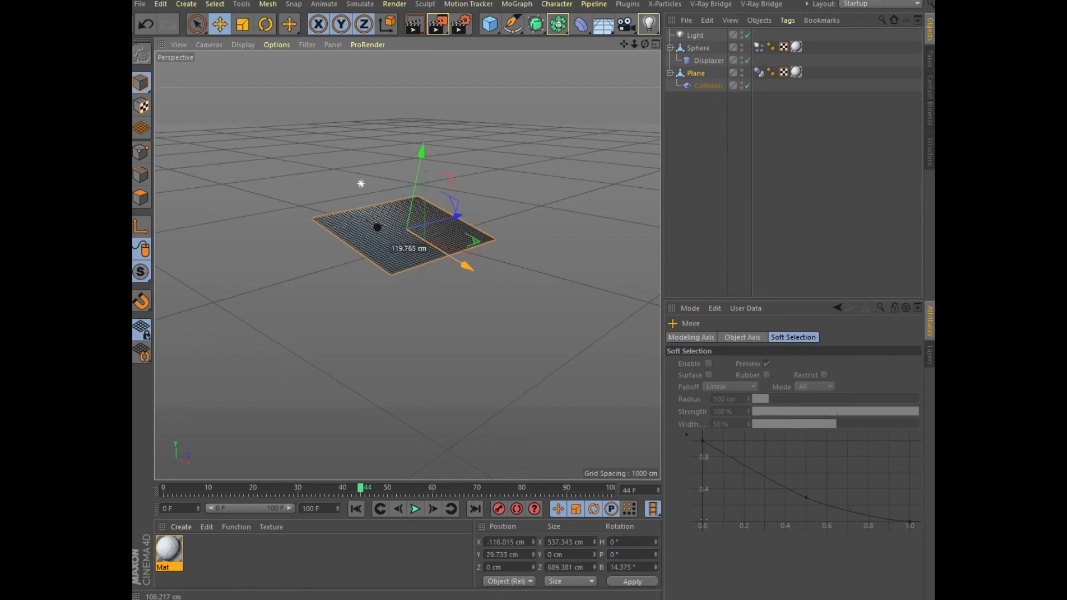
{"action": "scroll", "coordinate": [388, 225], "scroll_direction": "up", "scroll_amount": 2}
{"action": "scroll", "coordinate": [388, 226], "scroll_direction": "up", "scroll_amount": 2}
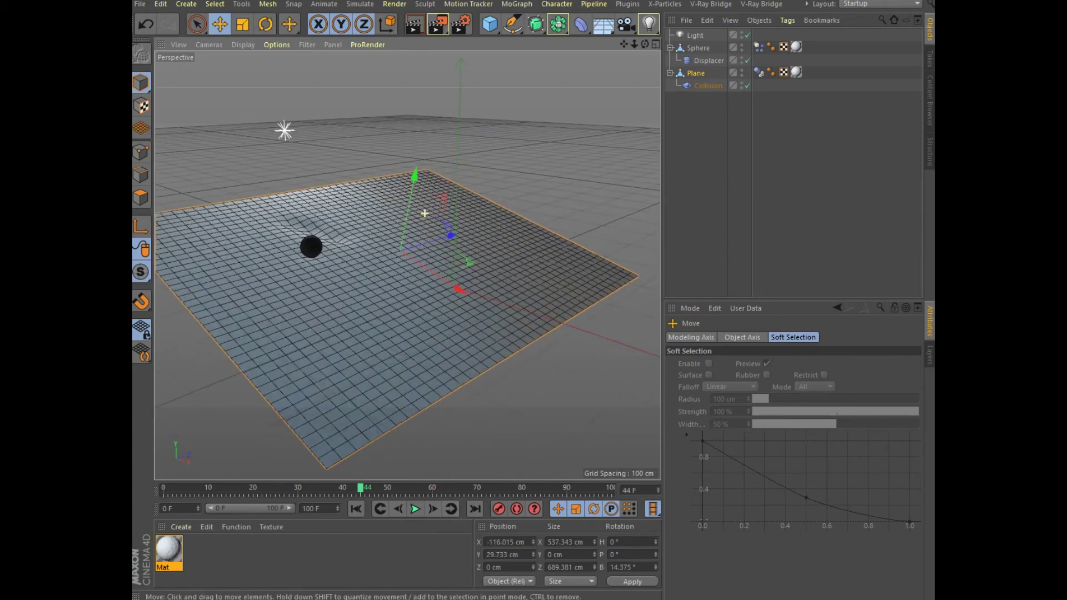
{"action": "scroll", "coordinate": [388, 225], "scroll_direction": "up", "scroll_amount": 2}
{"action": "scroll", "coordinate": [388, 225], "scroll_direction": "up", "scroll_amount": 2}
{"action": "left_click_drag", "start_coordinate": [407, 266], "coordinate": [407, 266], "text": "alt"}
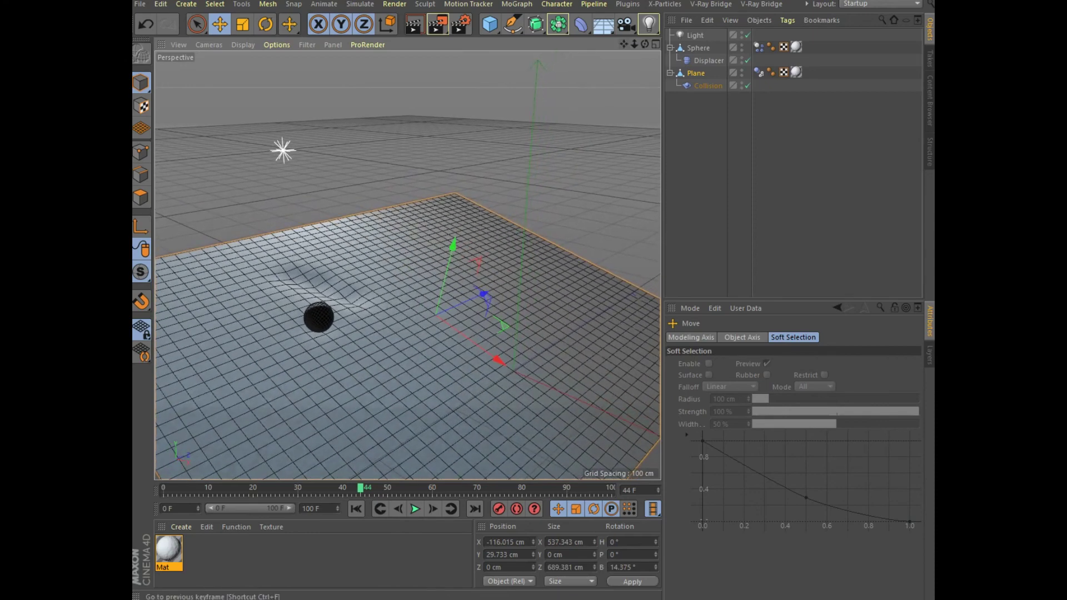
{"action": "left_click", "coordinate": [414, 24]}
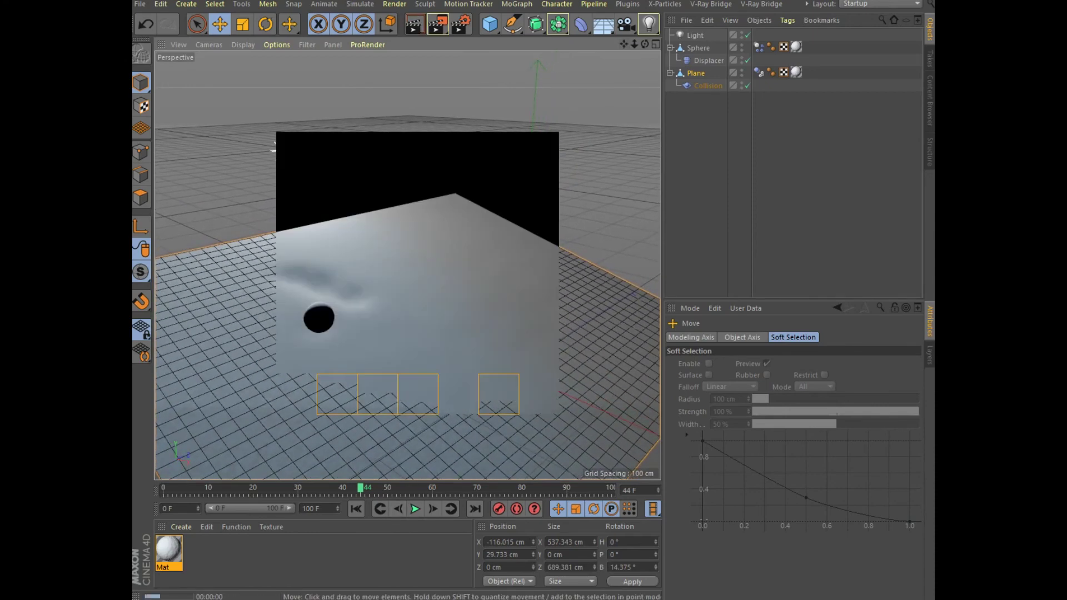
- Render the trail at frame 63 and lower the Collision deformer's Stiffness to 18%
{"action": "left_click", "coordinate": [415, 509]}
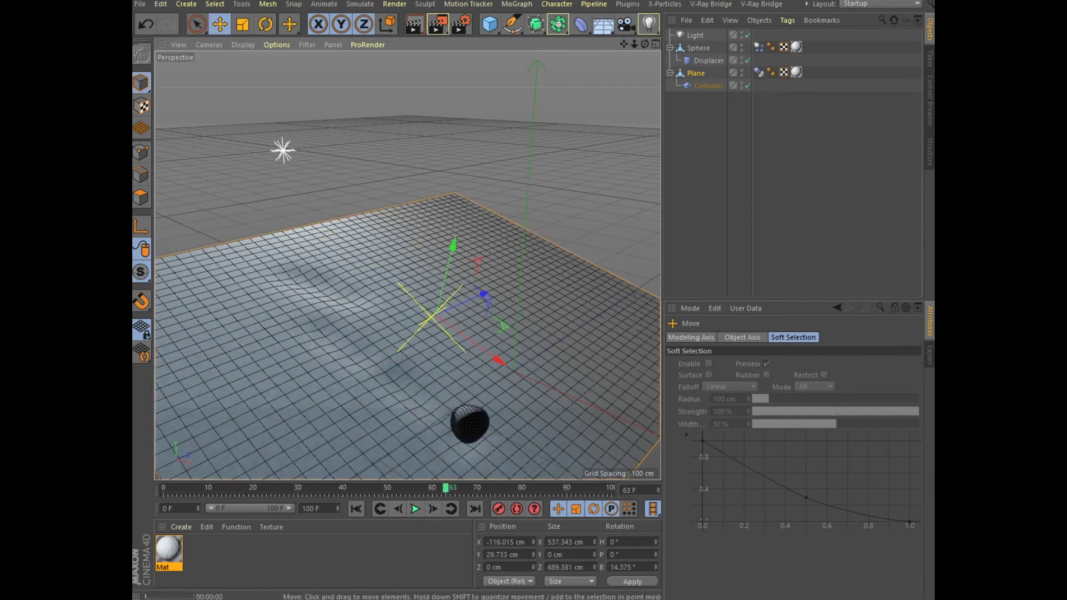
{"action": "left_click", "coordinate": [414, 24]}
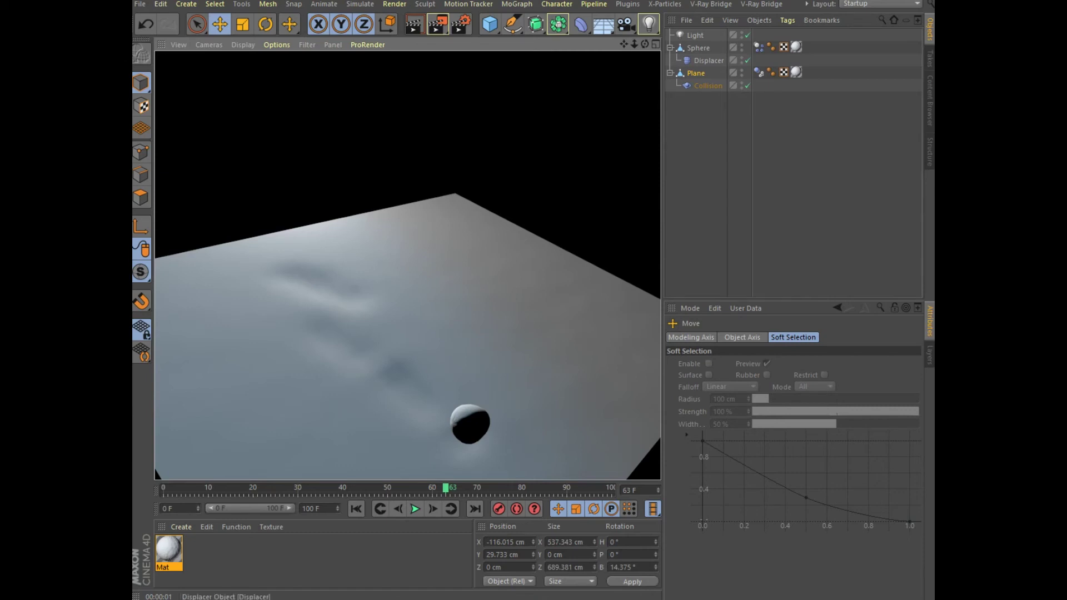
{"action": "left_click", "coordinate": [708, 86]}
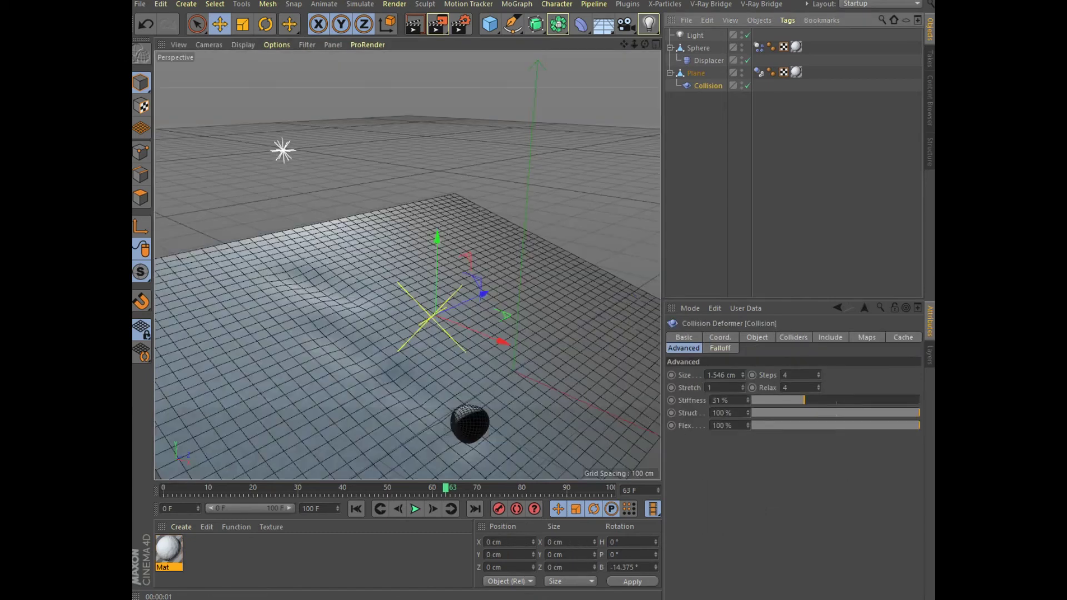
{"action": "left_click_drag", "start_coordinate": [805, 400], "coordinate": [799, 400]}
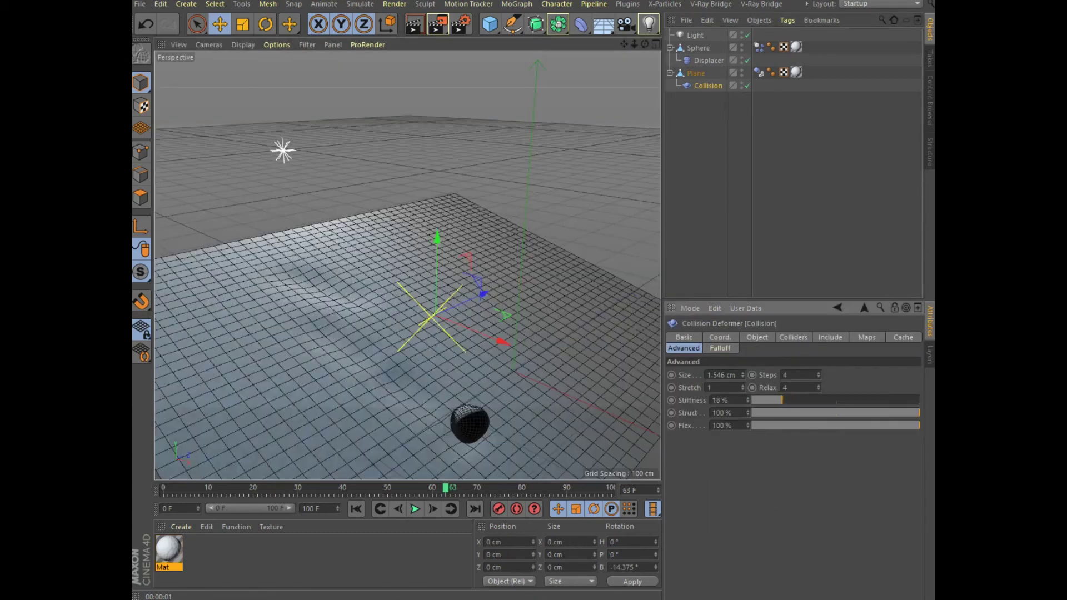
- Replay the simulation from frame 0 to frame 62 and rewind to the start
{"action": "key", "text": "shift+f"}
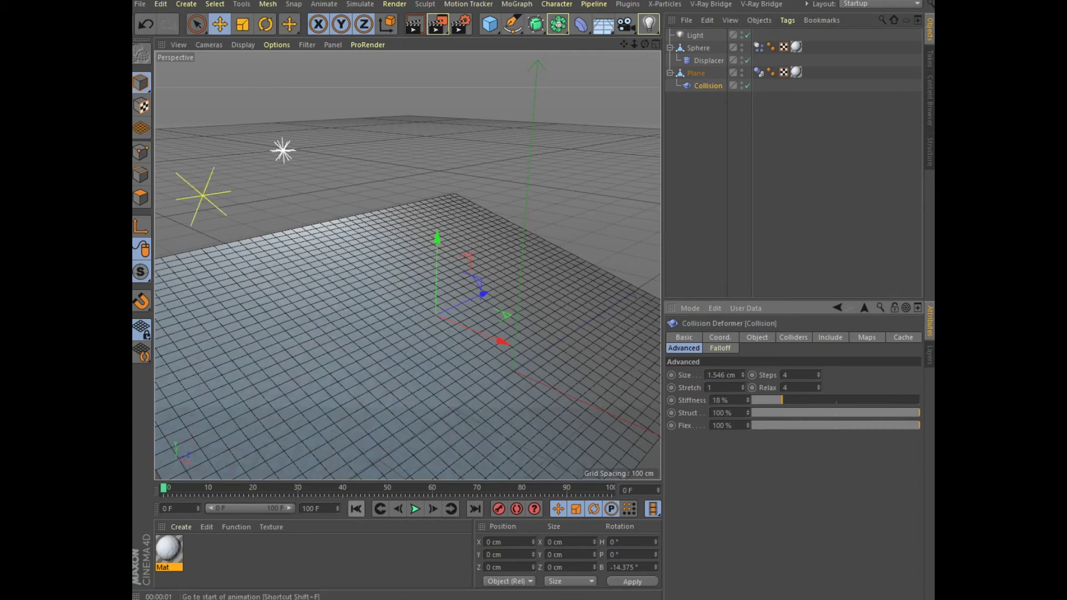
{"action": "left_click", "coordinate": [414, 509]}
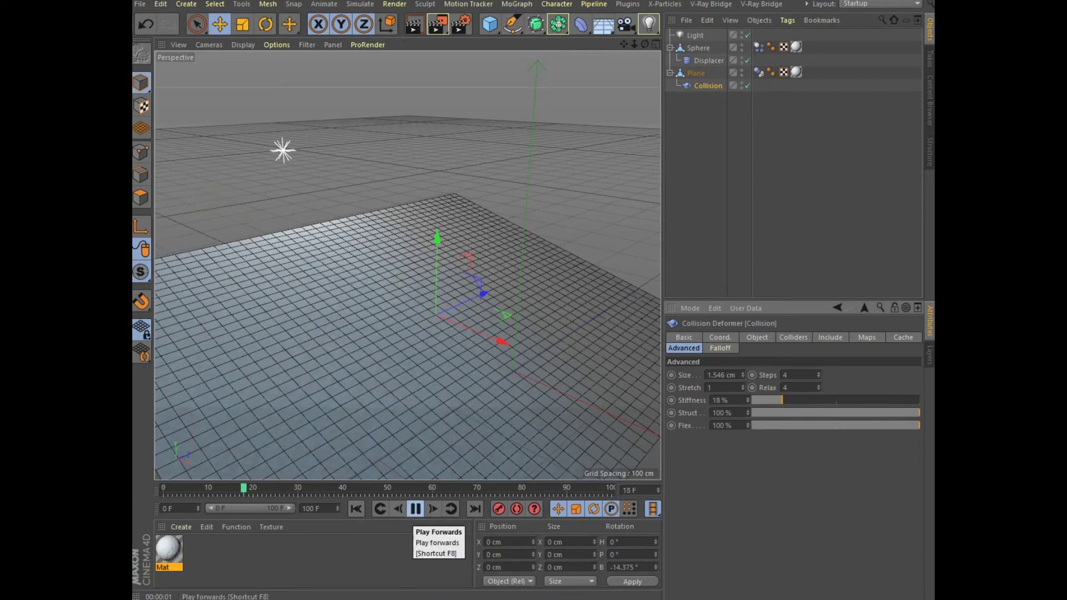
{"action": "left_click", "coordinate": [416, 509]}
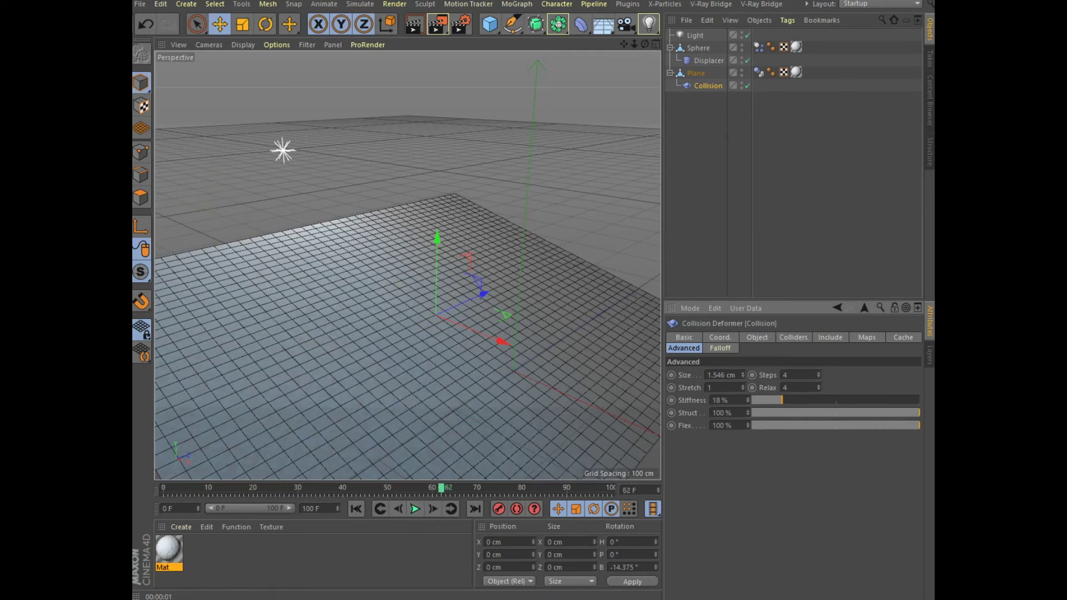
{"action": "left_click", "coordinate": [356, 509]}
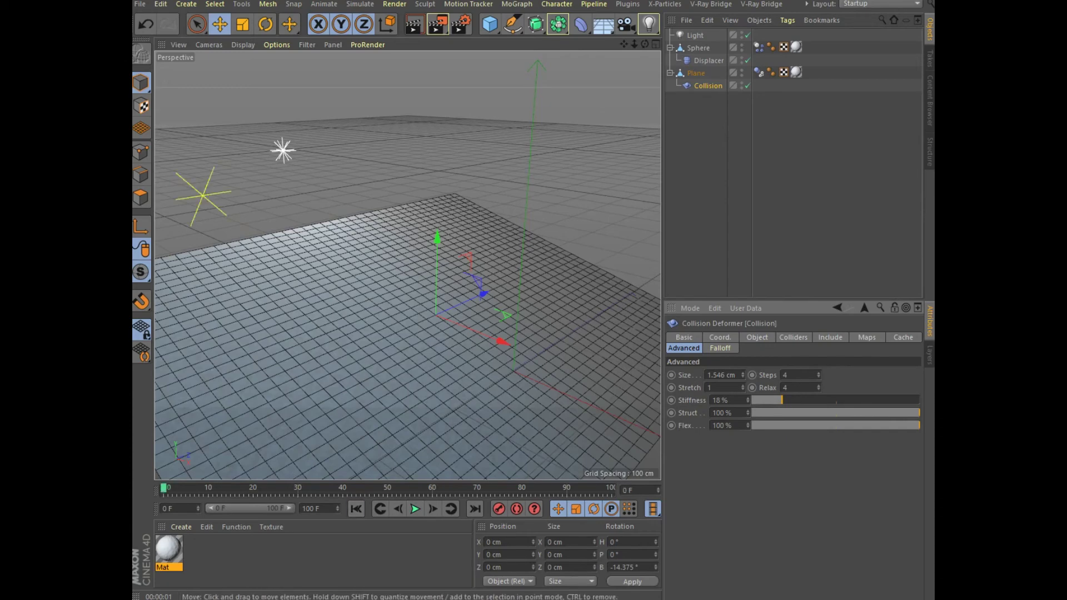
{"action": "key", "text": "F5"}
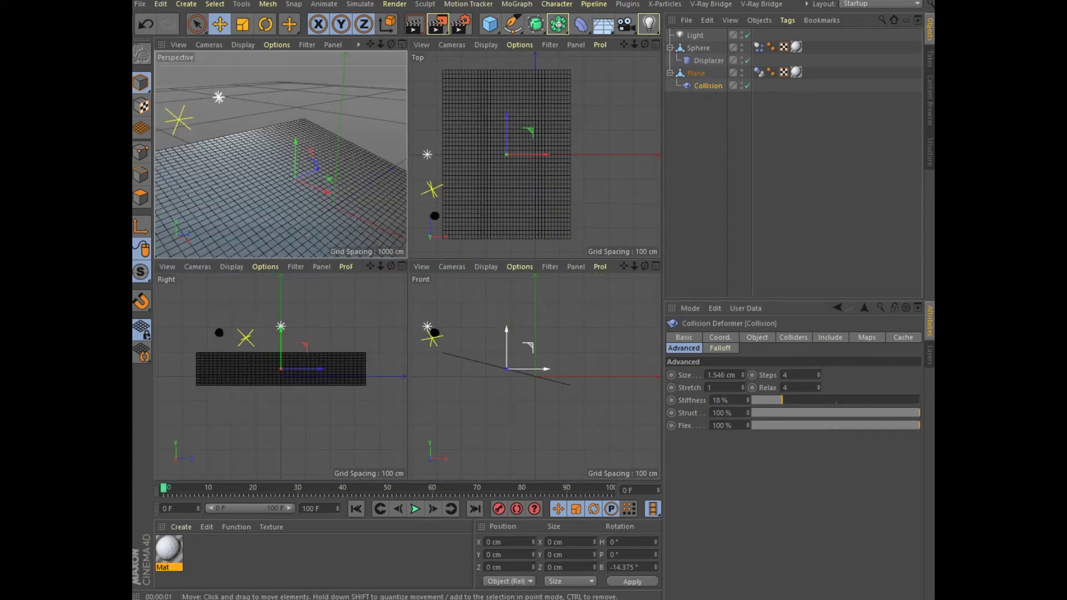
- Raise the Collision deformer, move the sphere to X -181.506 cm, and play in maximised Perspective
{"action": "left_click_drag", "start_coordinate": [507, 344], "coordinate": [506, 338]}
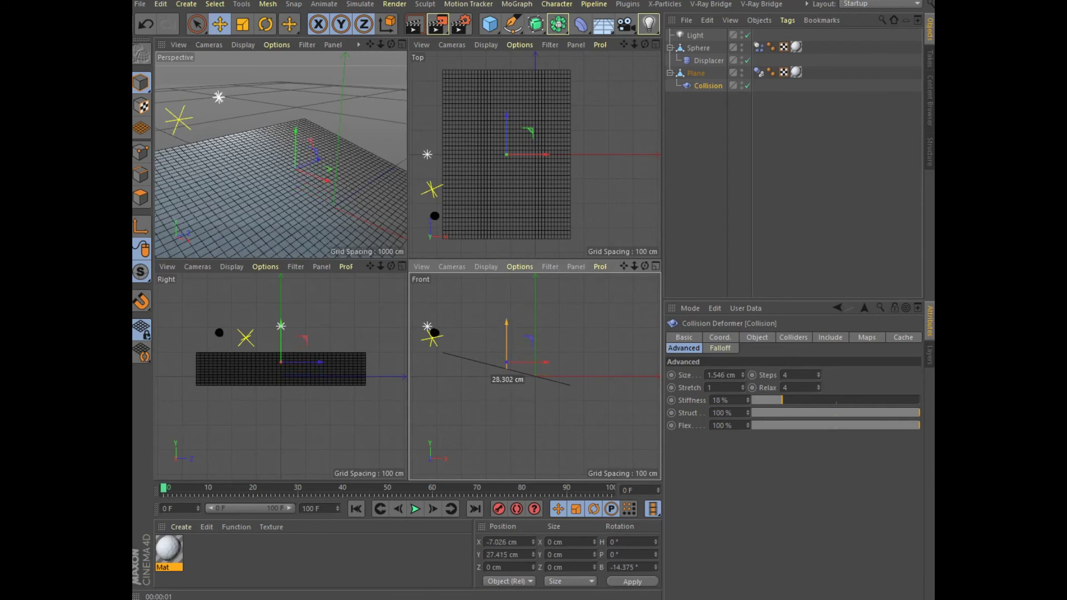
{"action": "left_click", "coordinate": [696, 73]}
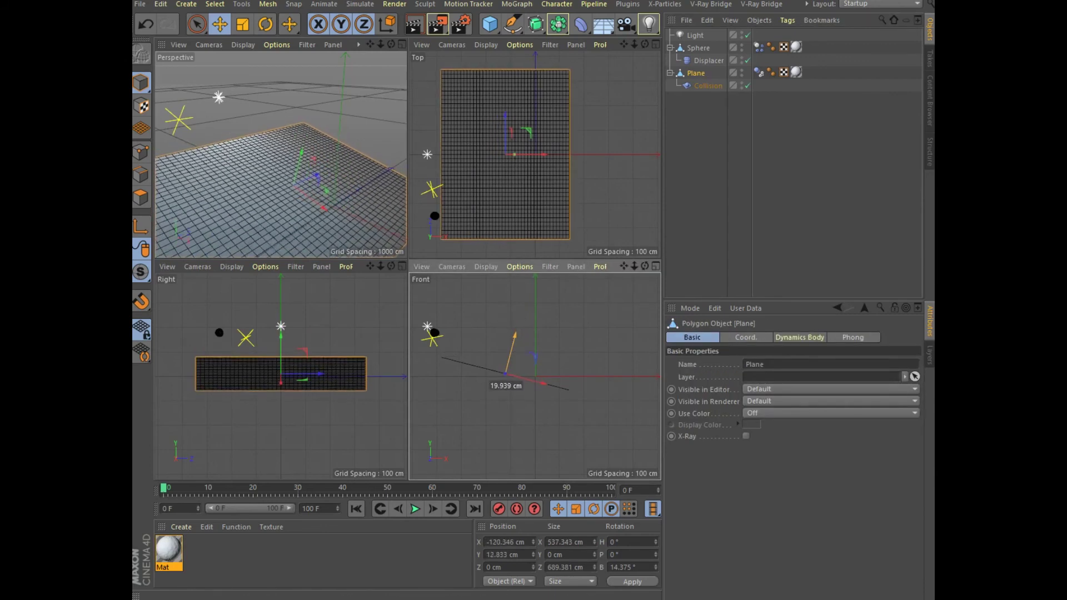
{"action": "left_click", "coordinate": [698, 48]}
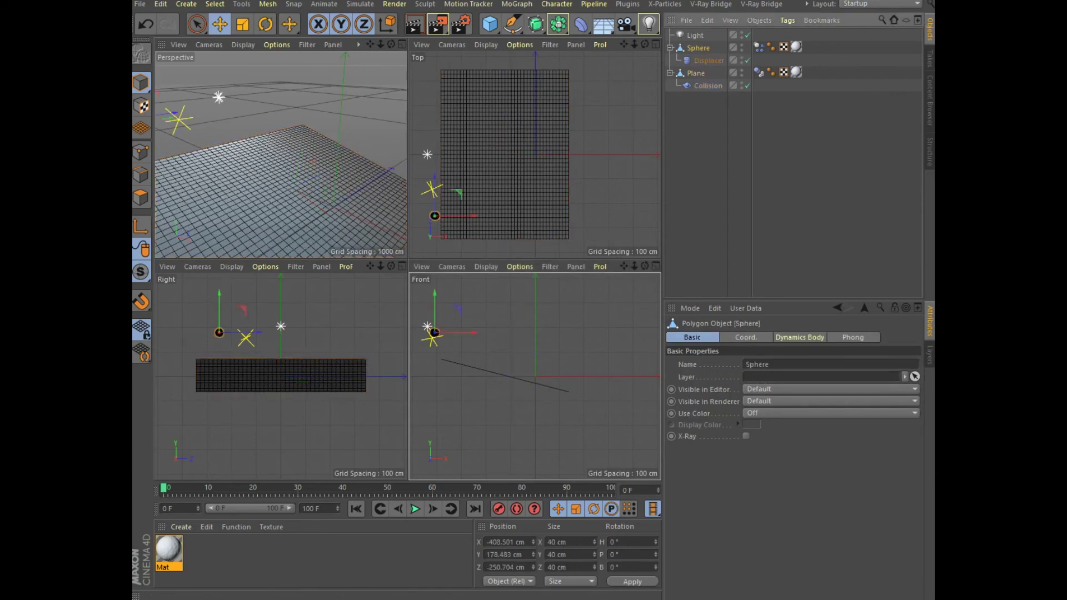
{"action": "left_click_drag", "start_coordinate": [461, 332], "coordinate": [495, 333]}
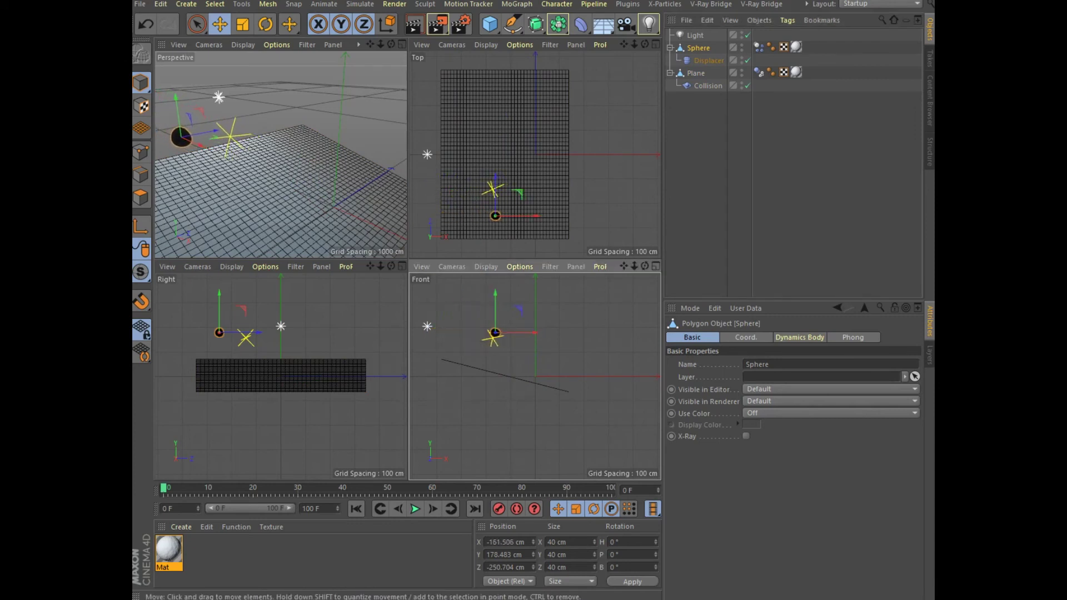
{"action": "left_click", "coordinate": [402, 45]}
{"action": "left_click", "coordinate": [415, 508]}
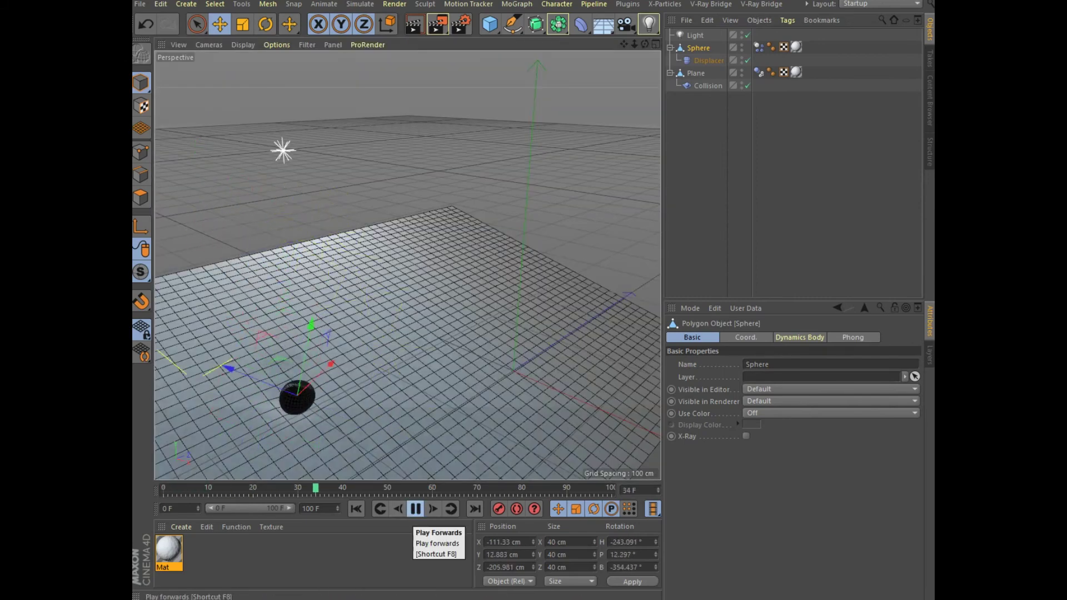
- Stop playback at frame 44 and render a preview from an orbited angle
{"action": "left_click", "coordinate": [415, 508]}
{"action": "left_click_drag", "start_coordinate": [422, 311], "coordinate": [408, 265], "text": "alt"}
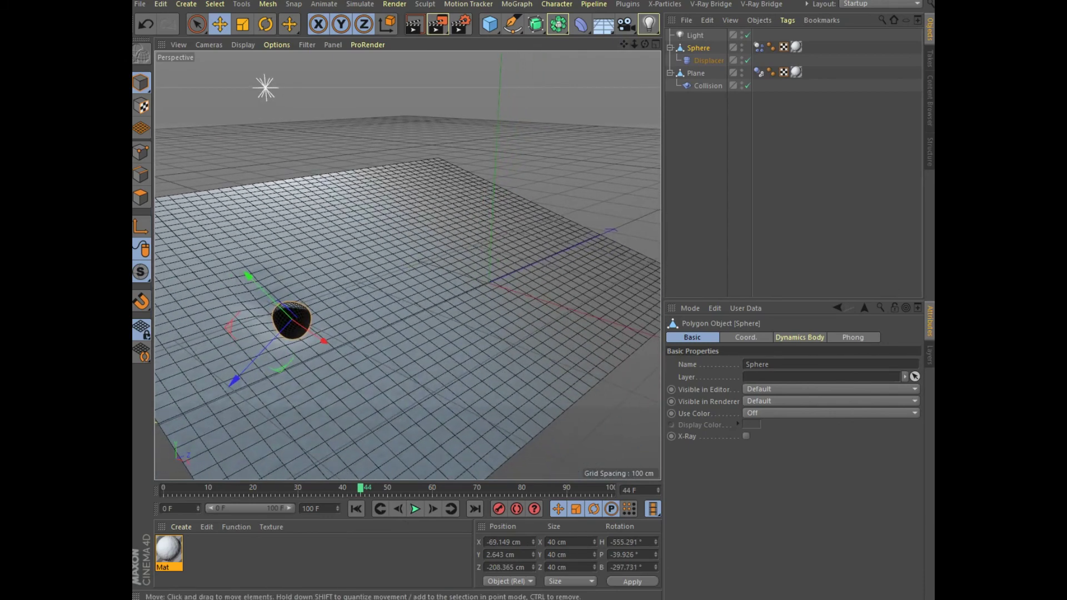
{"action": "left_click", "coordinate": [414, 24]}
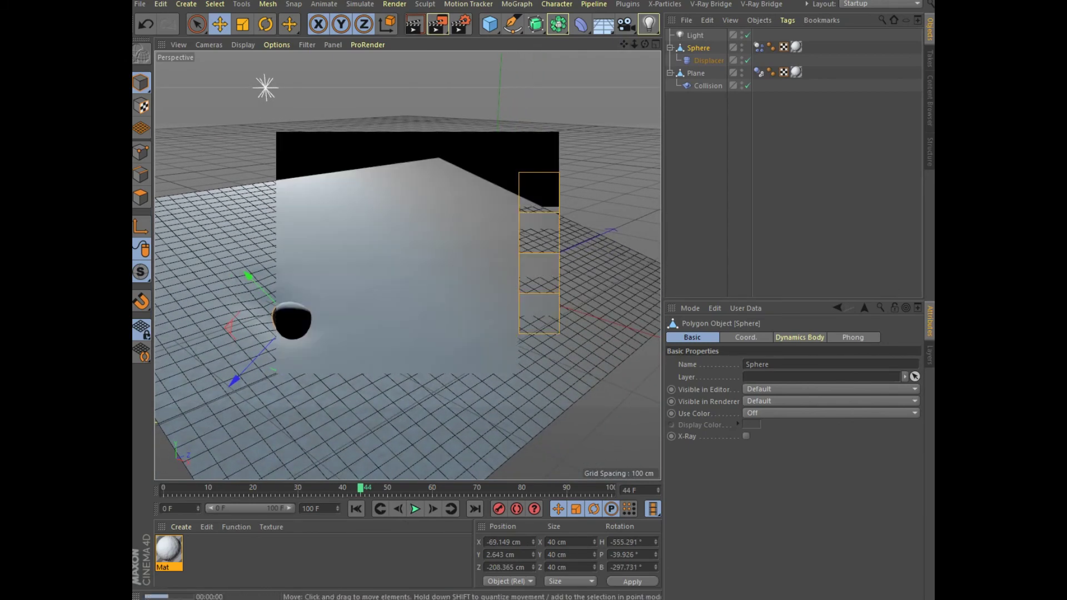
- Advance to frame 61, delete the Light object, and re-render the view
{"action": "left_click", "coordinate": [415, 509]}
{"action": "left_click", "coordinate": [415, 509]}
{"action": "left_click", "coordinate": [695, 35]}
{"action": "key", "text": "Delete"}
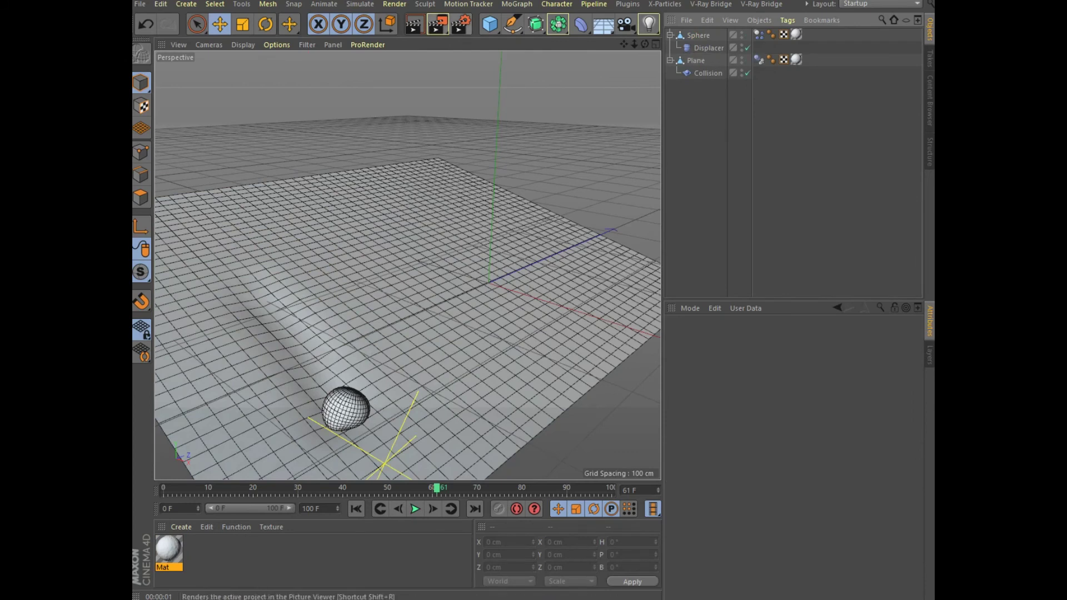
{"action": "left_click", "coordinate": [414, 24]}
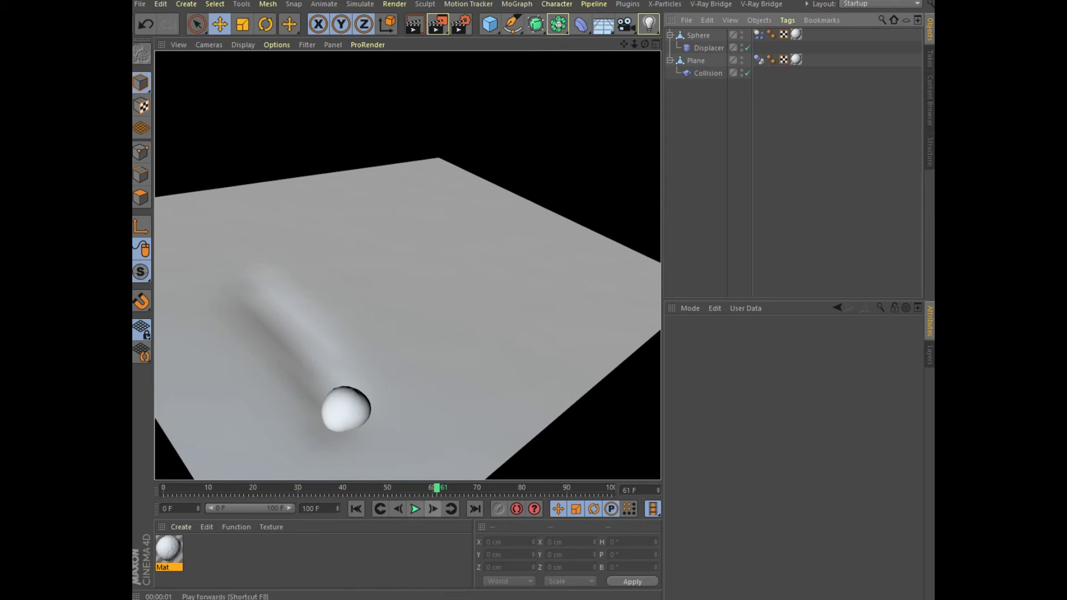
- Render the dent trail at frame 82, then rewind to frame 0 and render again
{"action": "left_click", "coordinate": [698, 35]}
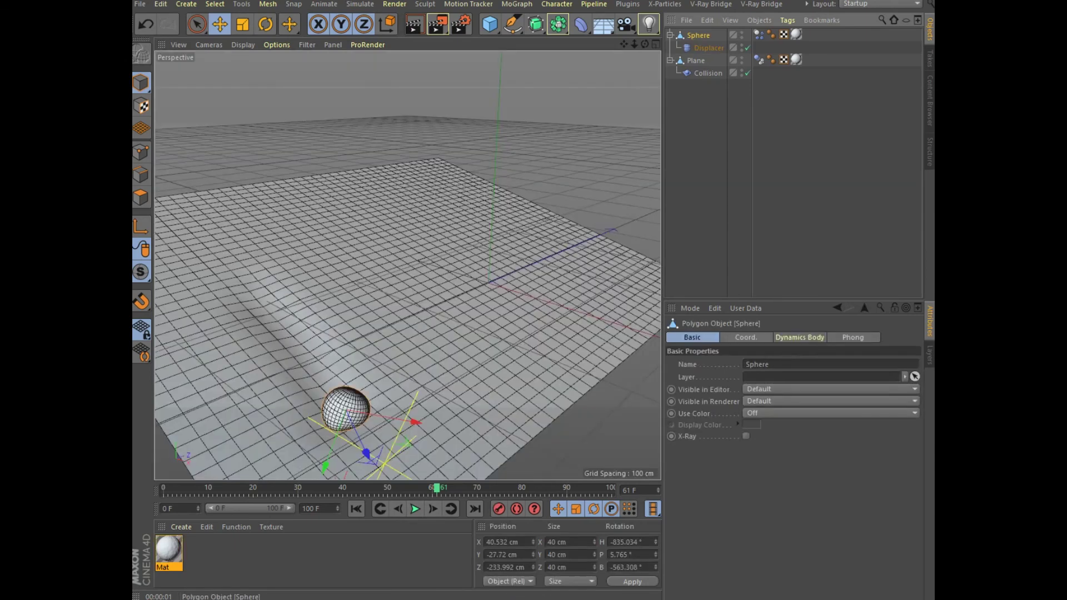
{"action": "left_click", "coordinate": [415, 509]}
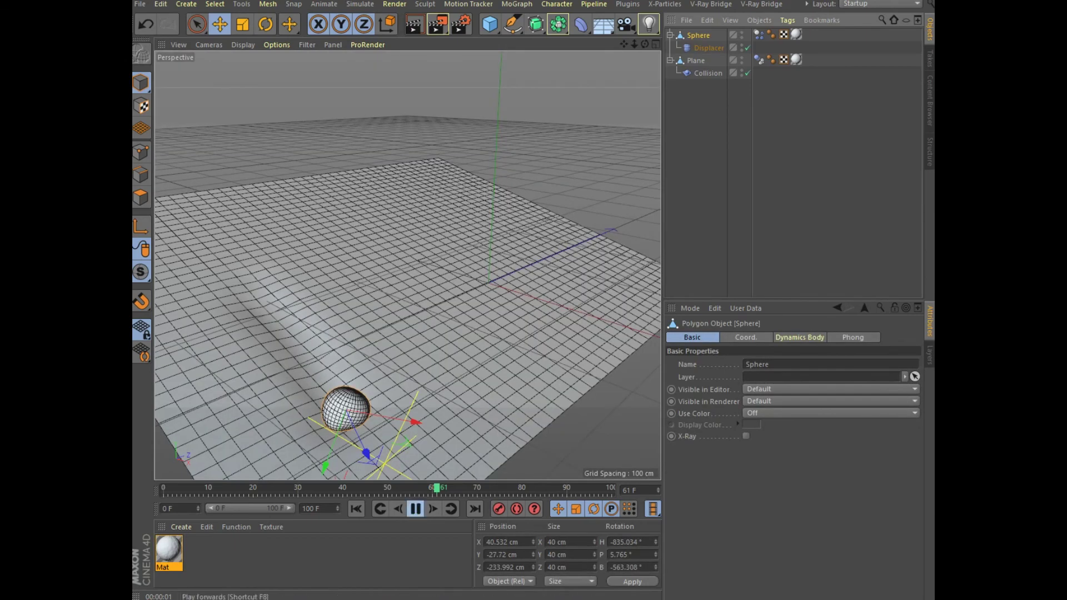
{"action": "left_click", "coordinate": [415, 509]}
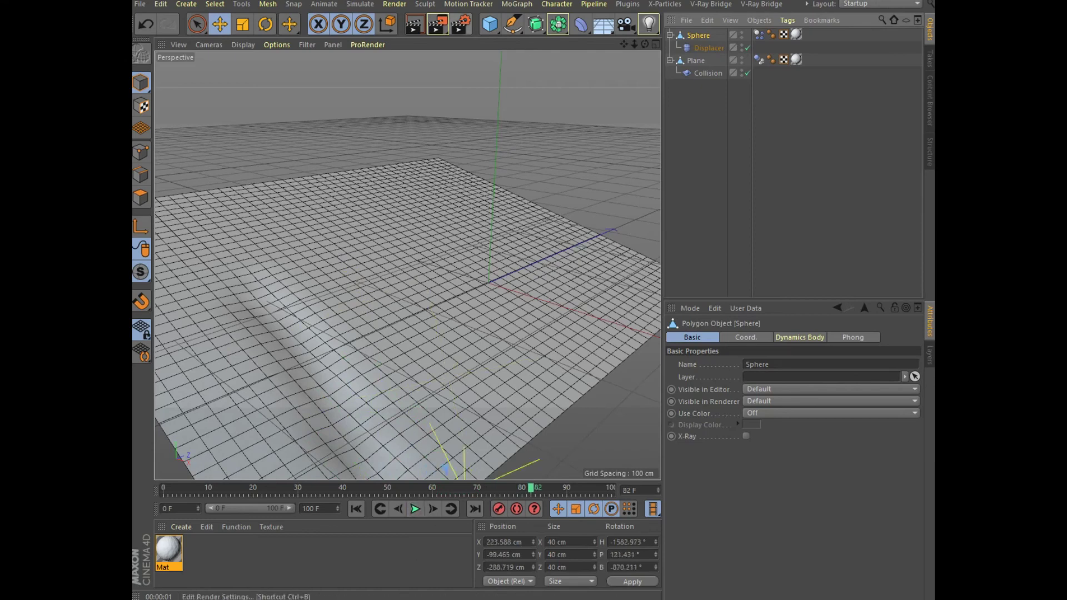
{"action": "left_click", "coordinate": [414, 24]}
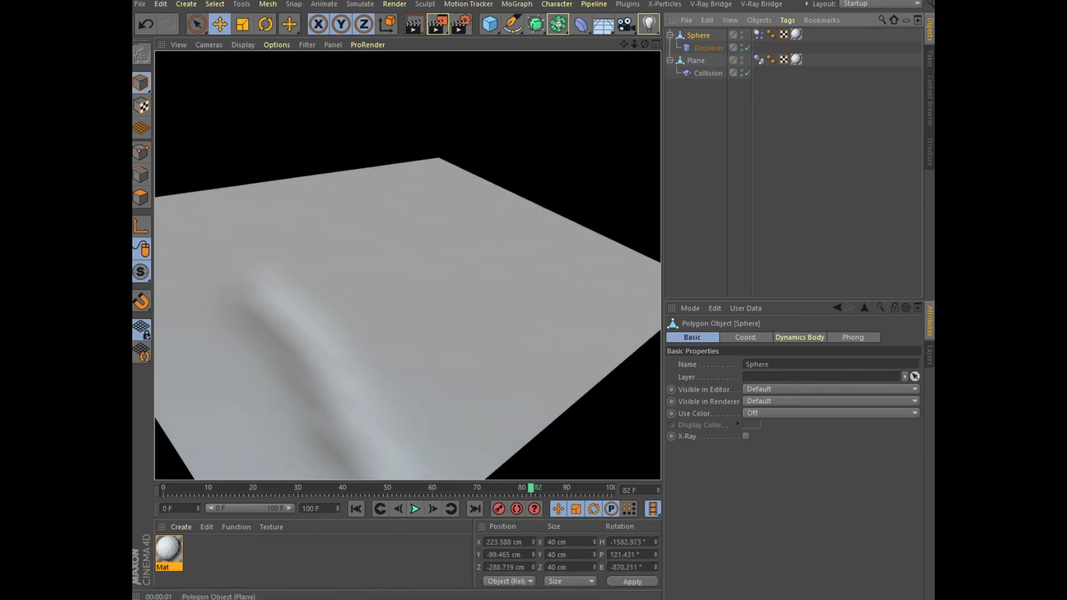
{"action": "left_click_drag", "start_coordinate": [407, 265], "coordinate": [500, 261], "text": "alt"}
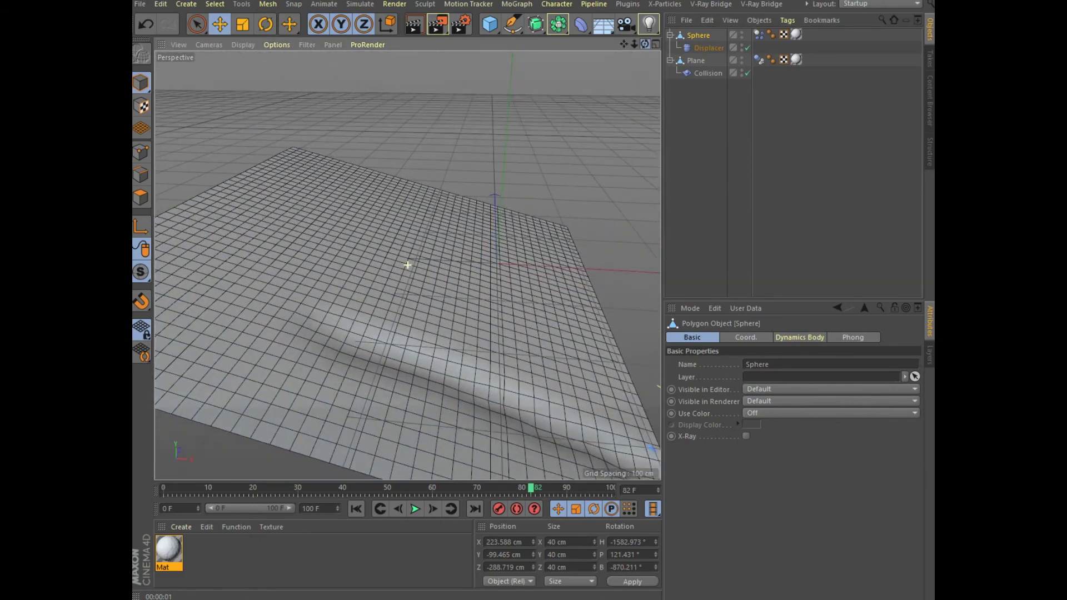
{"action": "left_click_drag", "start_coordinate": [407, 265], "coordinate": [409, 267], "text": "alt"}
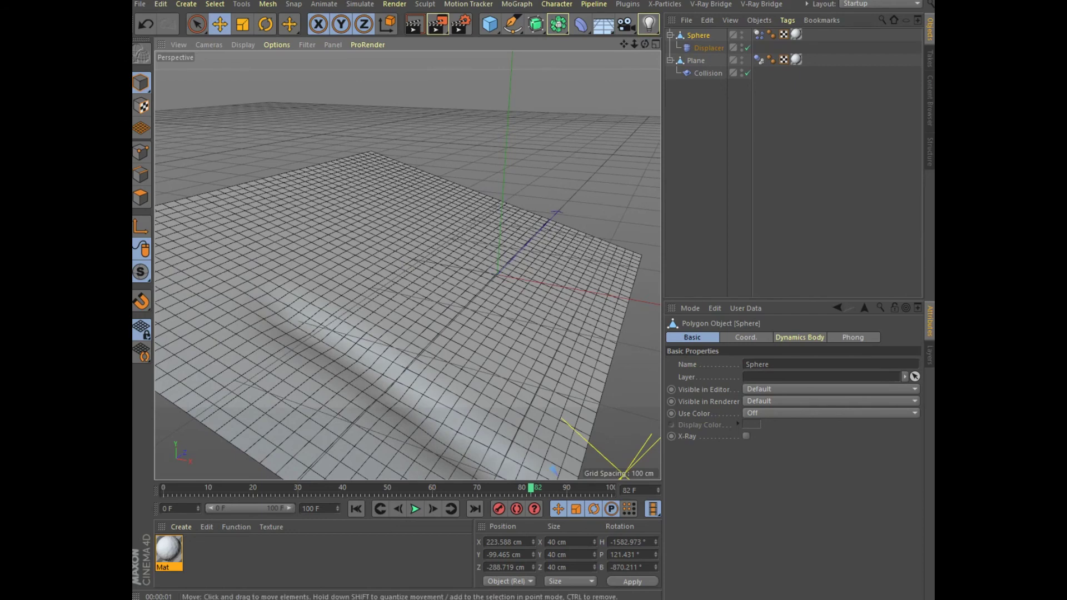
{"action": "left_click", "coordinate": [356, 509]}
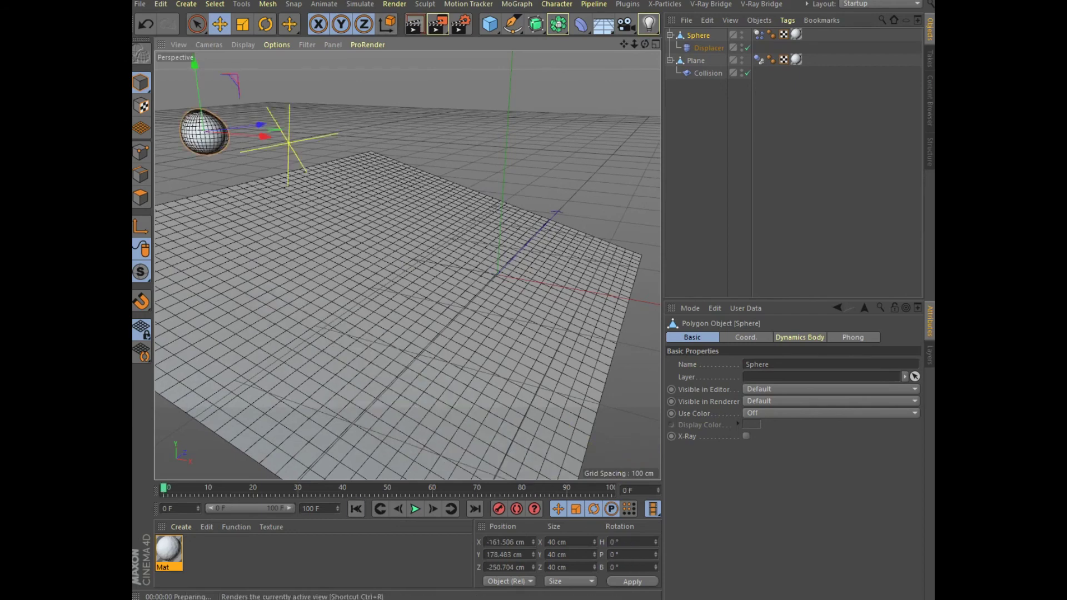
{"action": "left_click", "coordinate": [414, 23]}
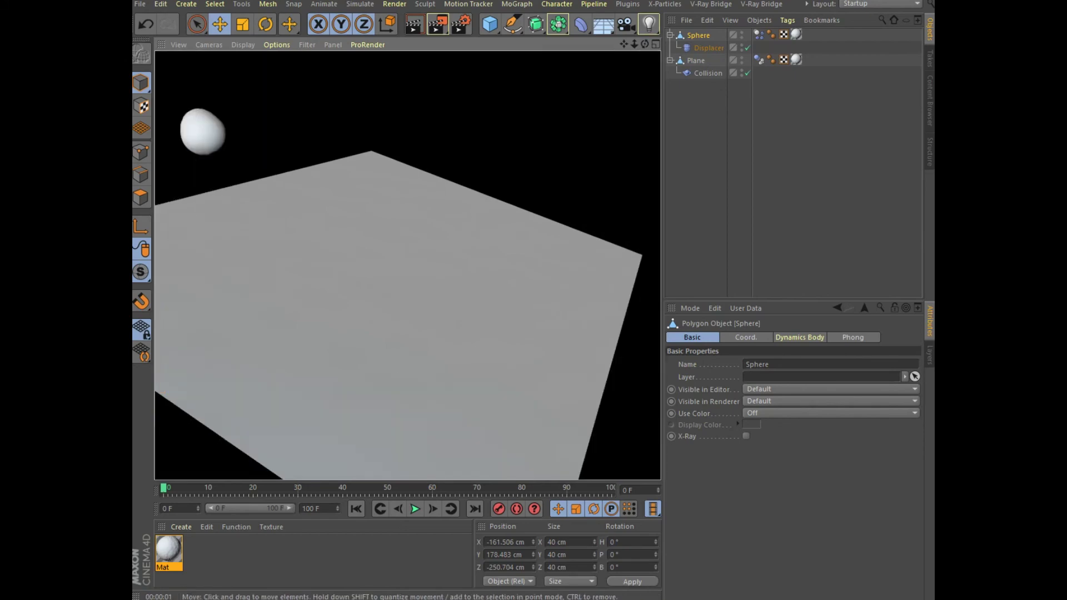
- Set the Displacer's Noise shader to FBM with a white, 0-saturation second colour
{"action": "left_click", "coordinate": [709, 48]}
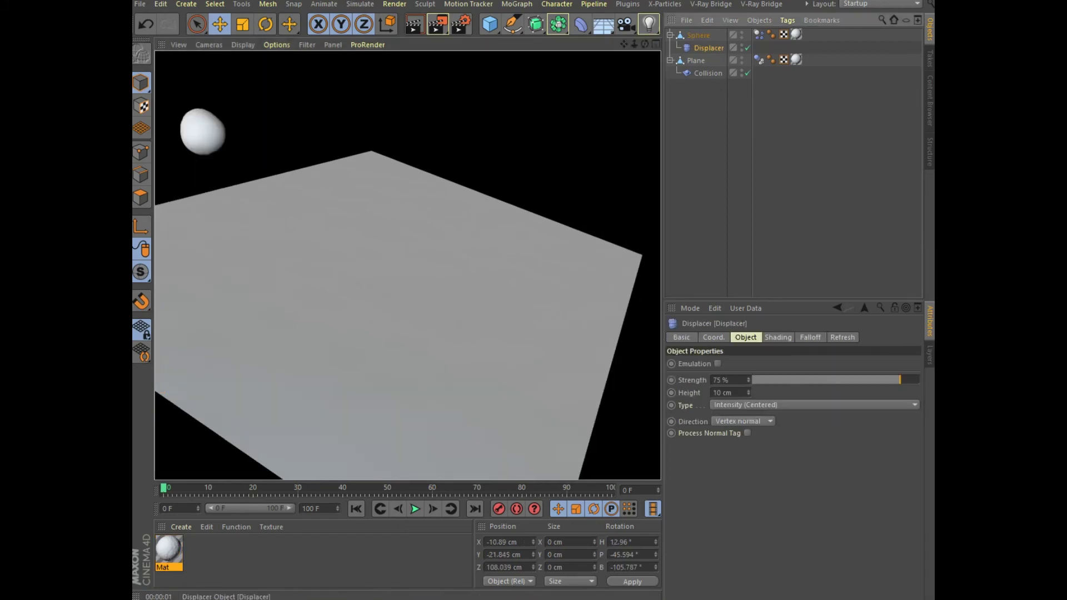
{"action": "left_click", "coordinate": [778, 338]}
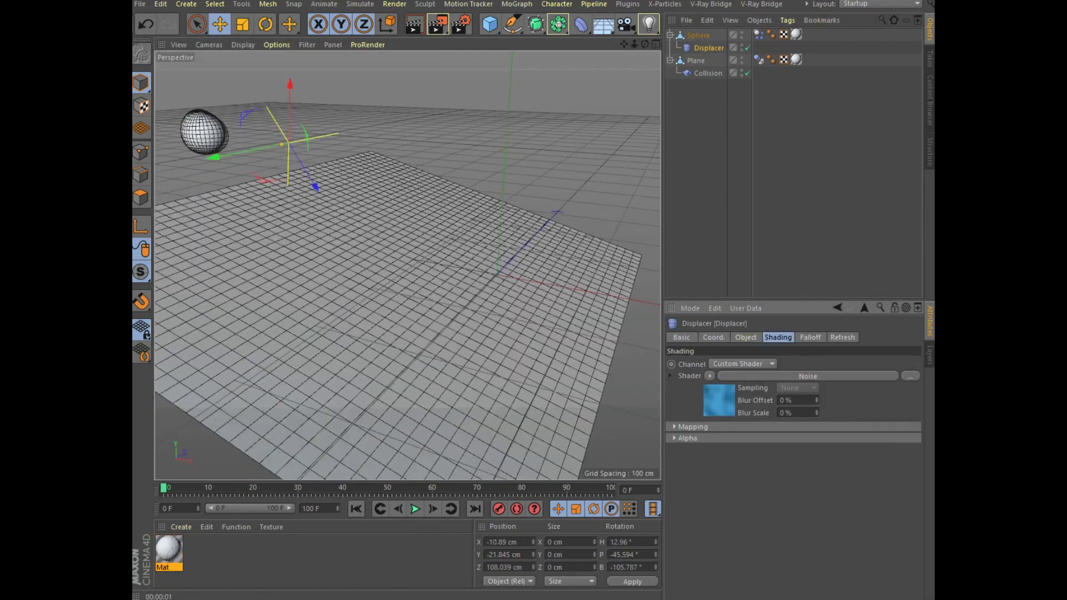
{"action": "left_click", "coordinate": [808, 377]}
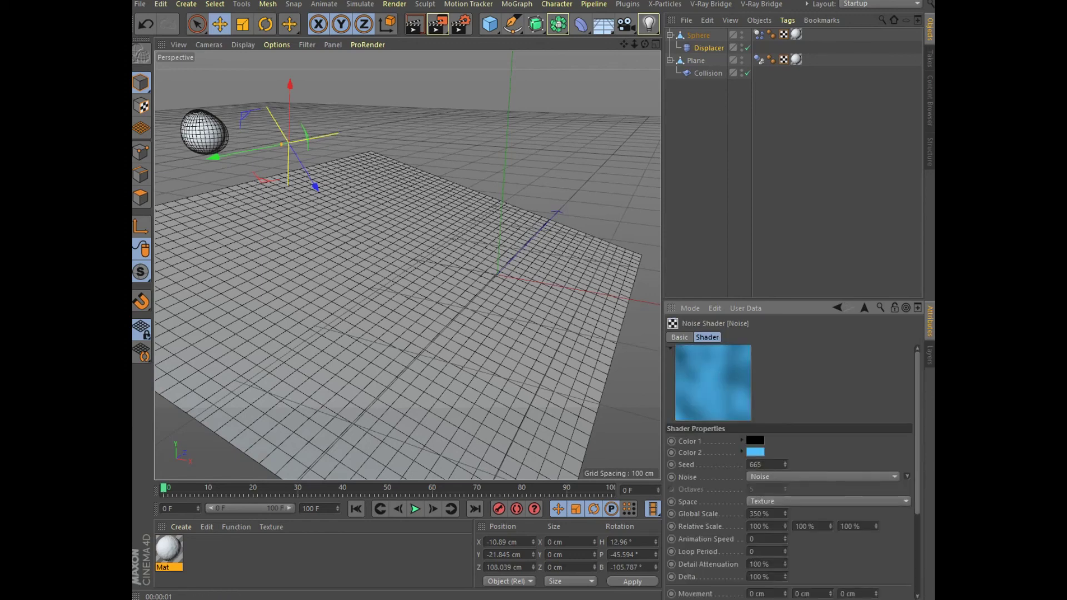
{"action": "left_click", "coordinate": [755, 452]}
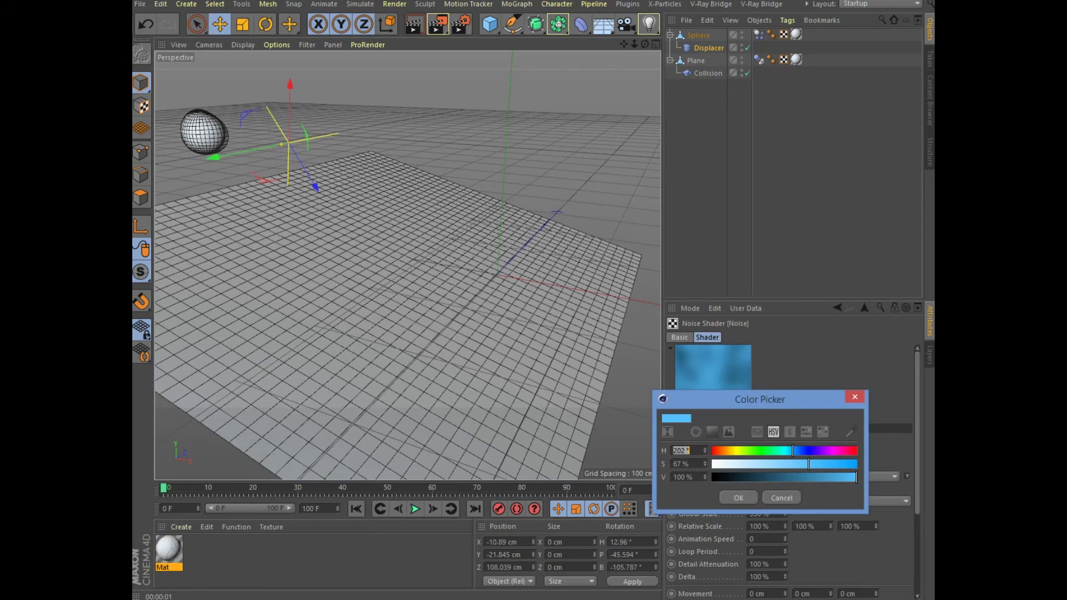
{"action": "key", "text": "Tab"}
{"action": "type", "text": "0"}
{"action": "key", "text": "Return"}
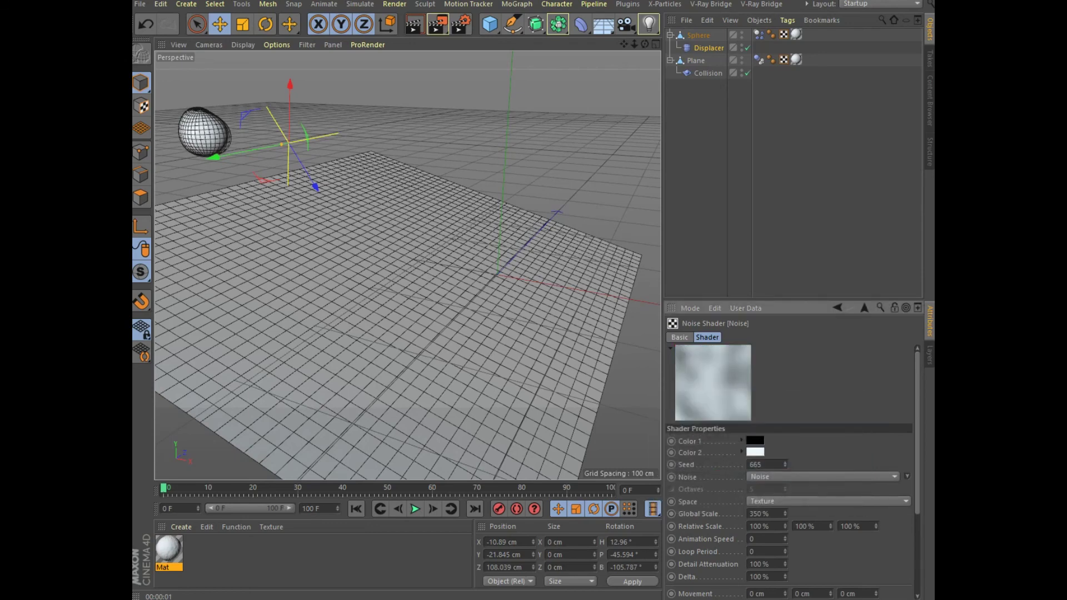
{"action": "left_click", "coordinate": [823, 477]}
{"action": "left_click", "coordinate": [895, 467]}
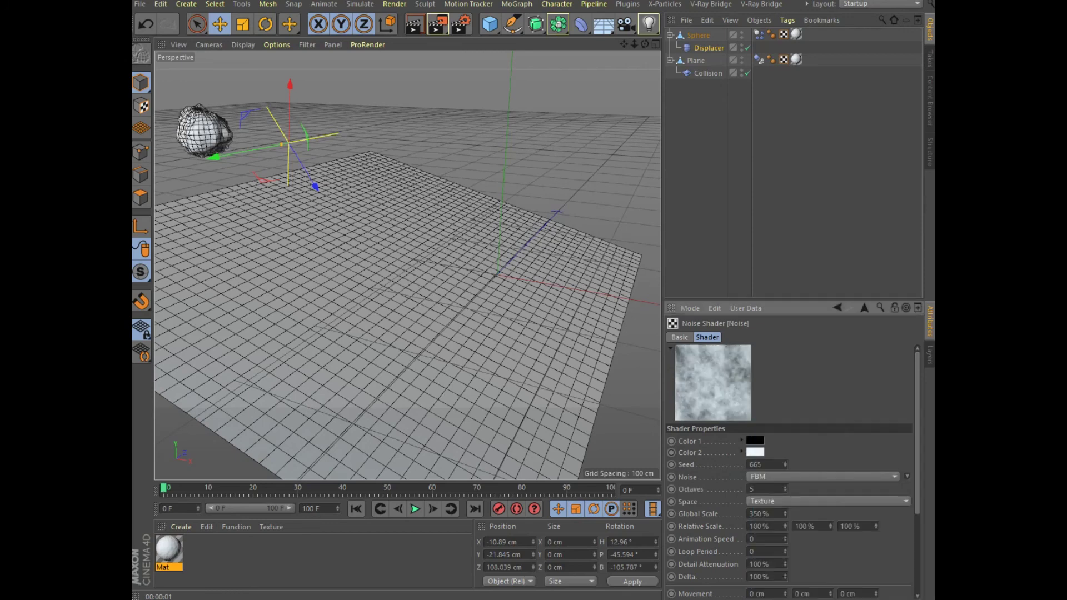
- Play to frame 45 and render the lumpy snowball
{"action": "left_click", "coordinate": [415, 509]}
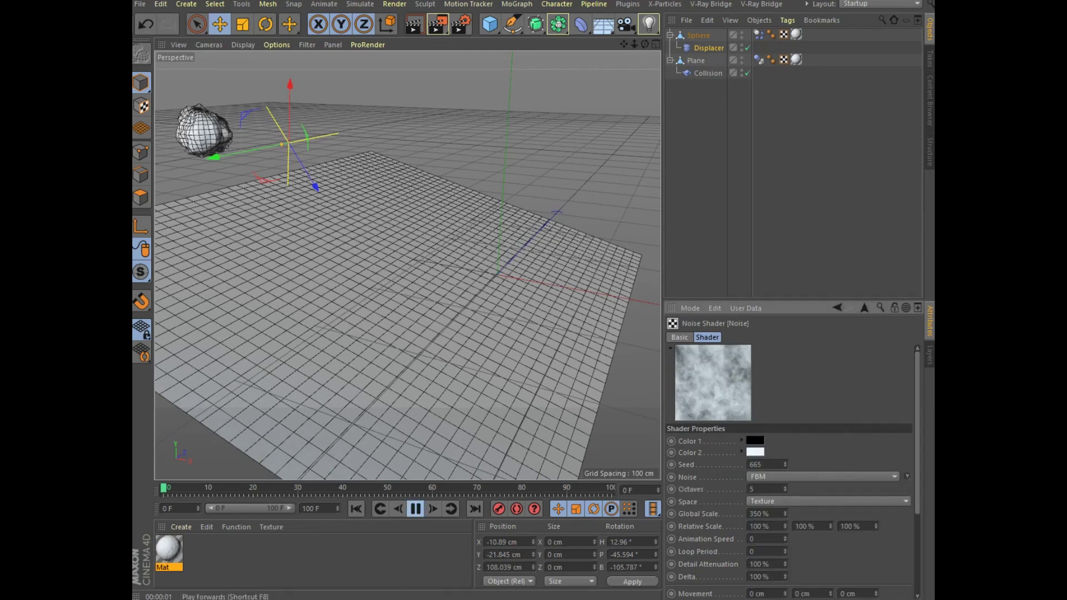
{"action": "left_click", "coordinate": [415, 509]}
{"action": "key", "text": "ctrl+r"}
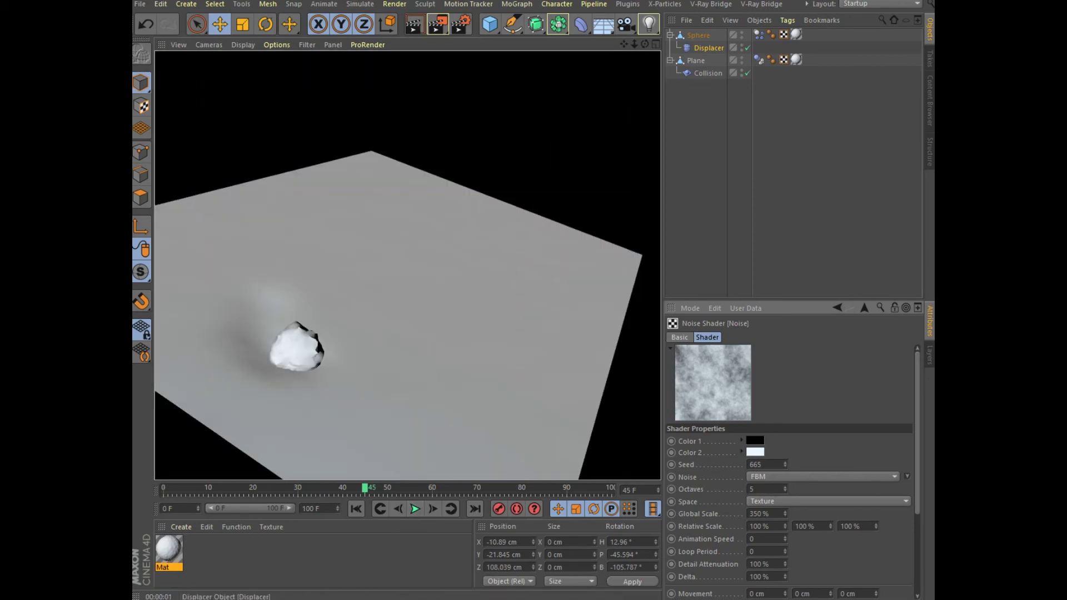
- Lower the Displacer's Strength to 40% and render the smoother sphere
{"action": "left_click", "coordinate": [708, 48]}
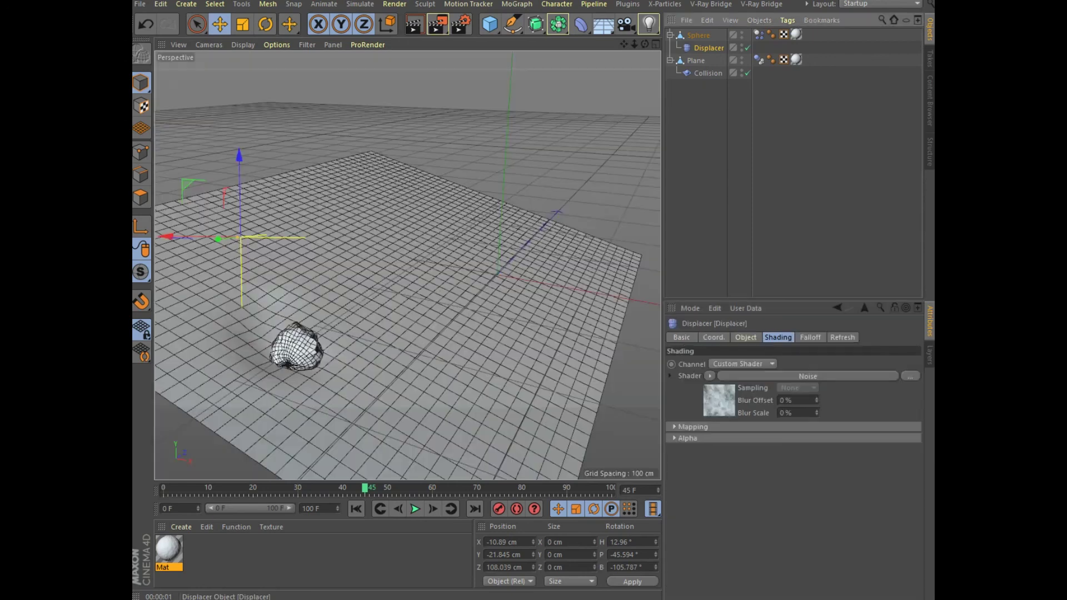
{"action": "left_click", "coordinate": [745, 337]}
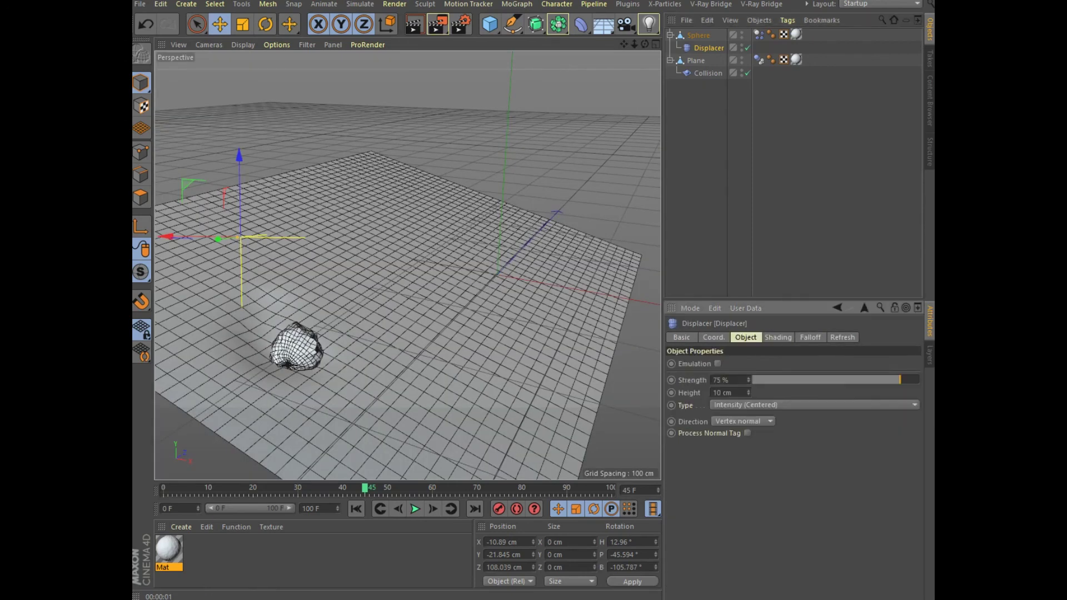
{"action": "mouse_move", "coordinate": [900, 380]}
{"action": "left_mouse_down"}
{"action": "mouse_move", "coordinate": [853, 379]}
{"action": "mouse_move", "coordinate": [870, 380]}
{"action": "left_mouse_up"}
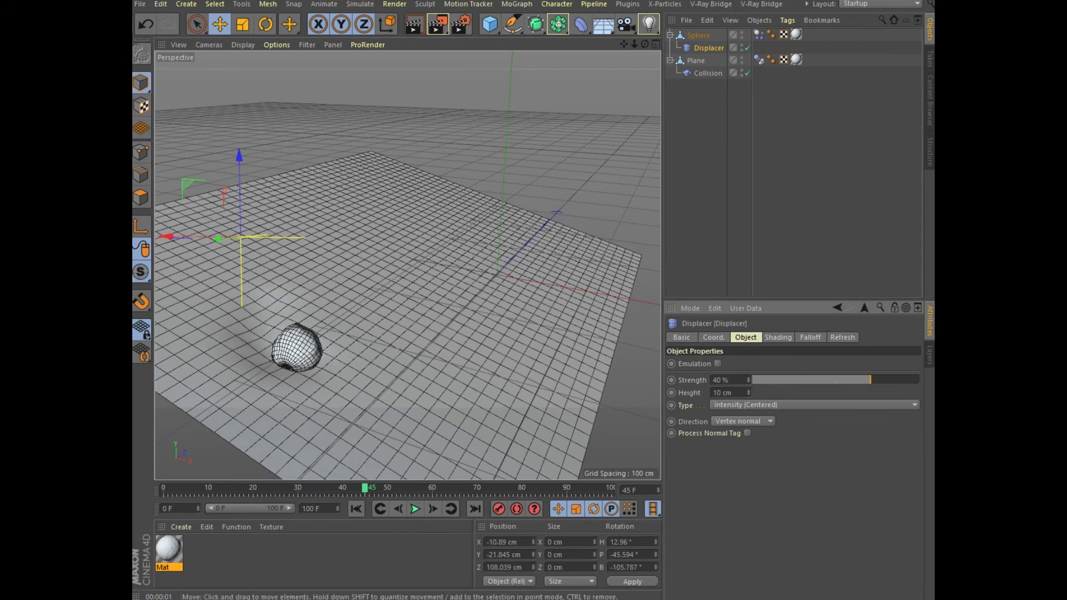
{"action": "key", "text": "ctrl+r"}
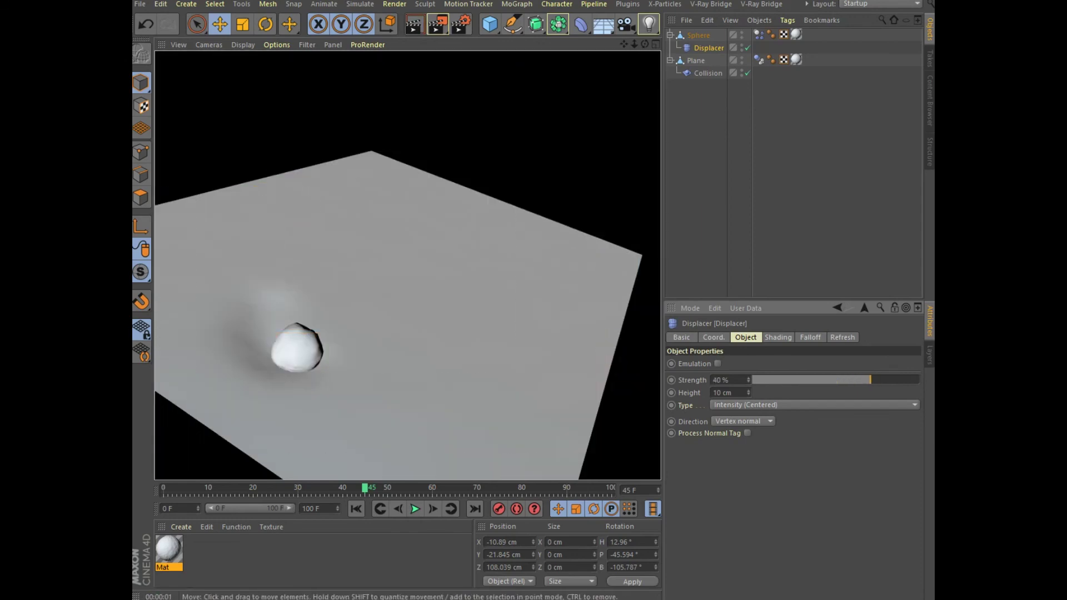
- Play to frame 68 and render the snowball with its trail
{"action": "left_click", "coordinate": [415, 509]}
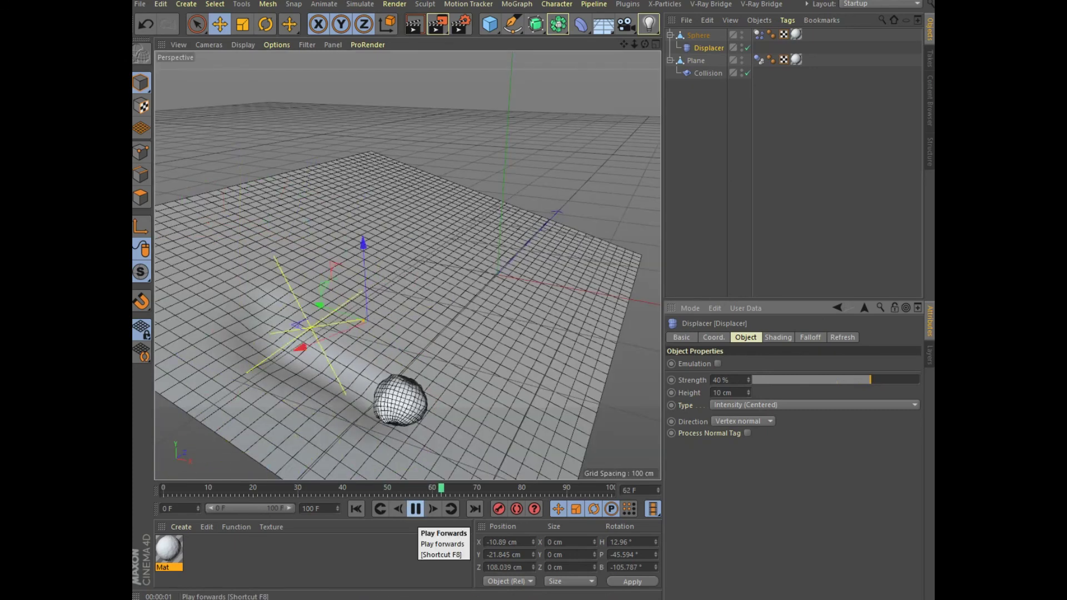
{"action": "left_click", "coordinate": [415, 509]}
{"action": "key", "text": "ctrl+r"}
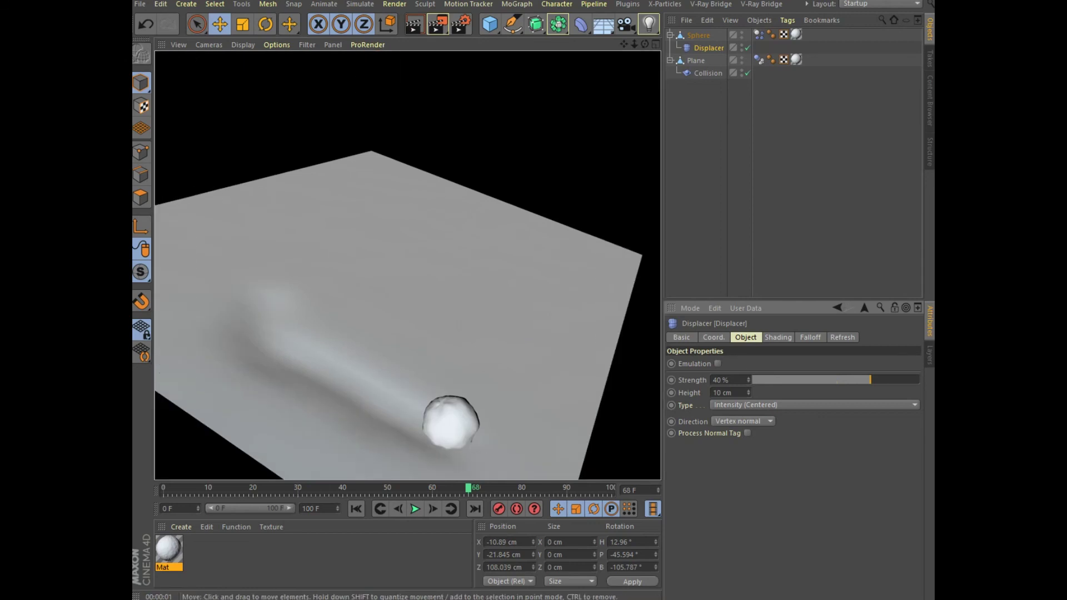